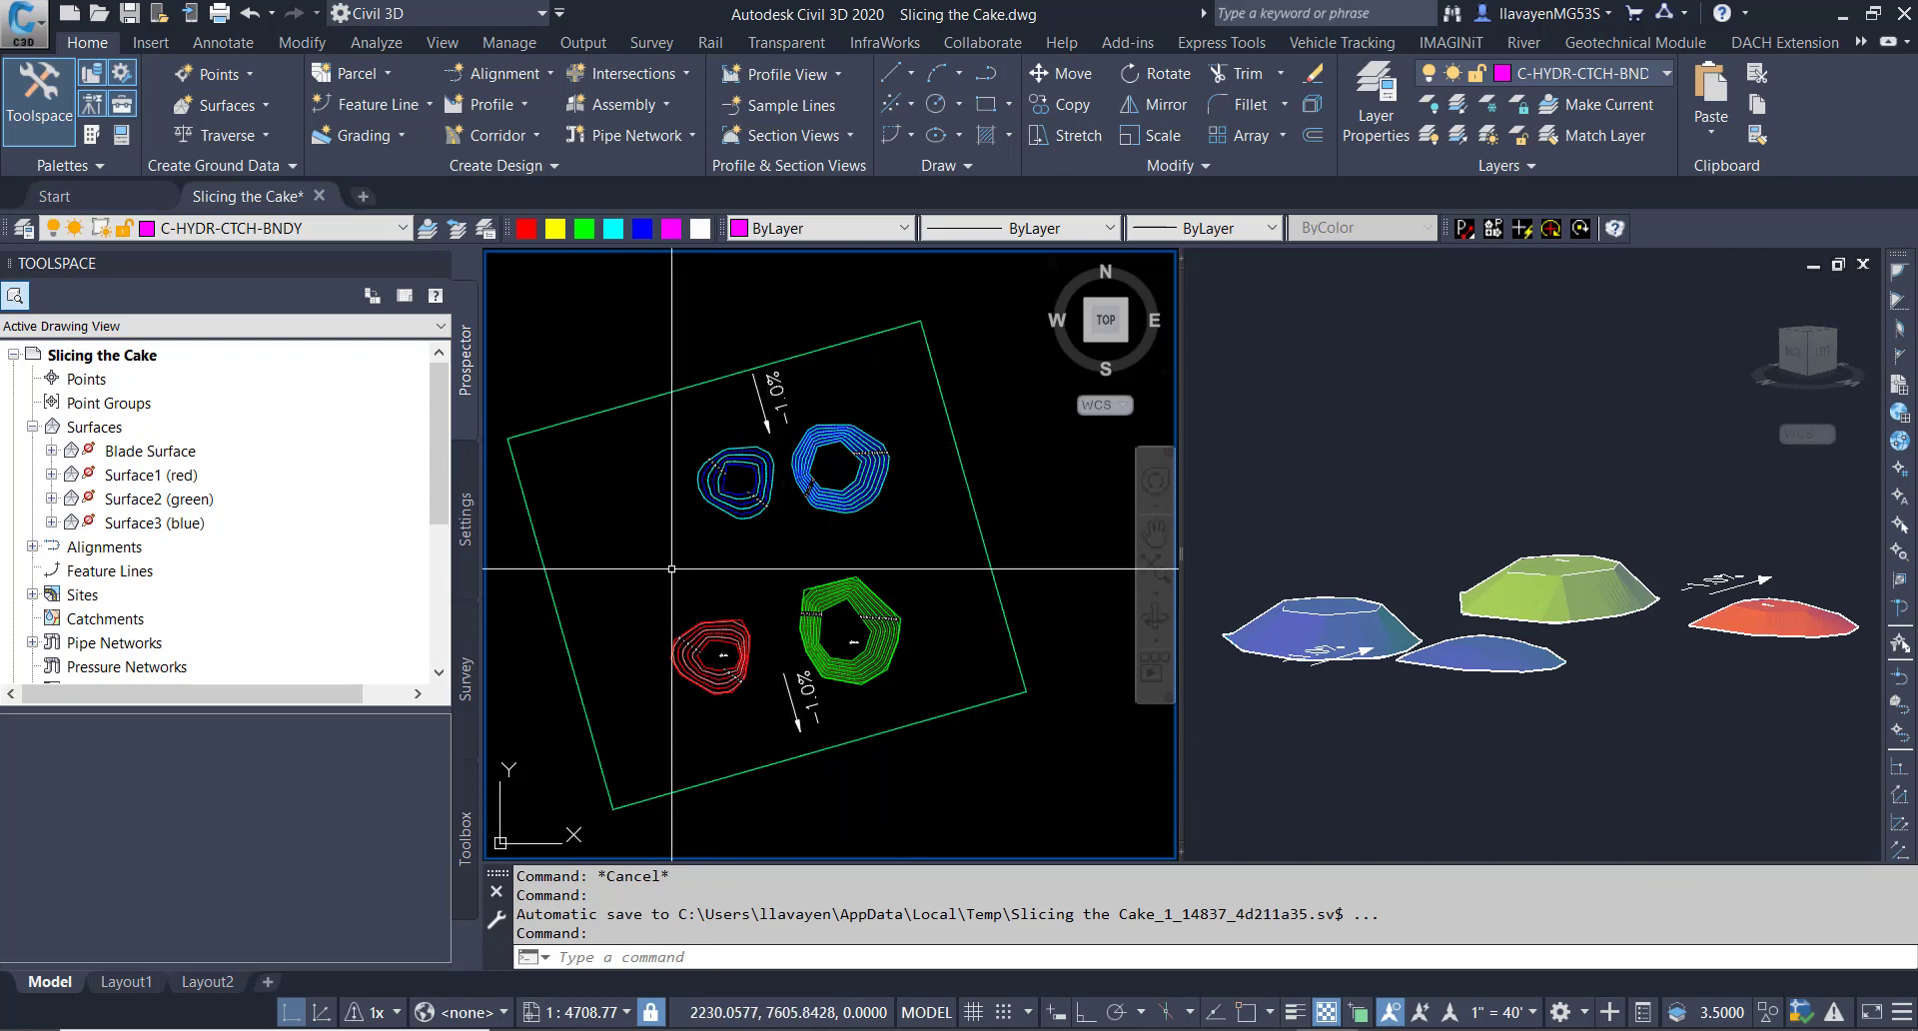
Open the Extract Objects from Surface settings for the green surface, Surface2.
middle_drag(846, 645, 865, 612)
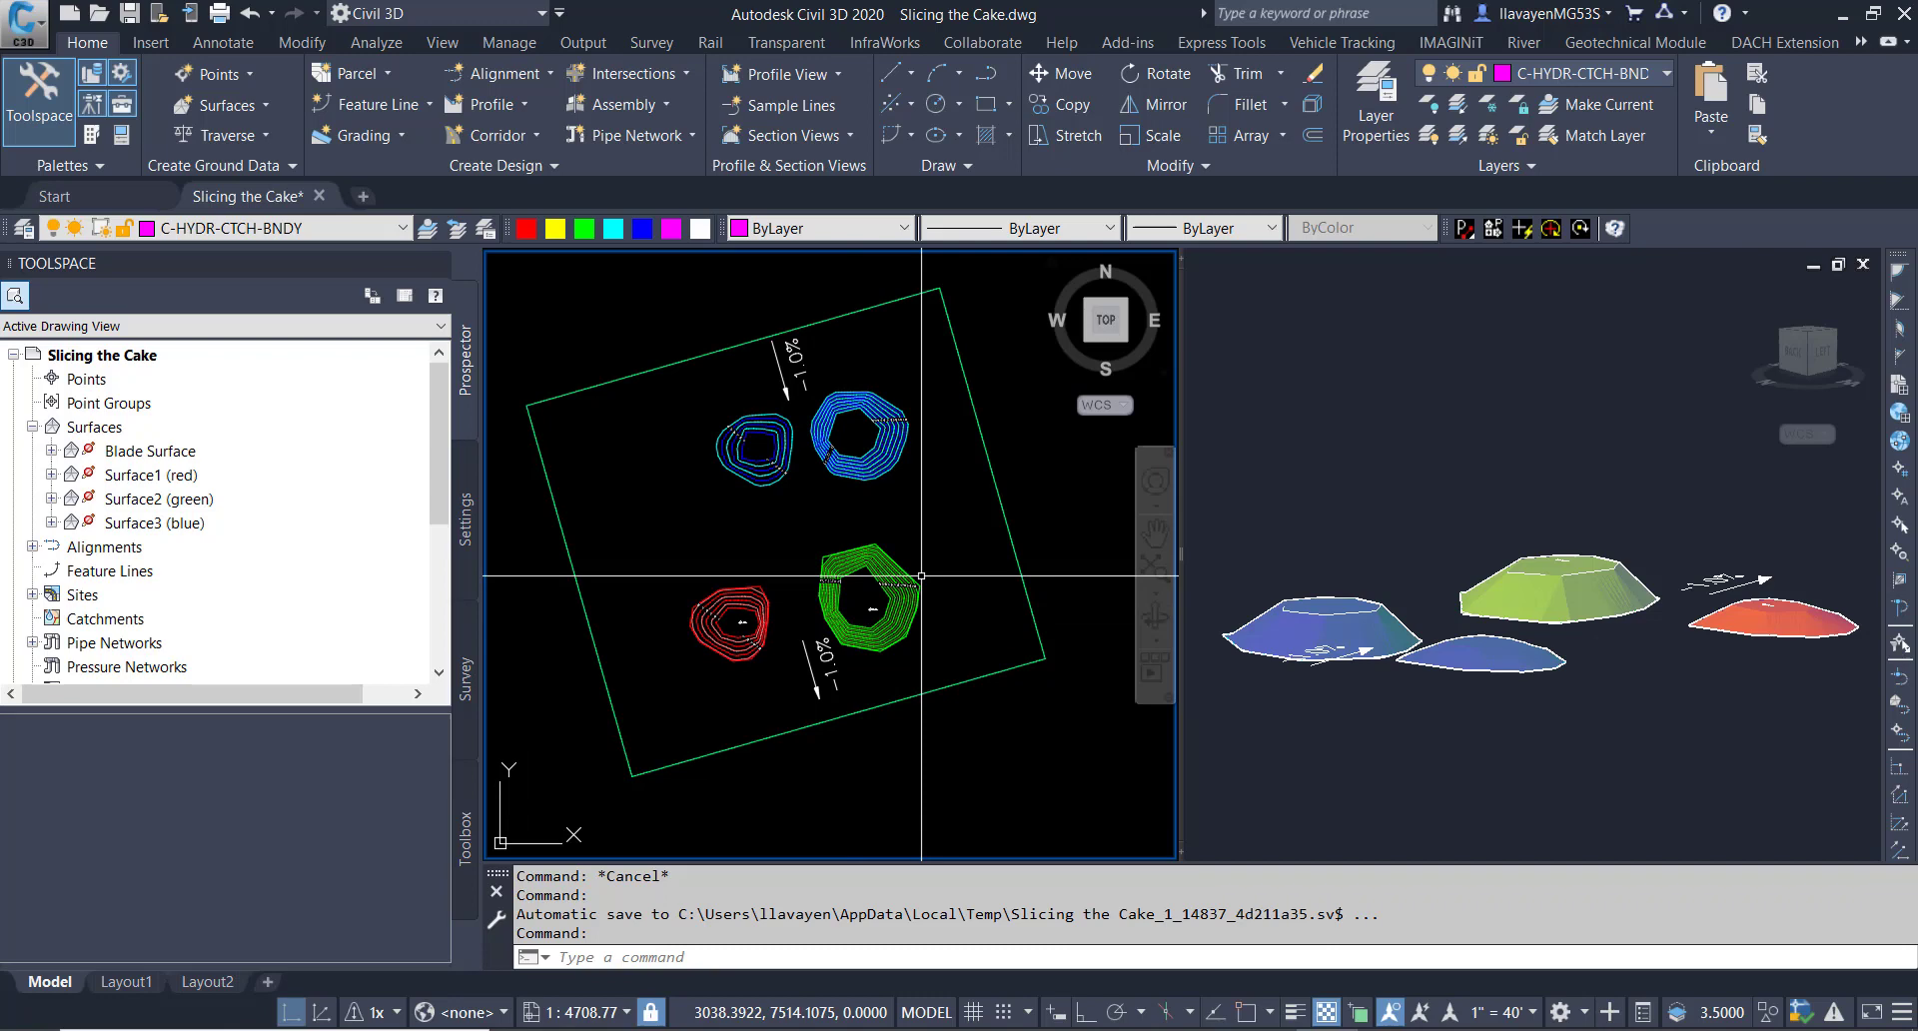
scroll(859, 593, up, 2)
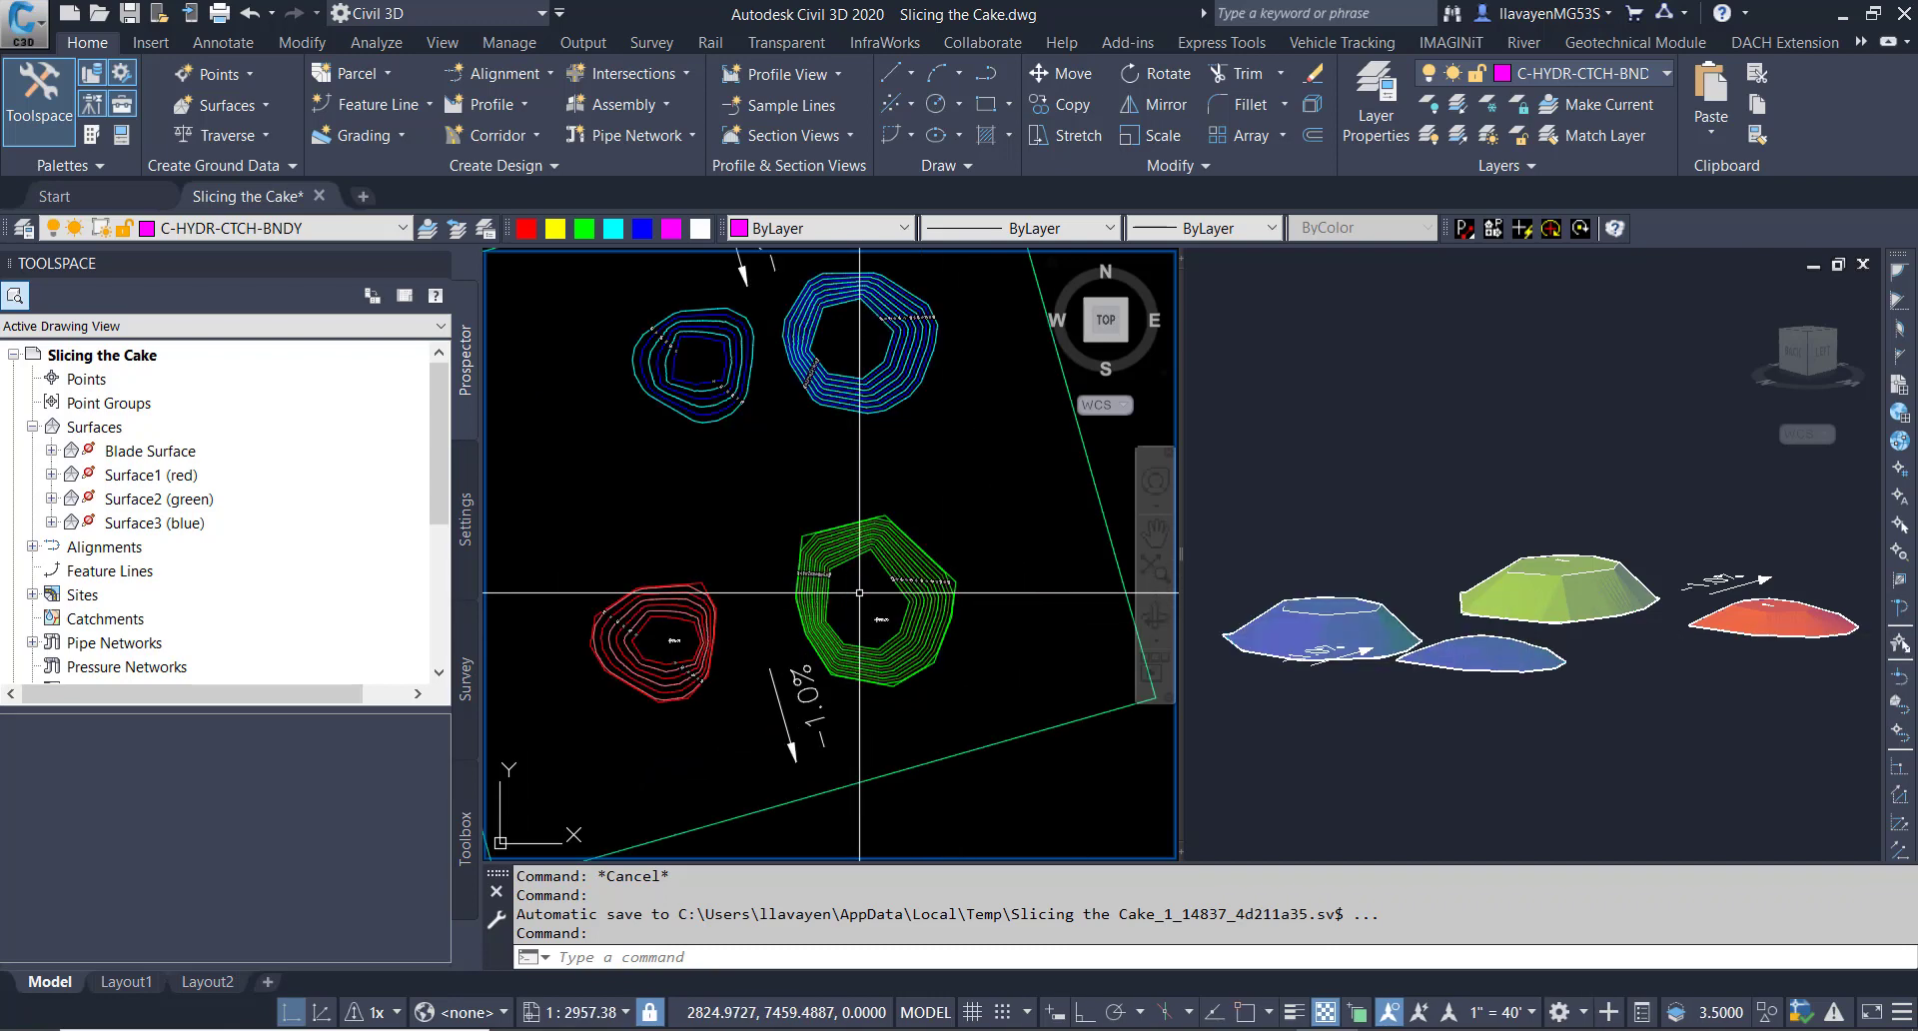
scroll(859, 593, up, 8)
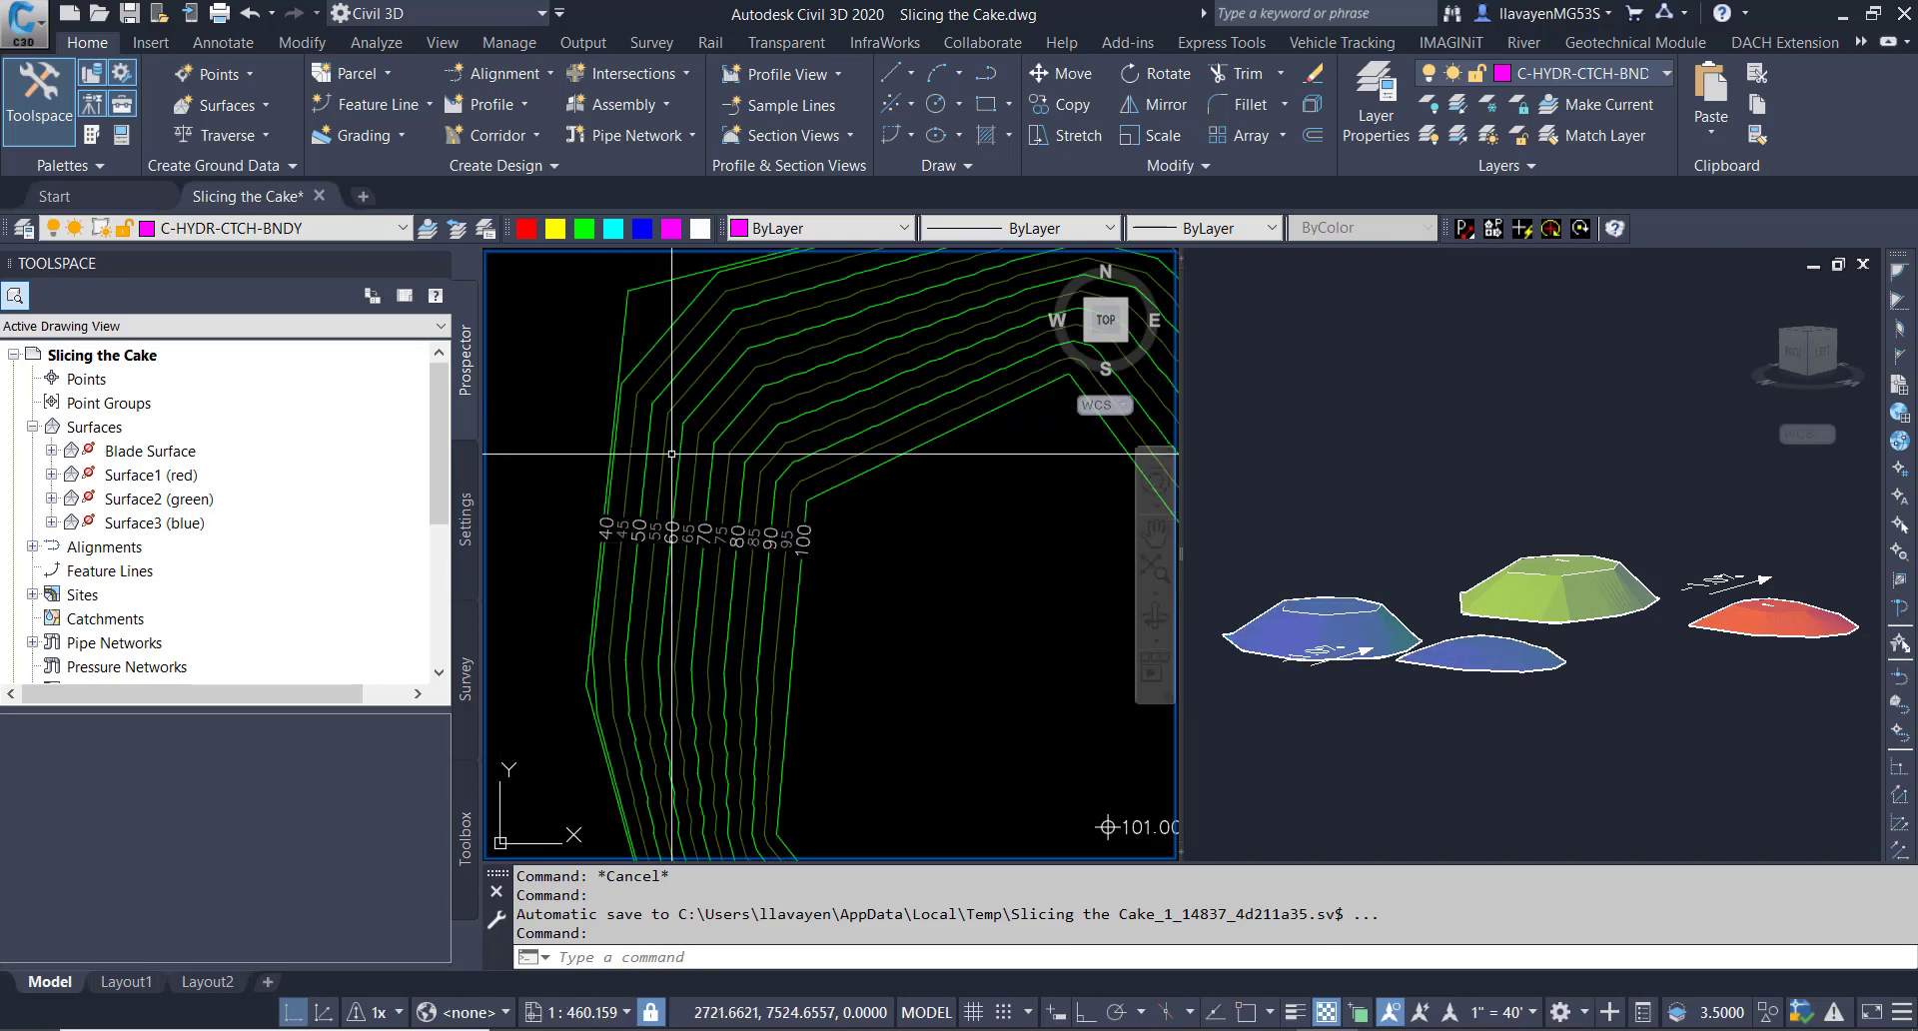
middle_drag(834, 520, 766, 430)
mouse_move(804, 505)
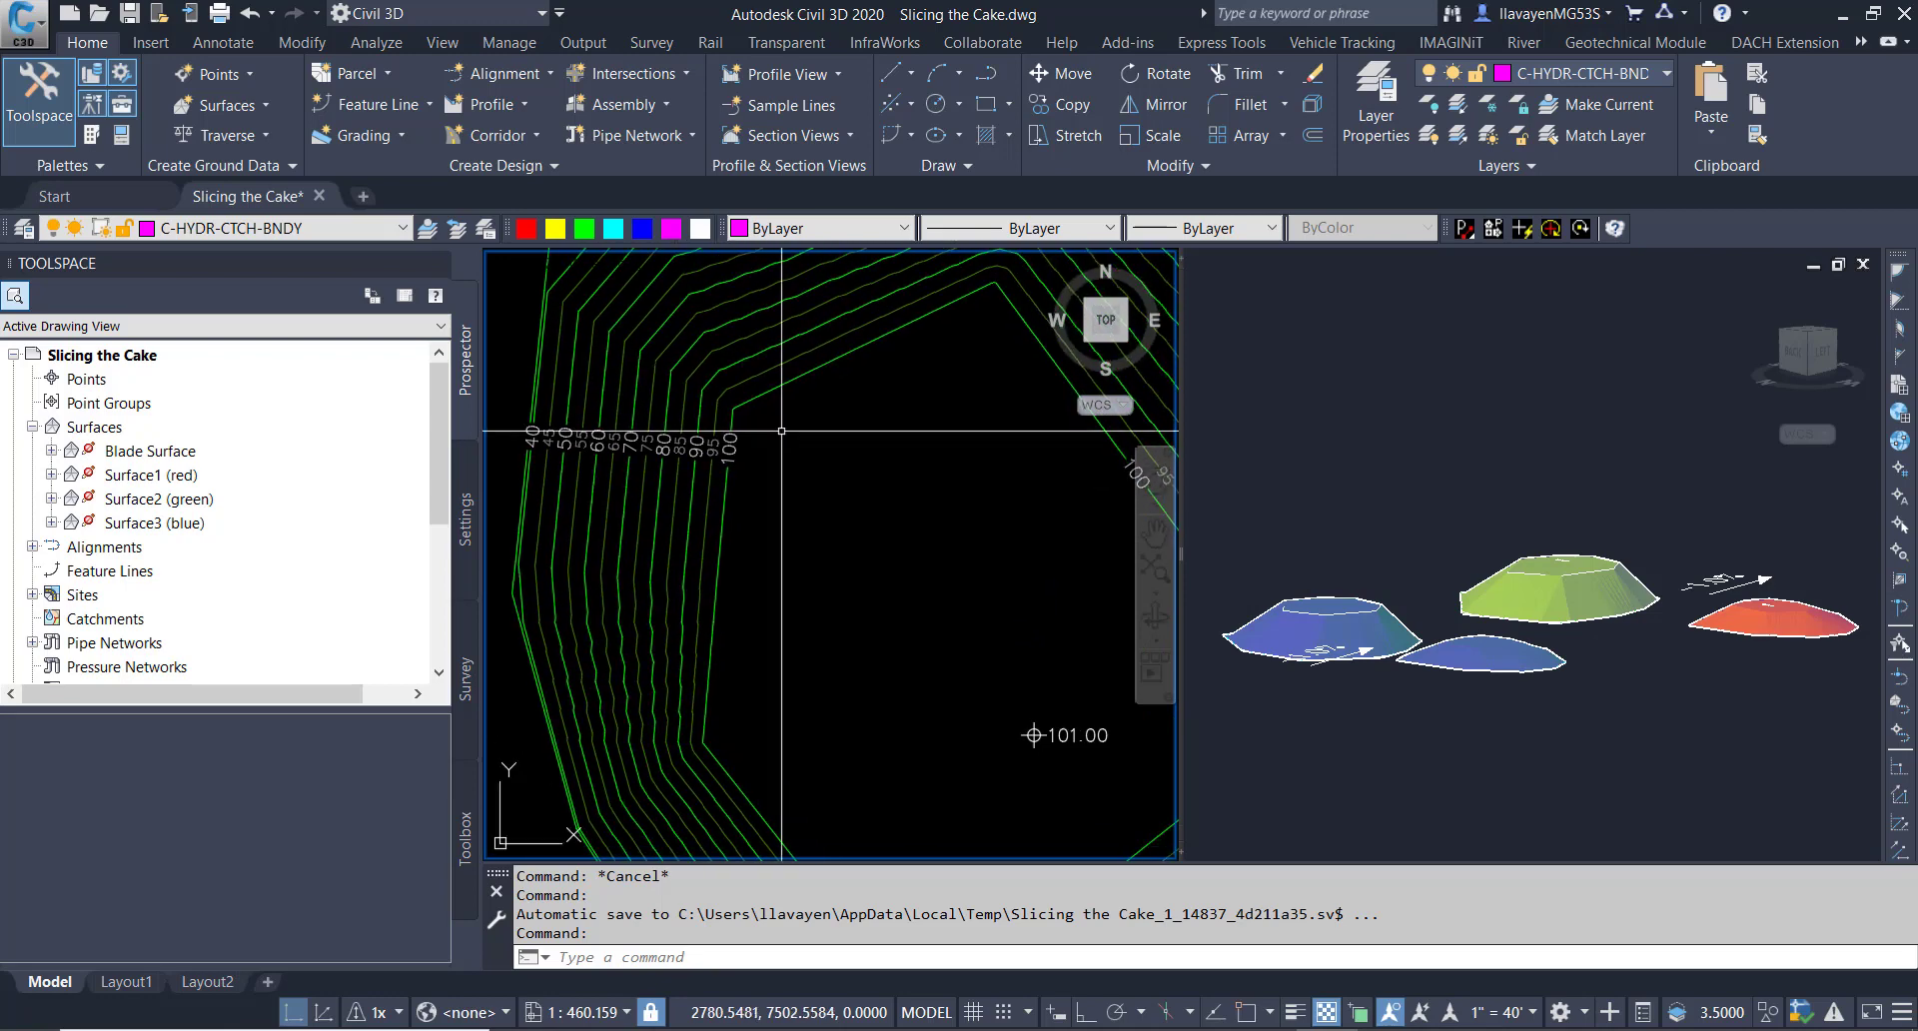
click(671, 376)
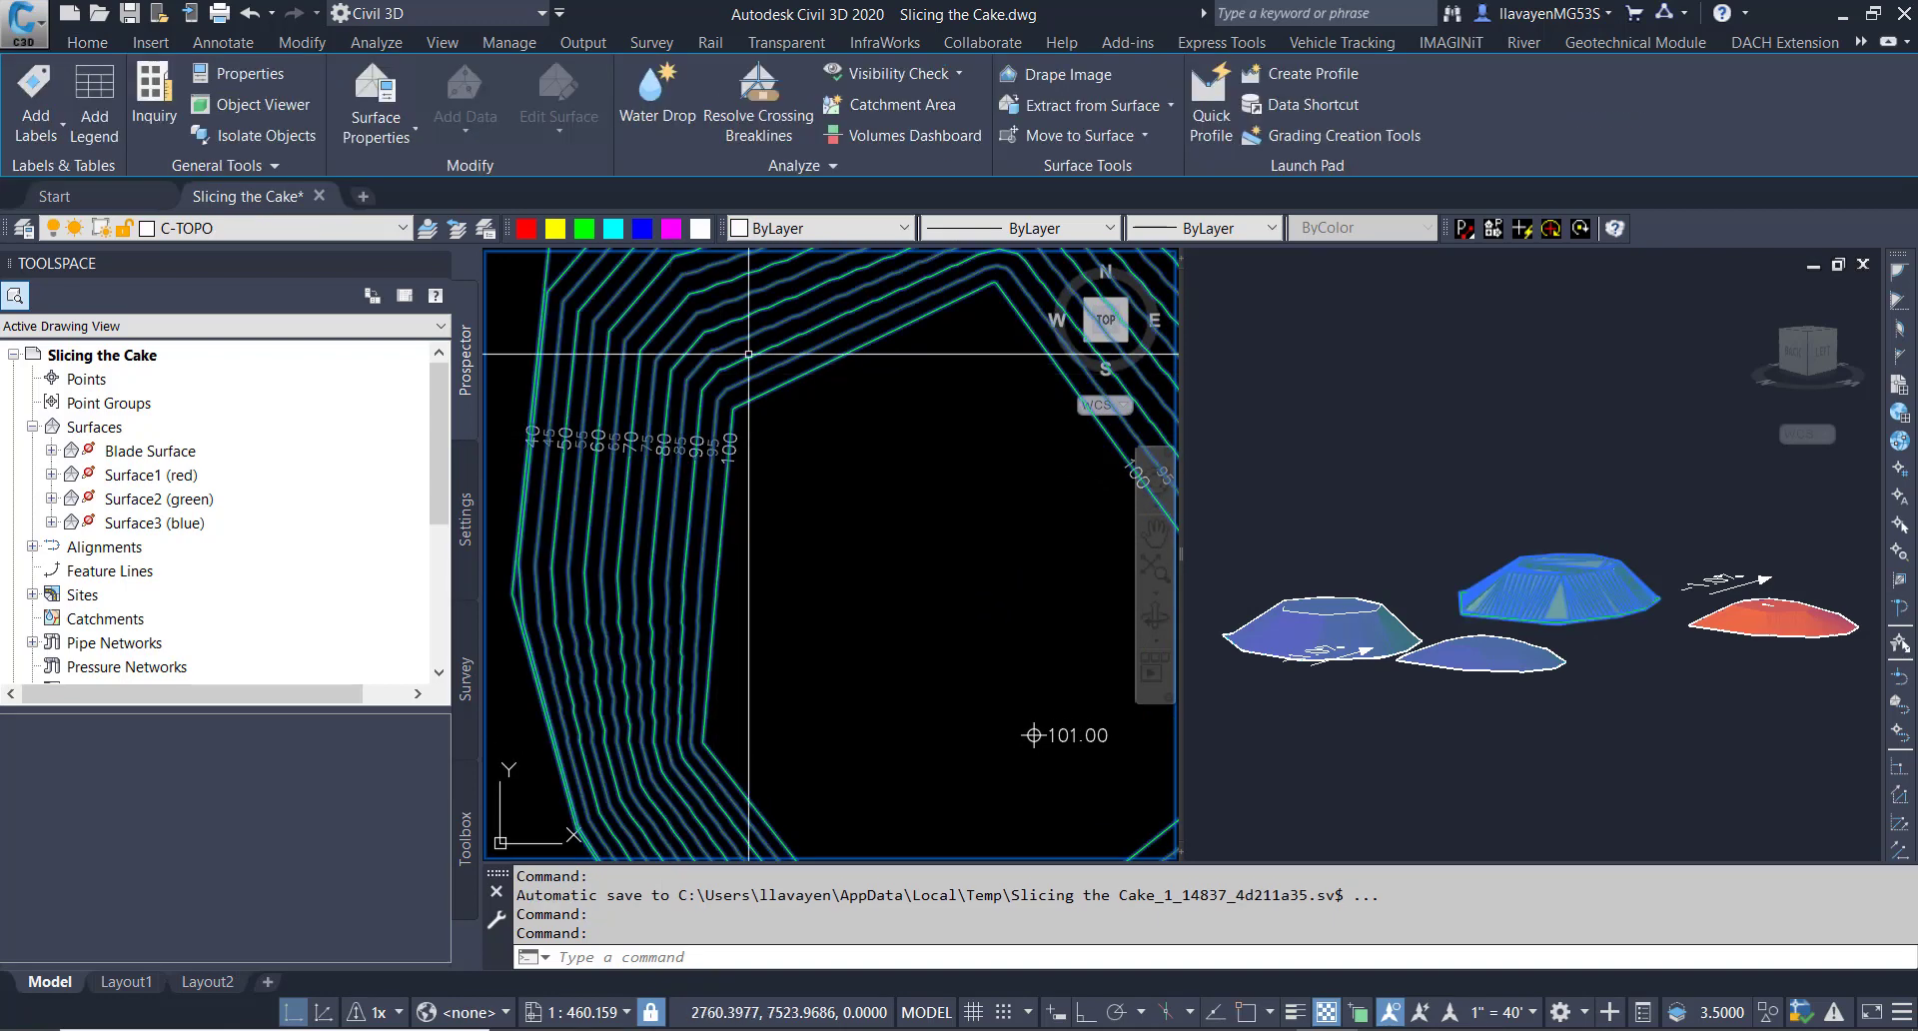
click(1170, 107)
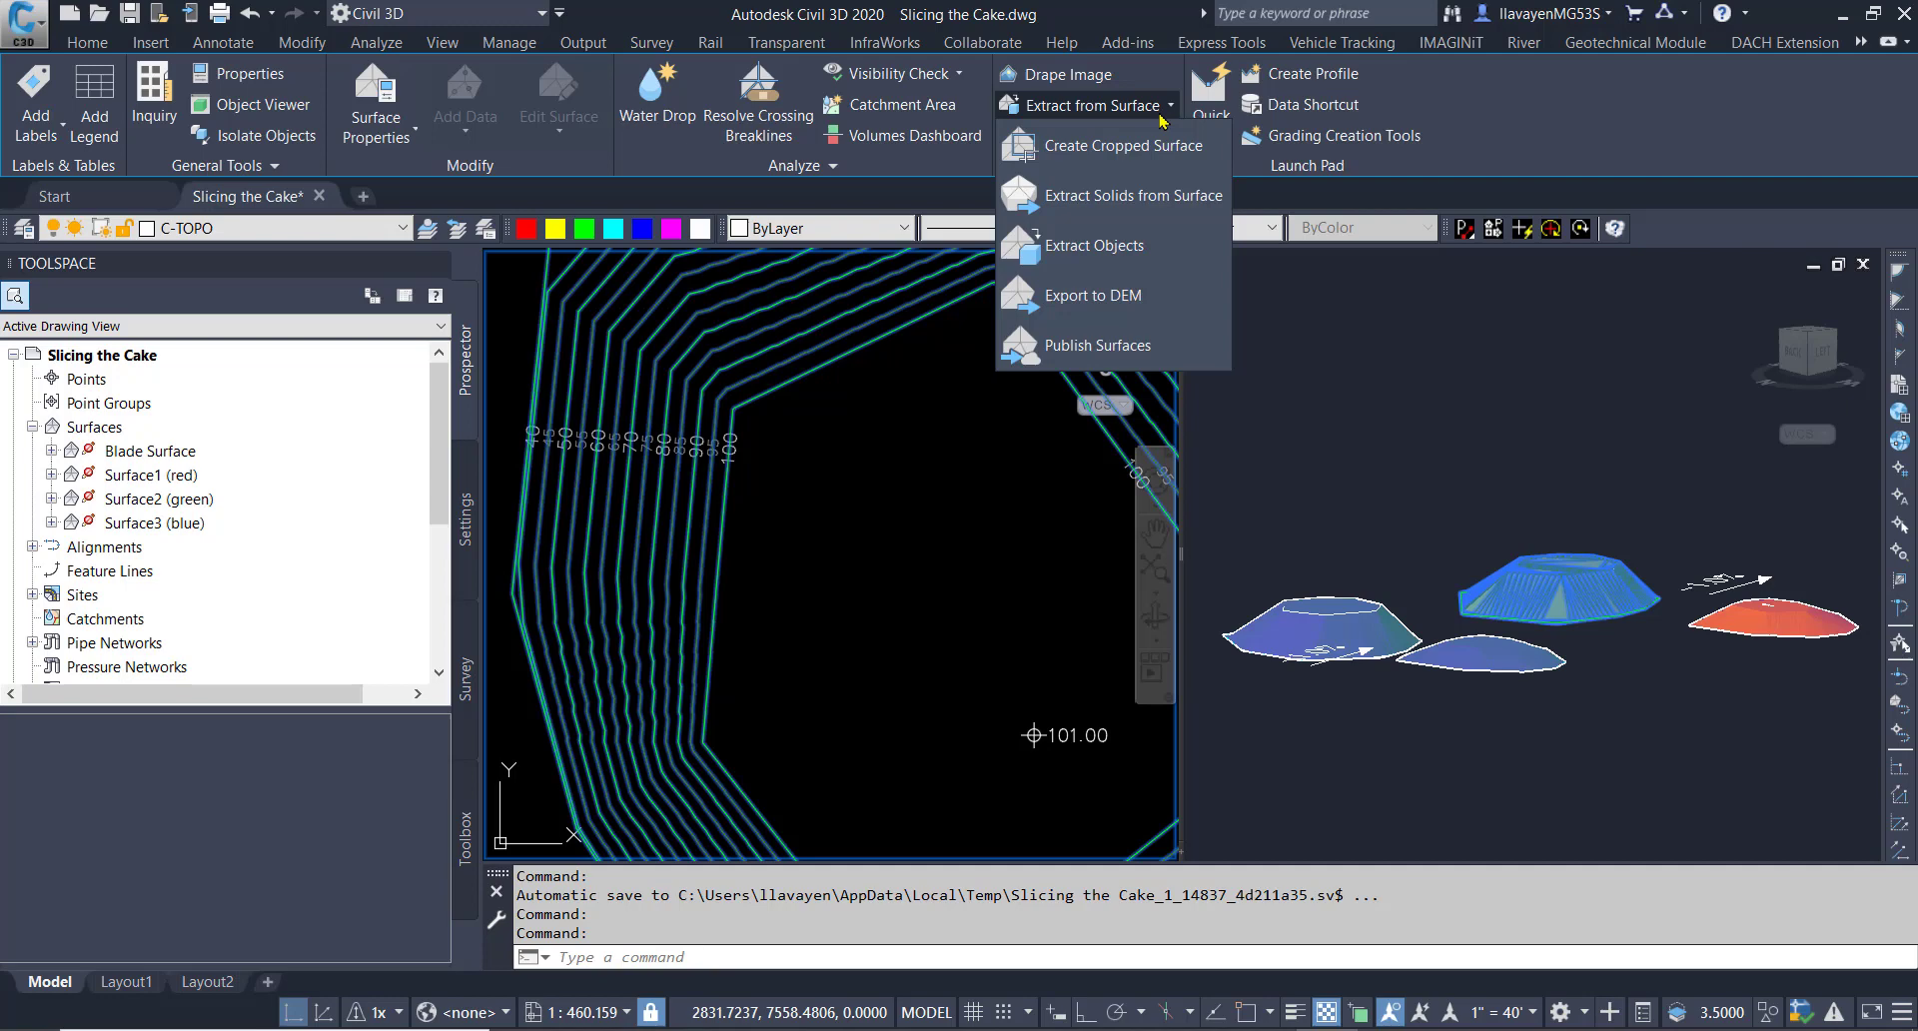
click(1112, 248)
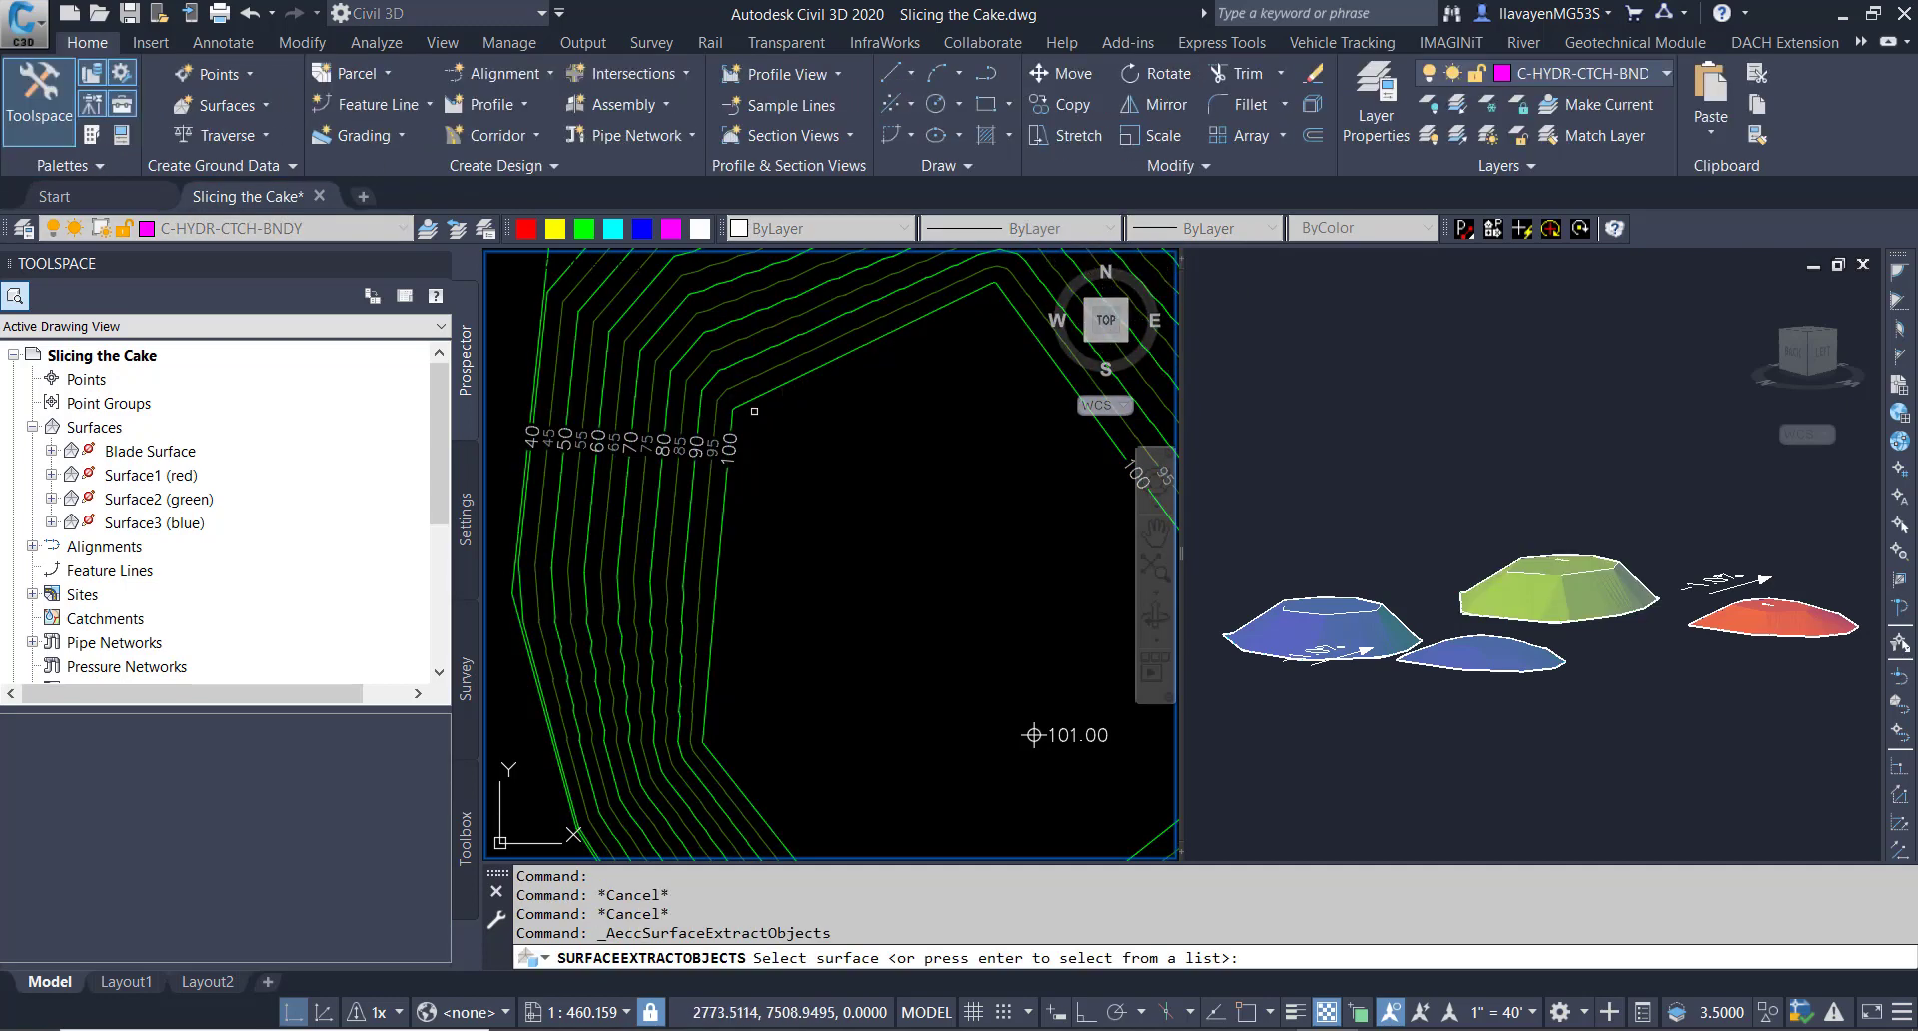
click(669, 404)
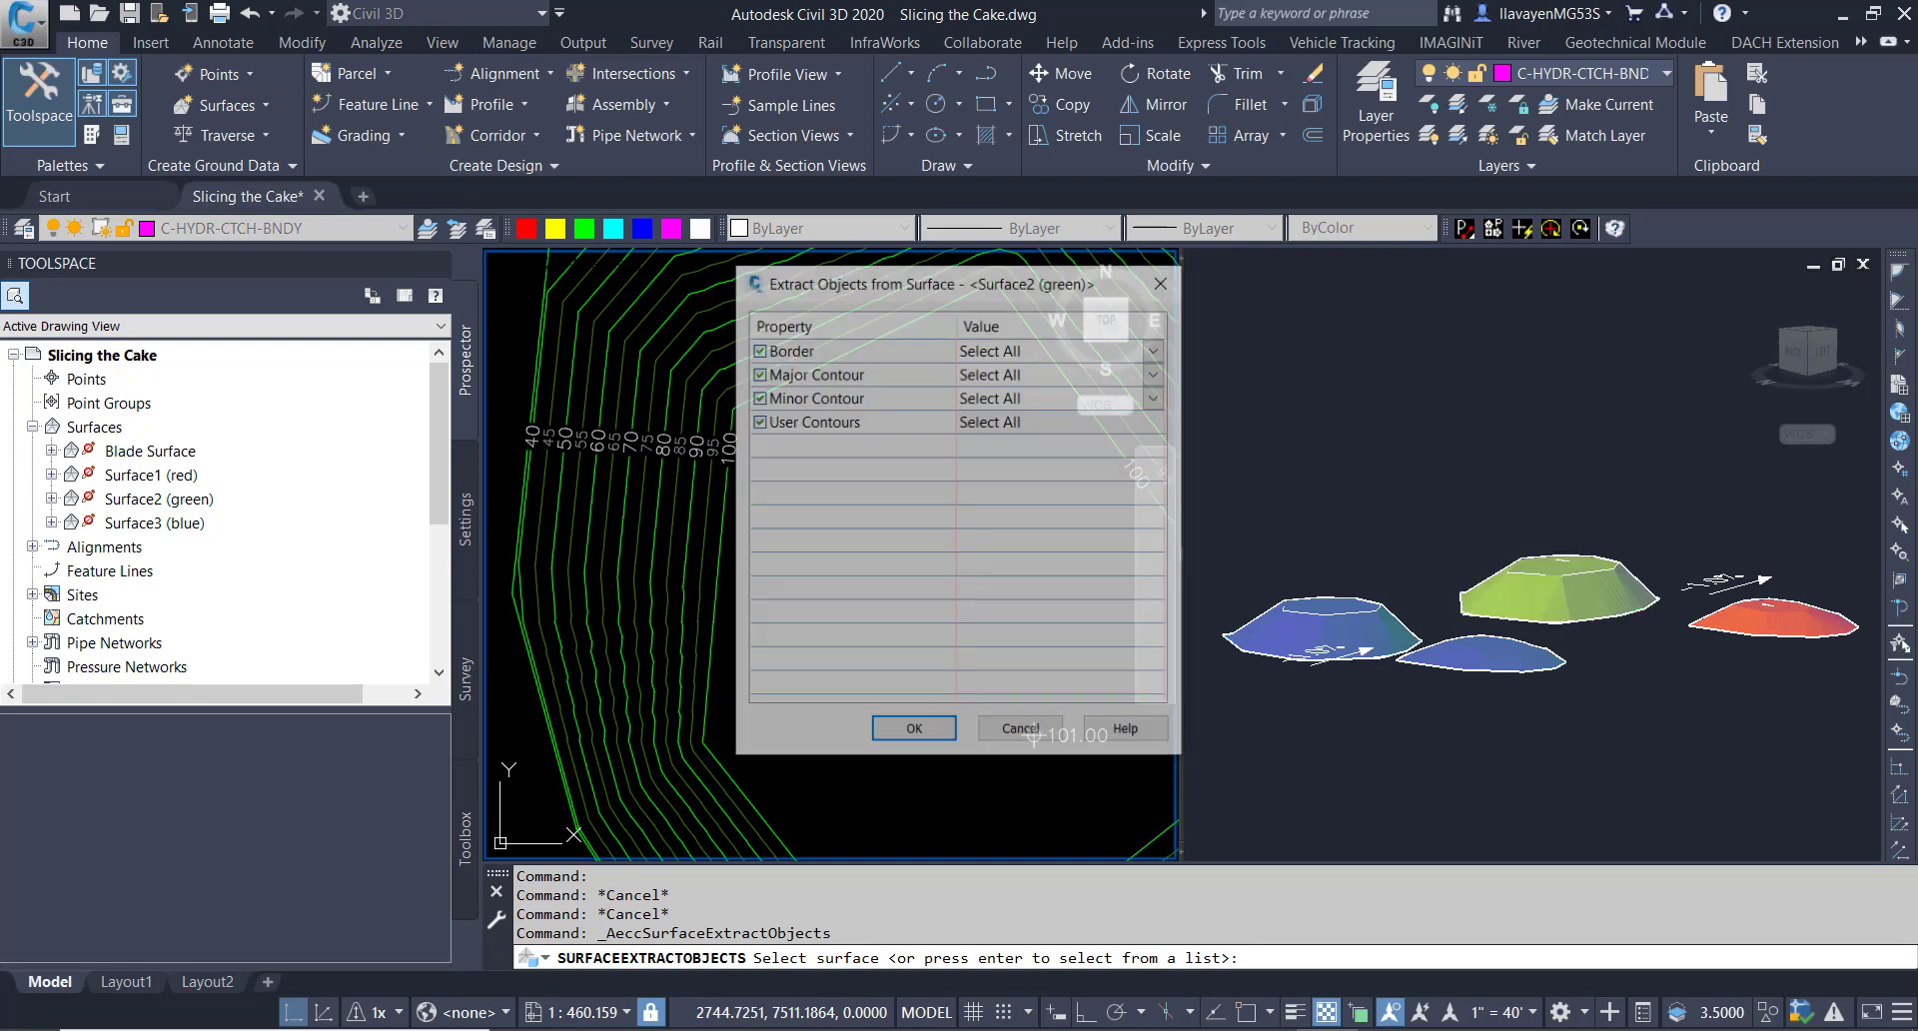
Limit the extraction to major contours selected from the drawing, excluding the border, minor contours and user contours.
drag(924, 290, 1081, 285)
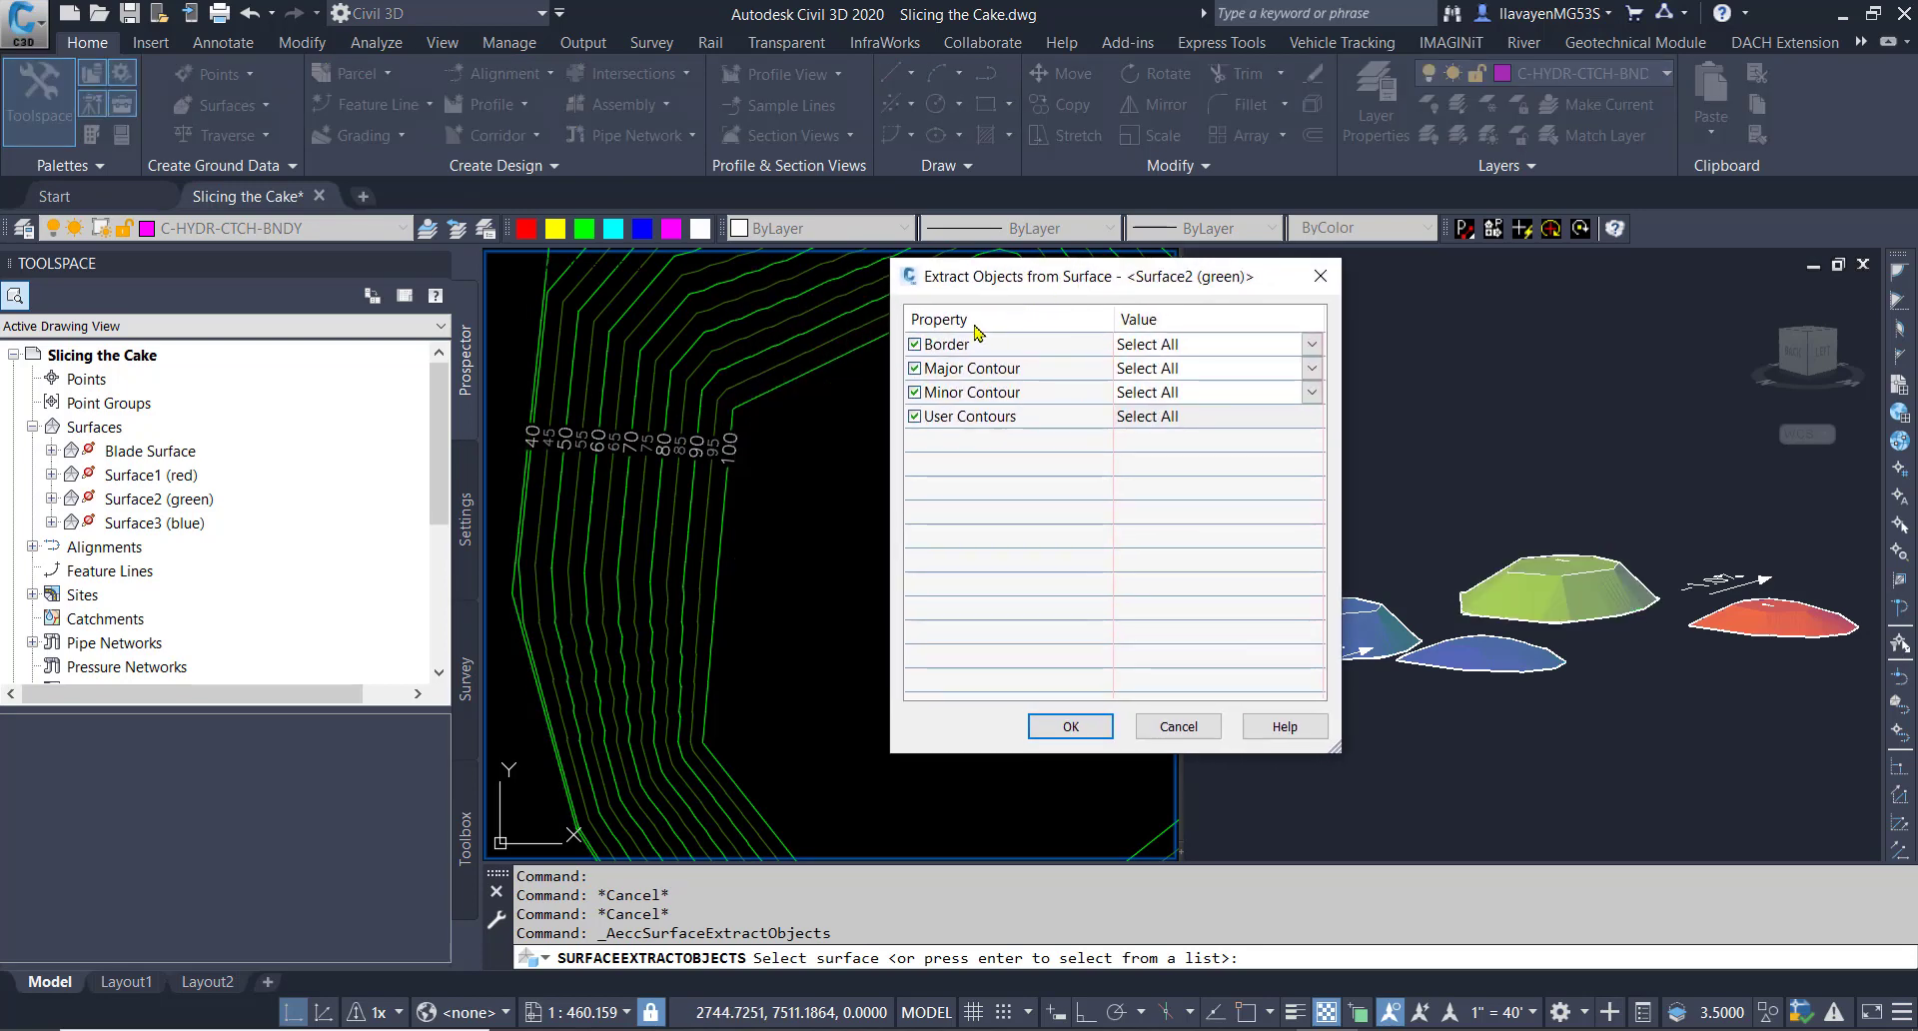
click(914, 345)
click(914, 393)
click(1310, 372)
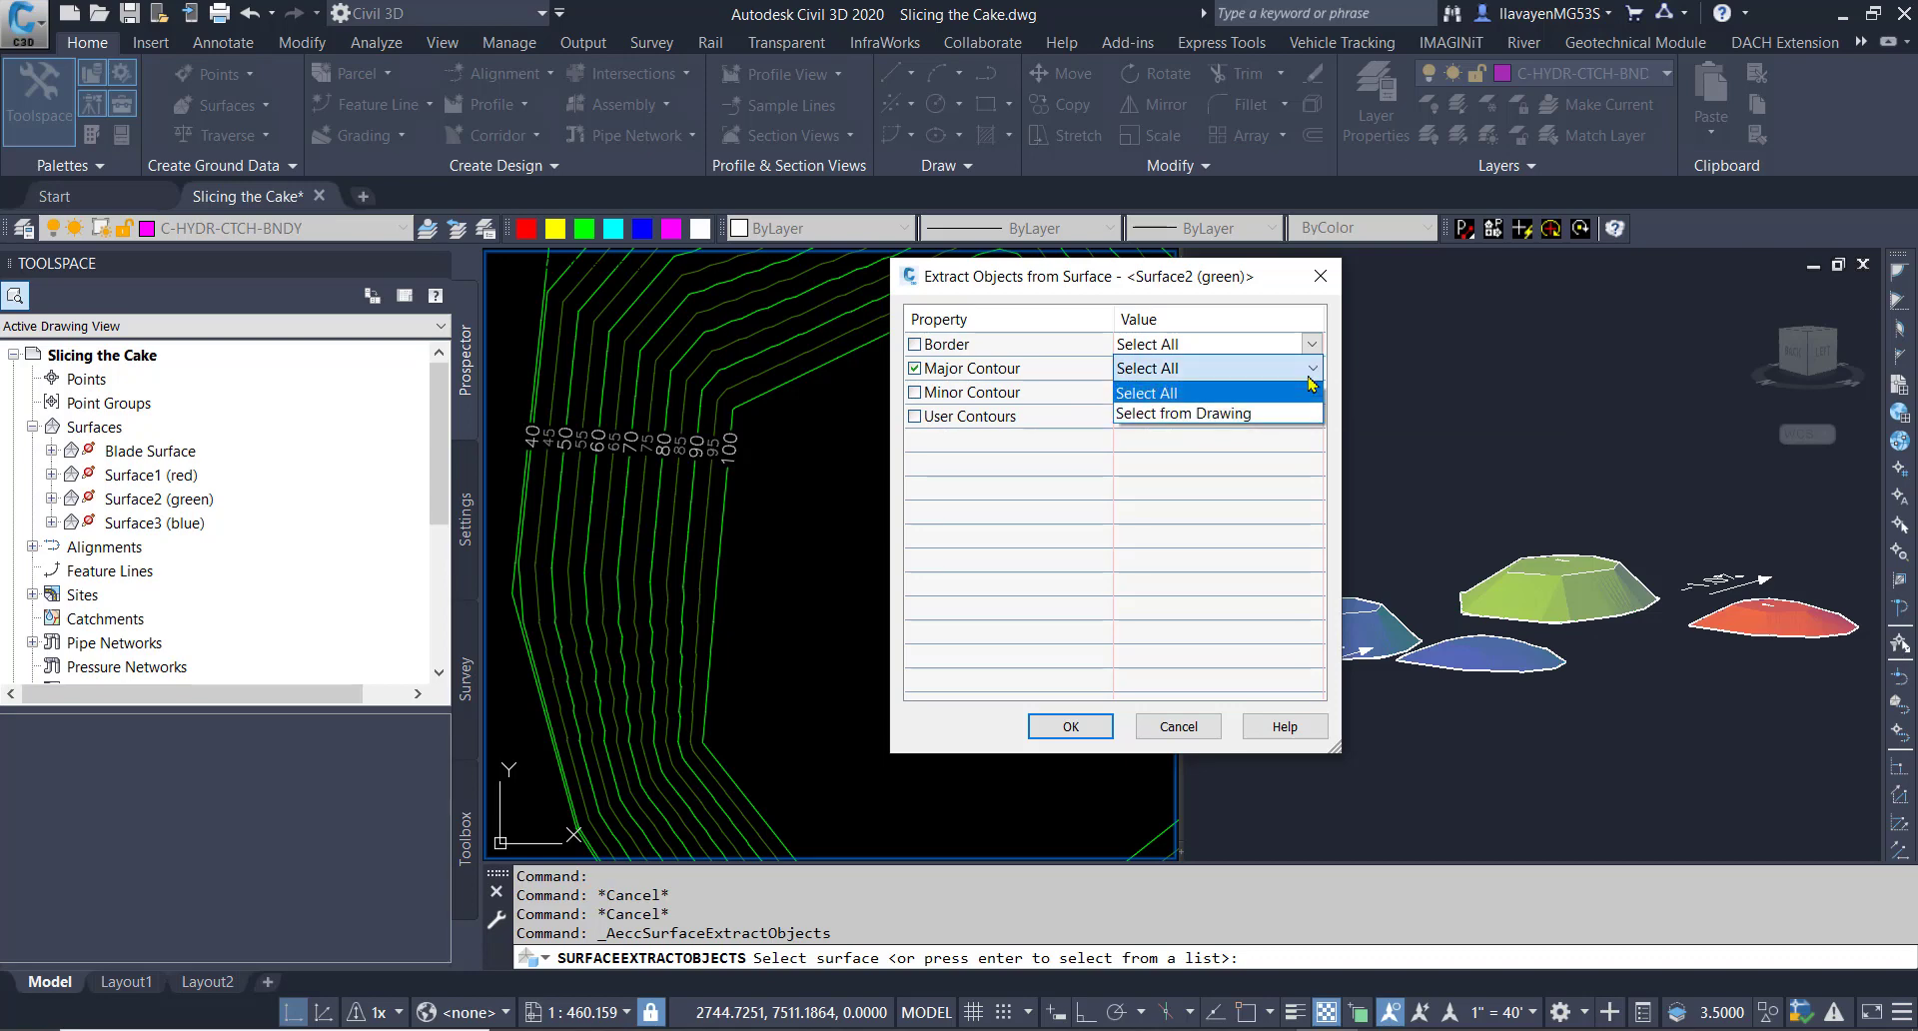
click(1191, 418)
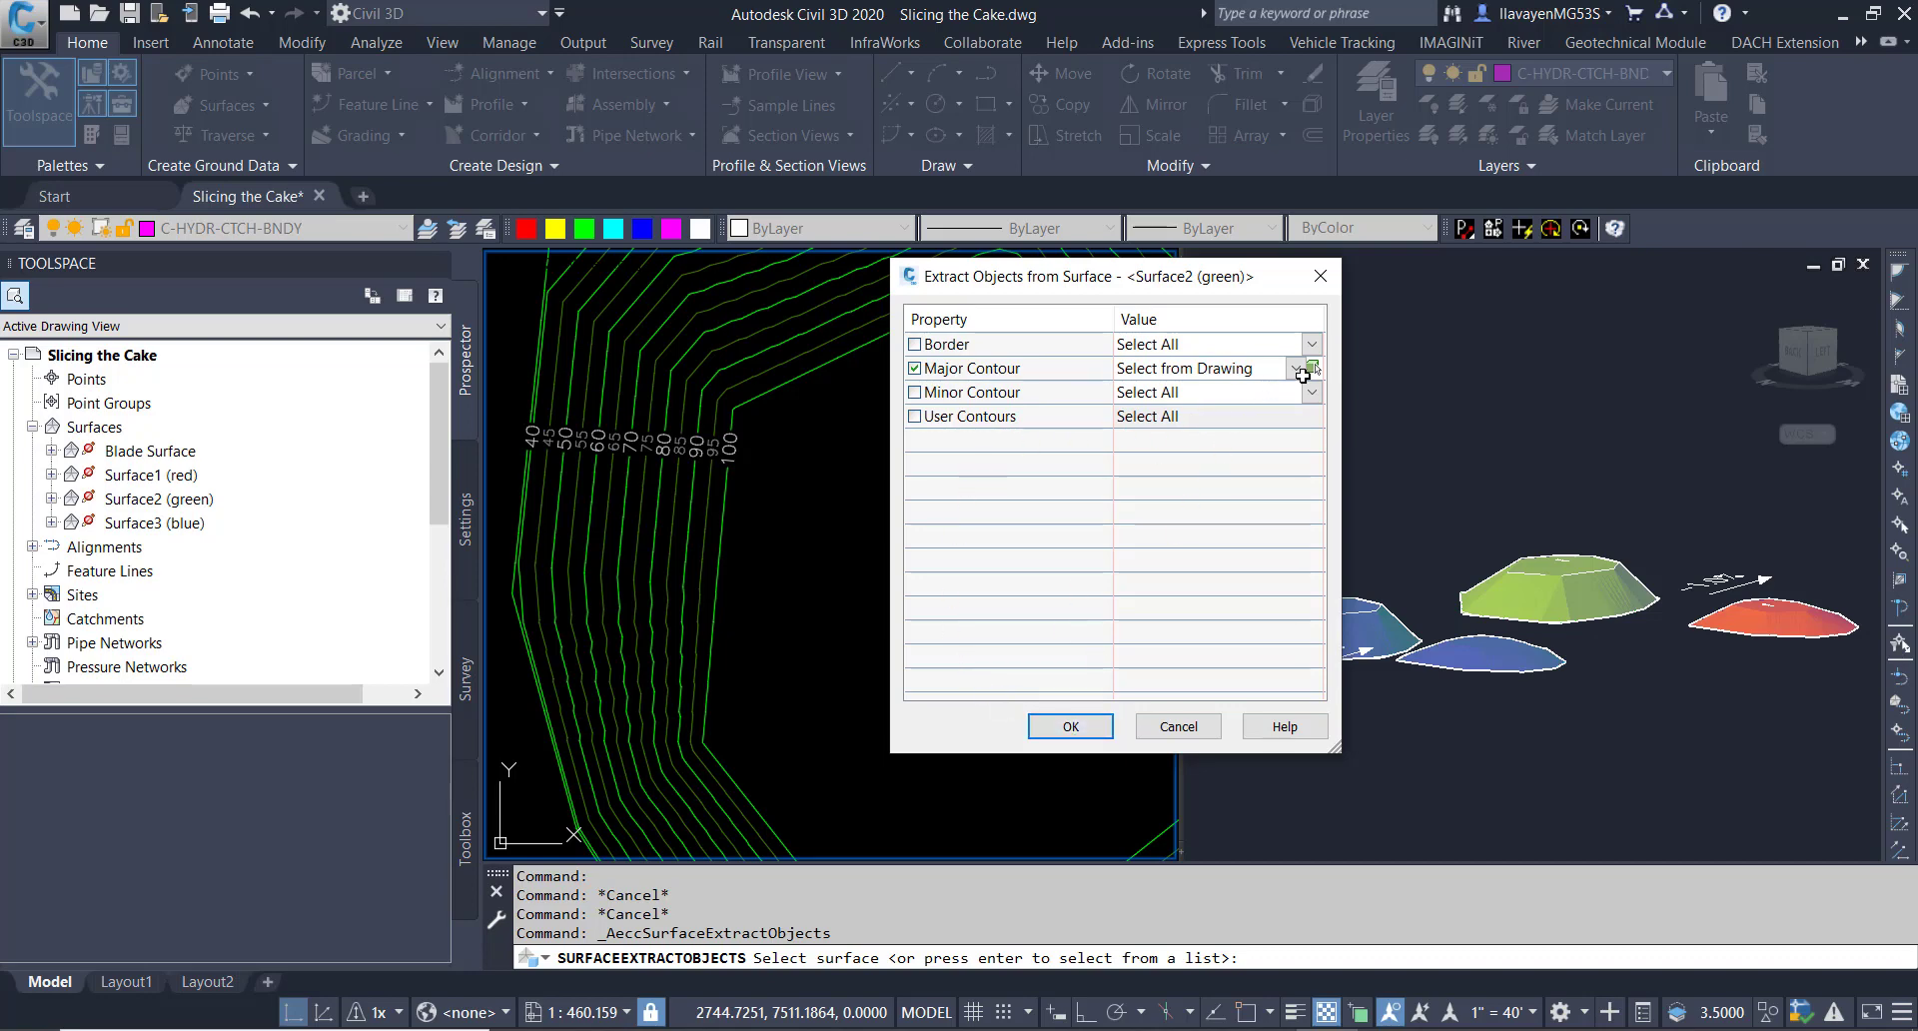
Pick the green surface's 80 contour in plan view and extract it.
click(1313, 367)
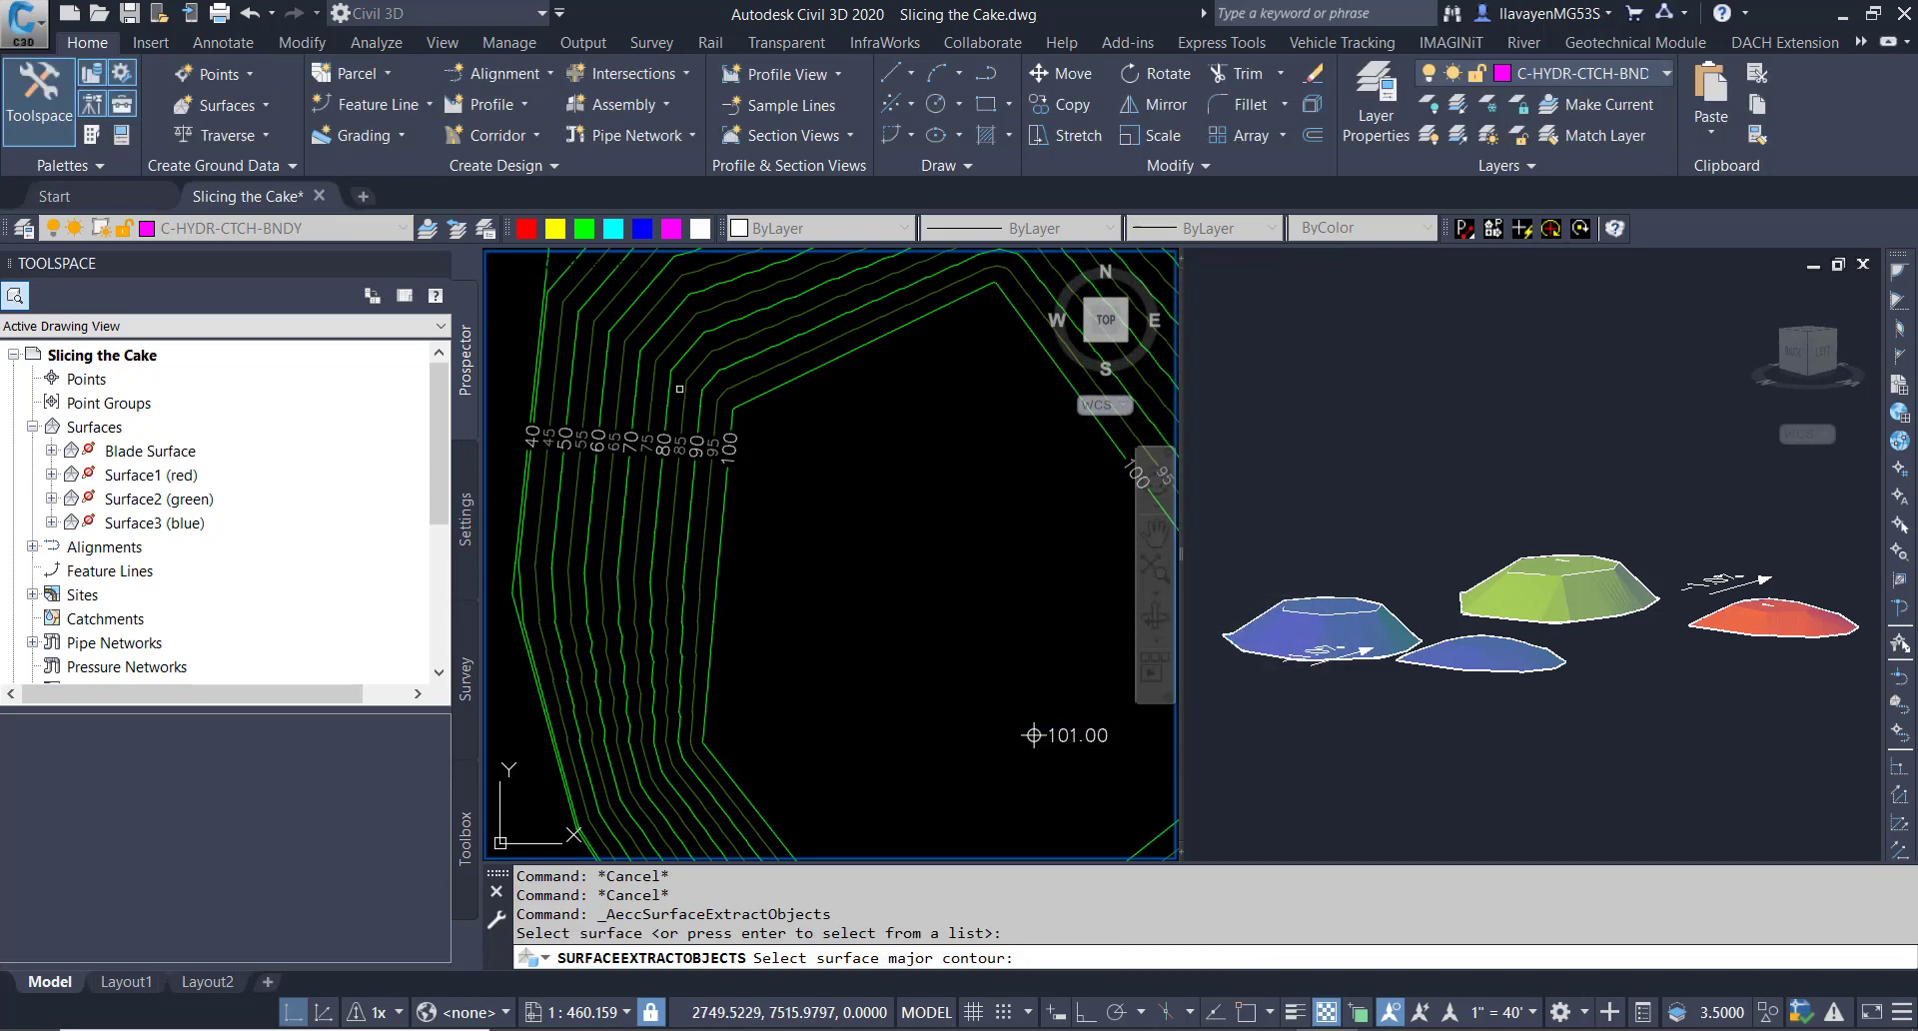
click(670, 395)
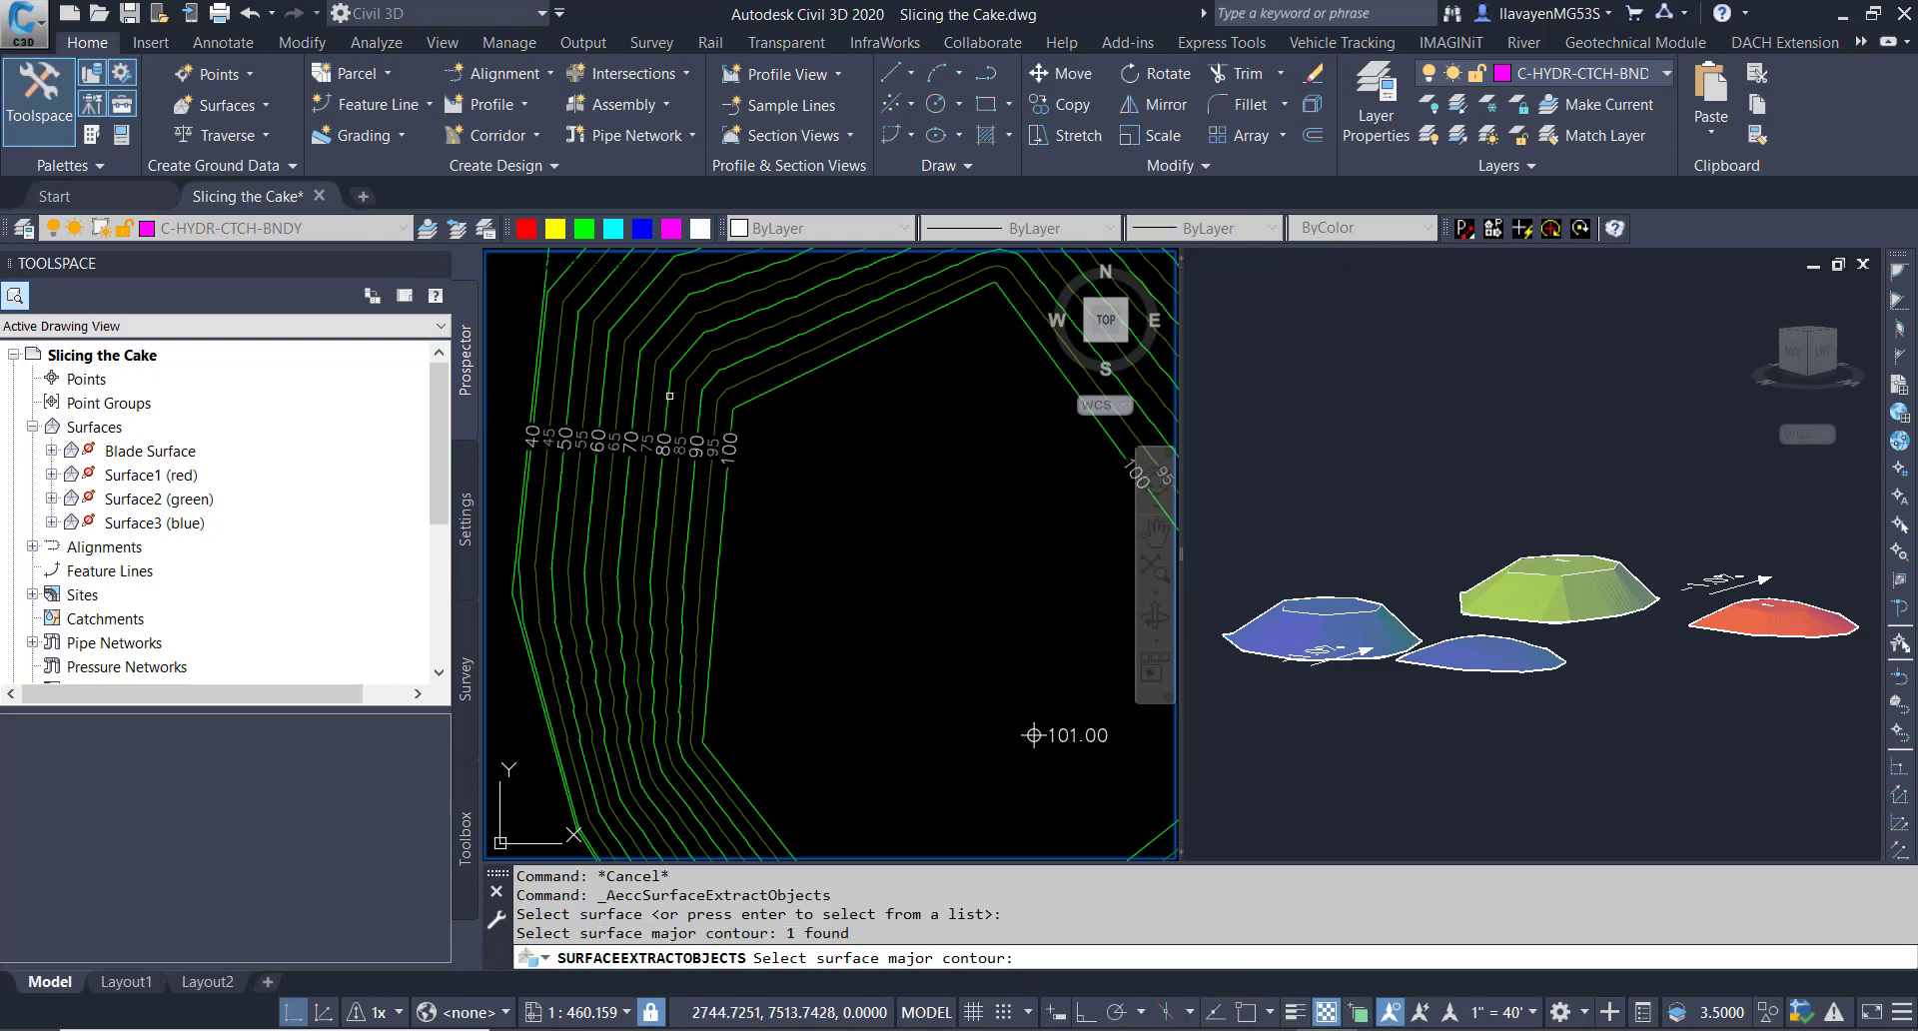
click(669, 396)
key(Return)
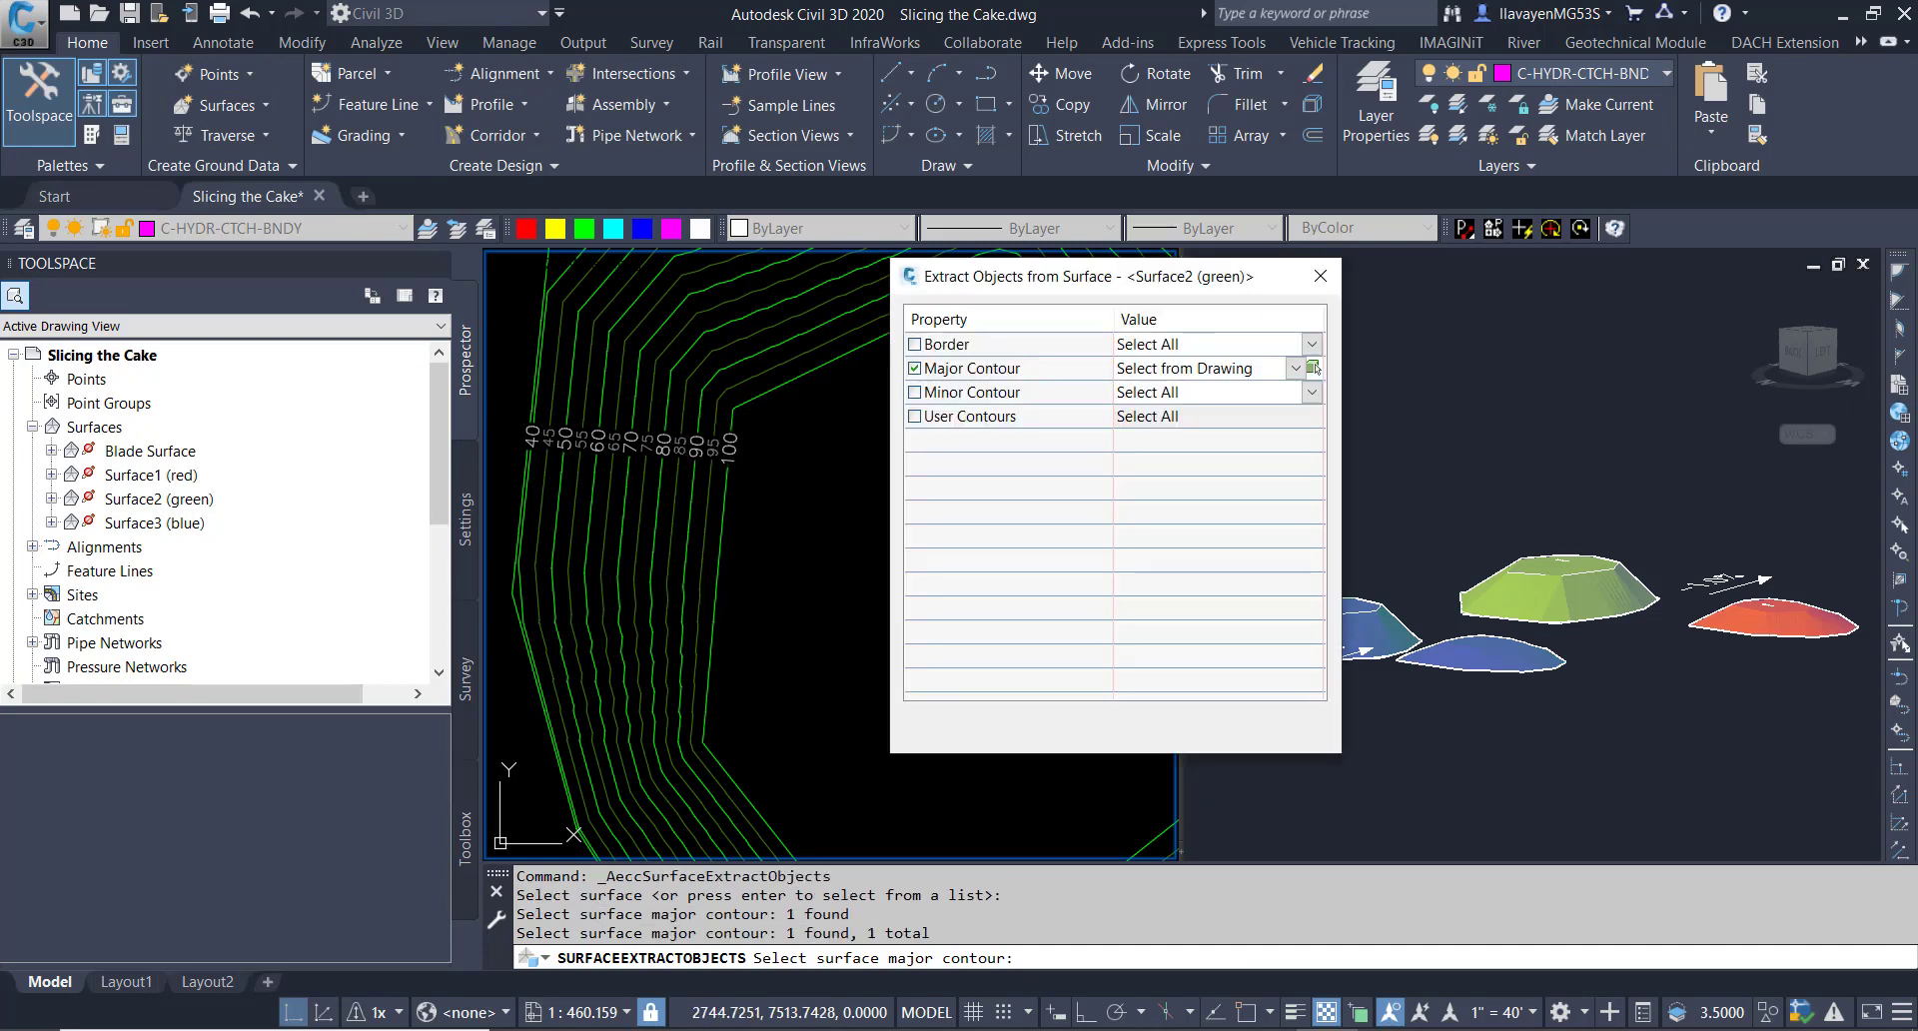
click(1065, 726)
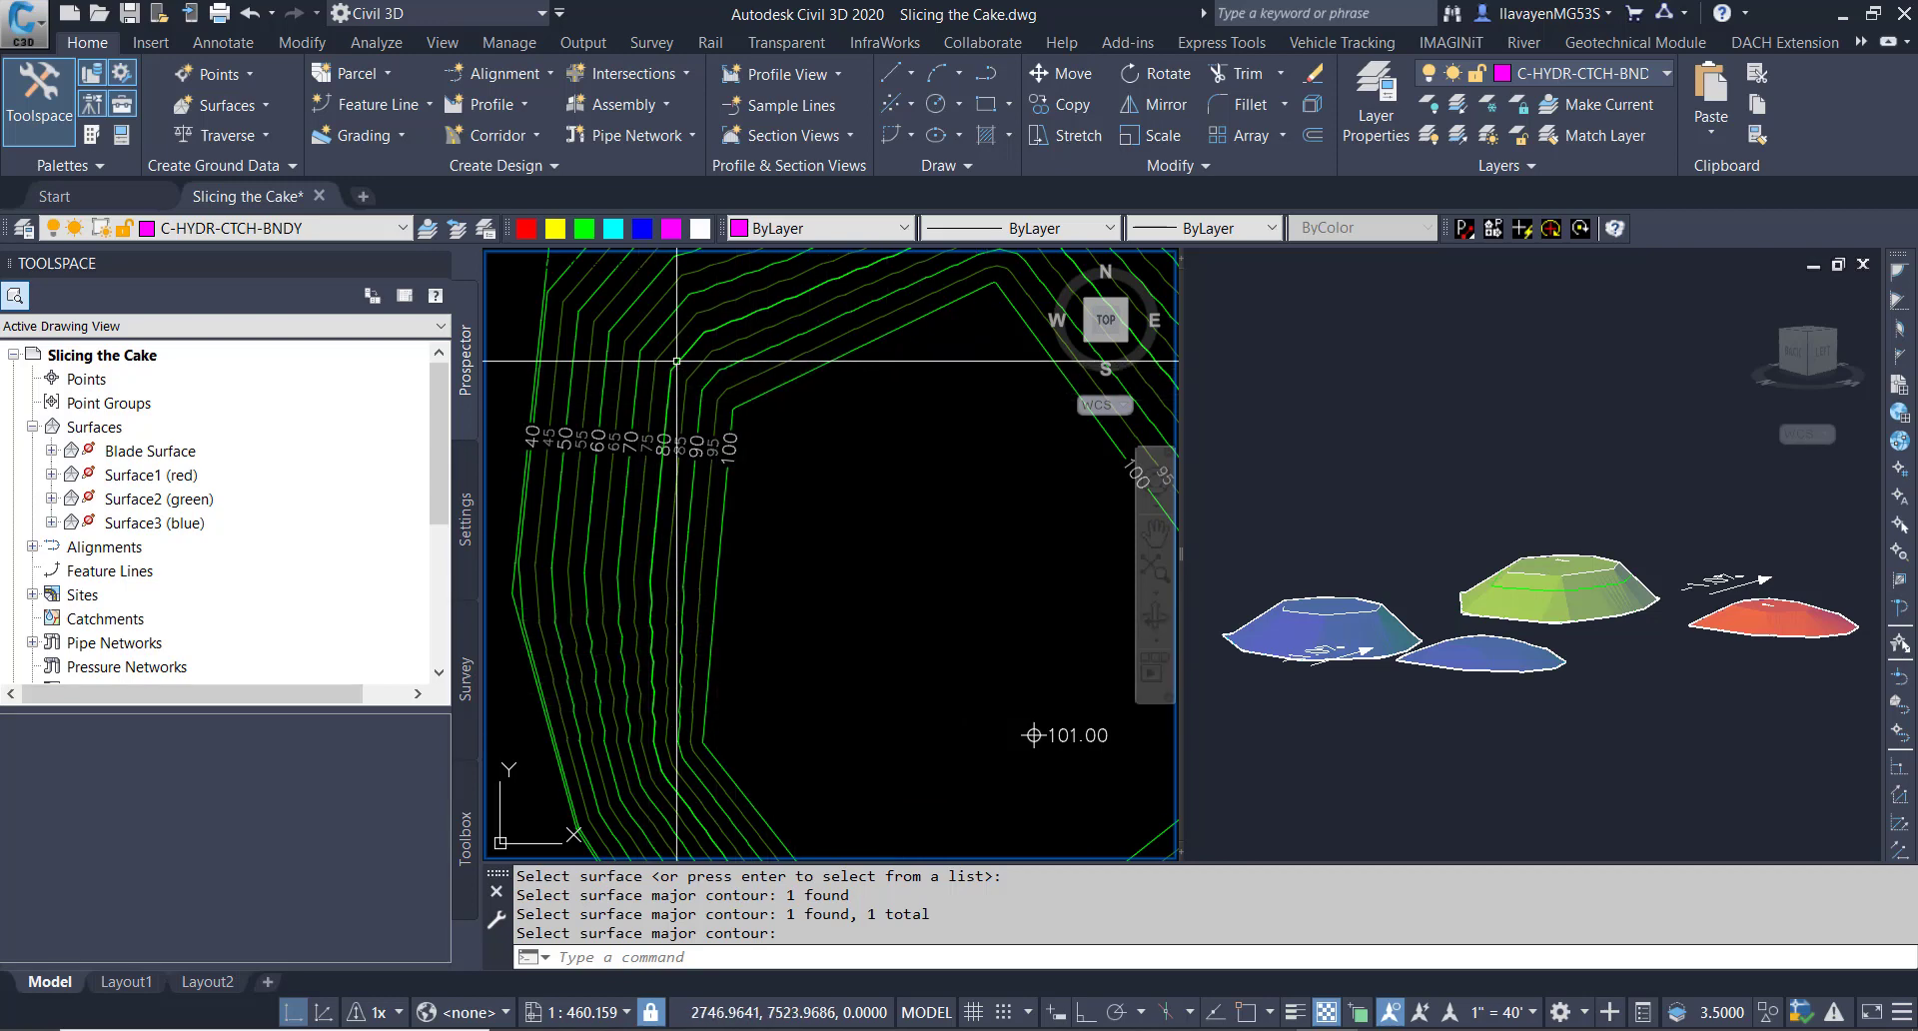
Inspect the properties of the polyline extracted from the green surface, including its elevation.
scroll(799, 475, down, 2)
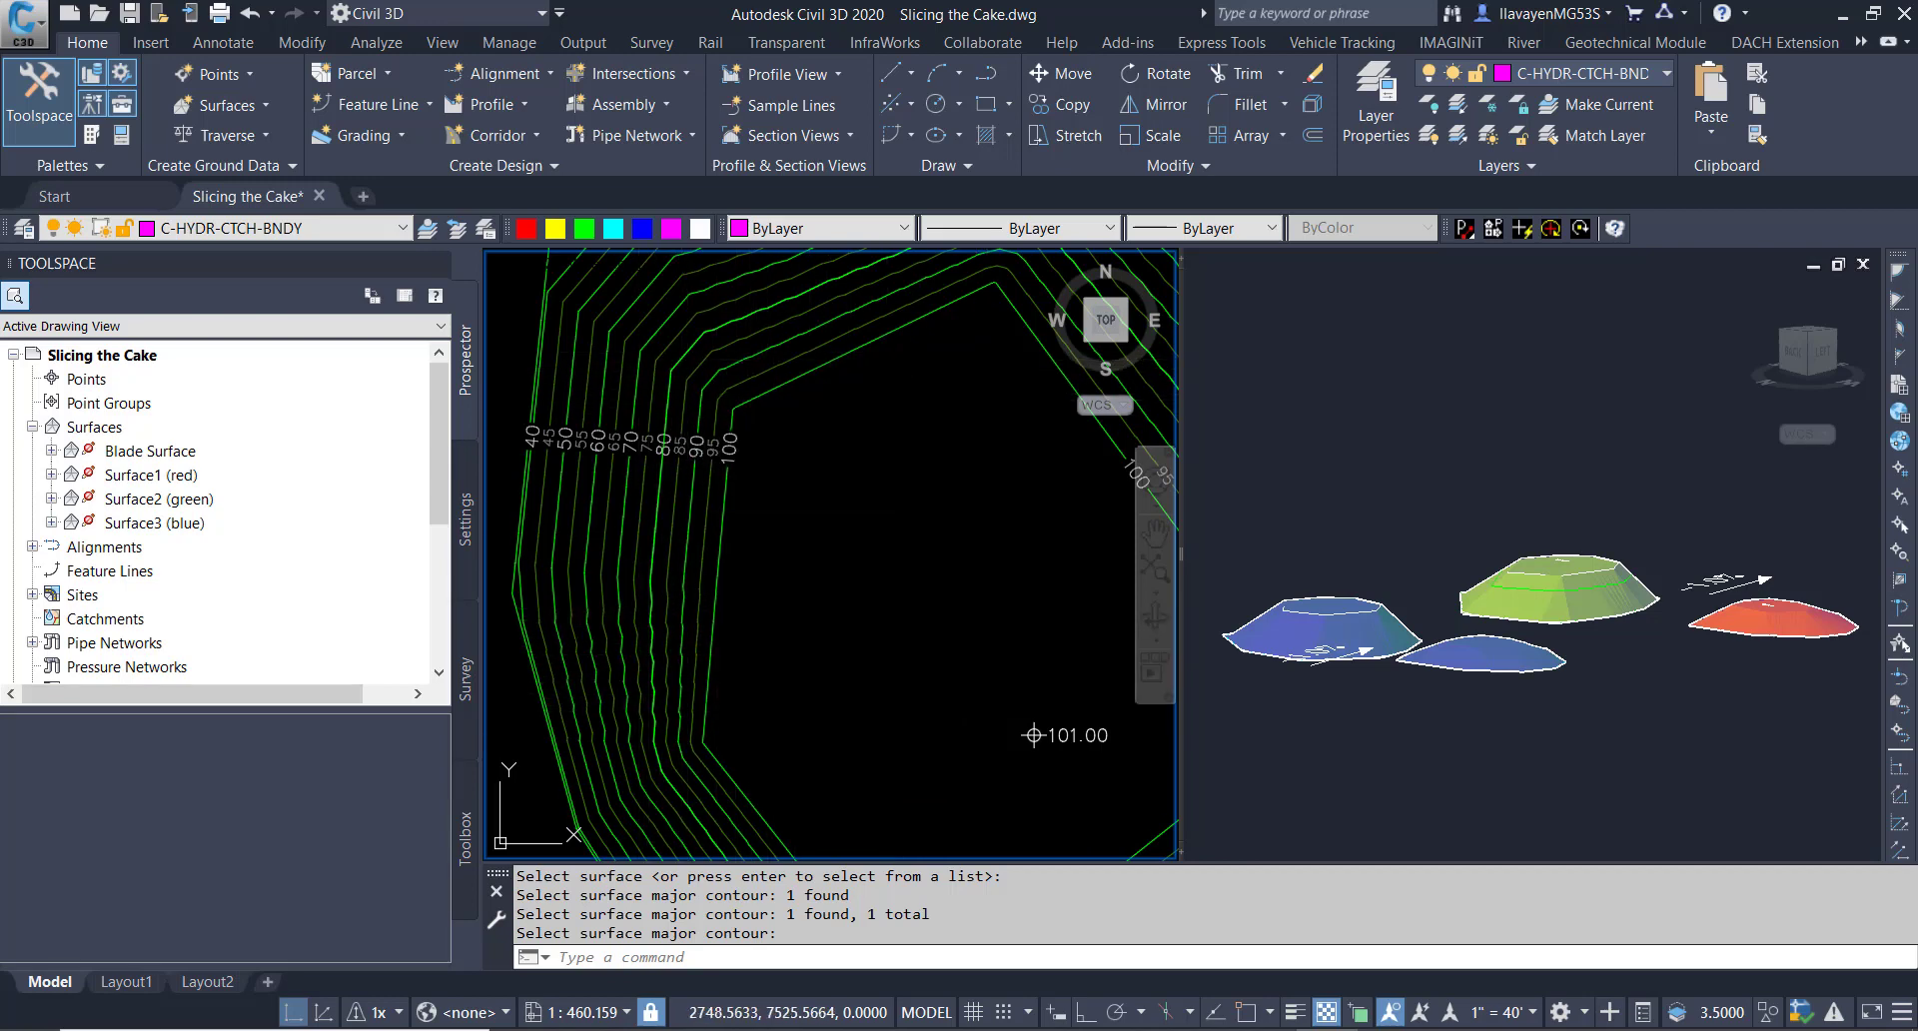
click(678, 361)
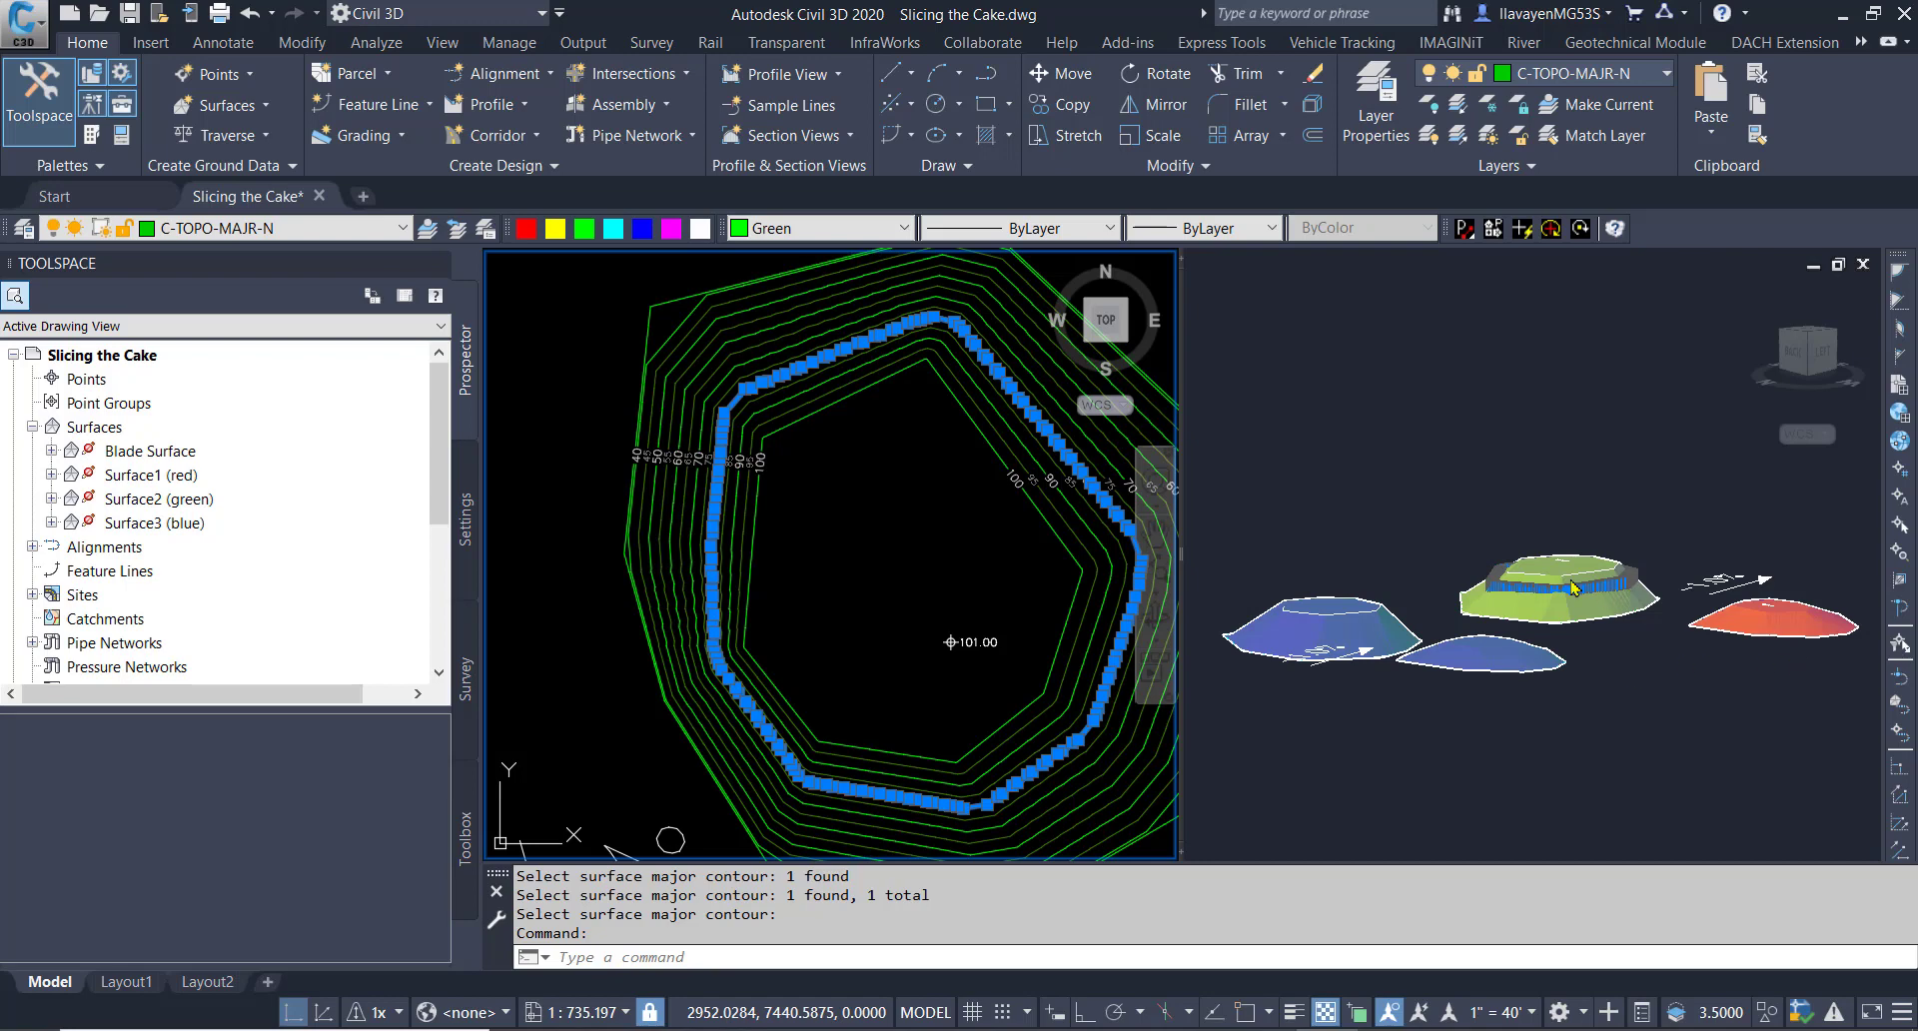
right_click(907, 509)
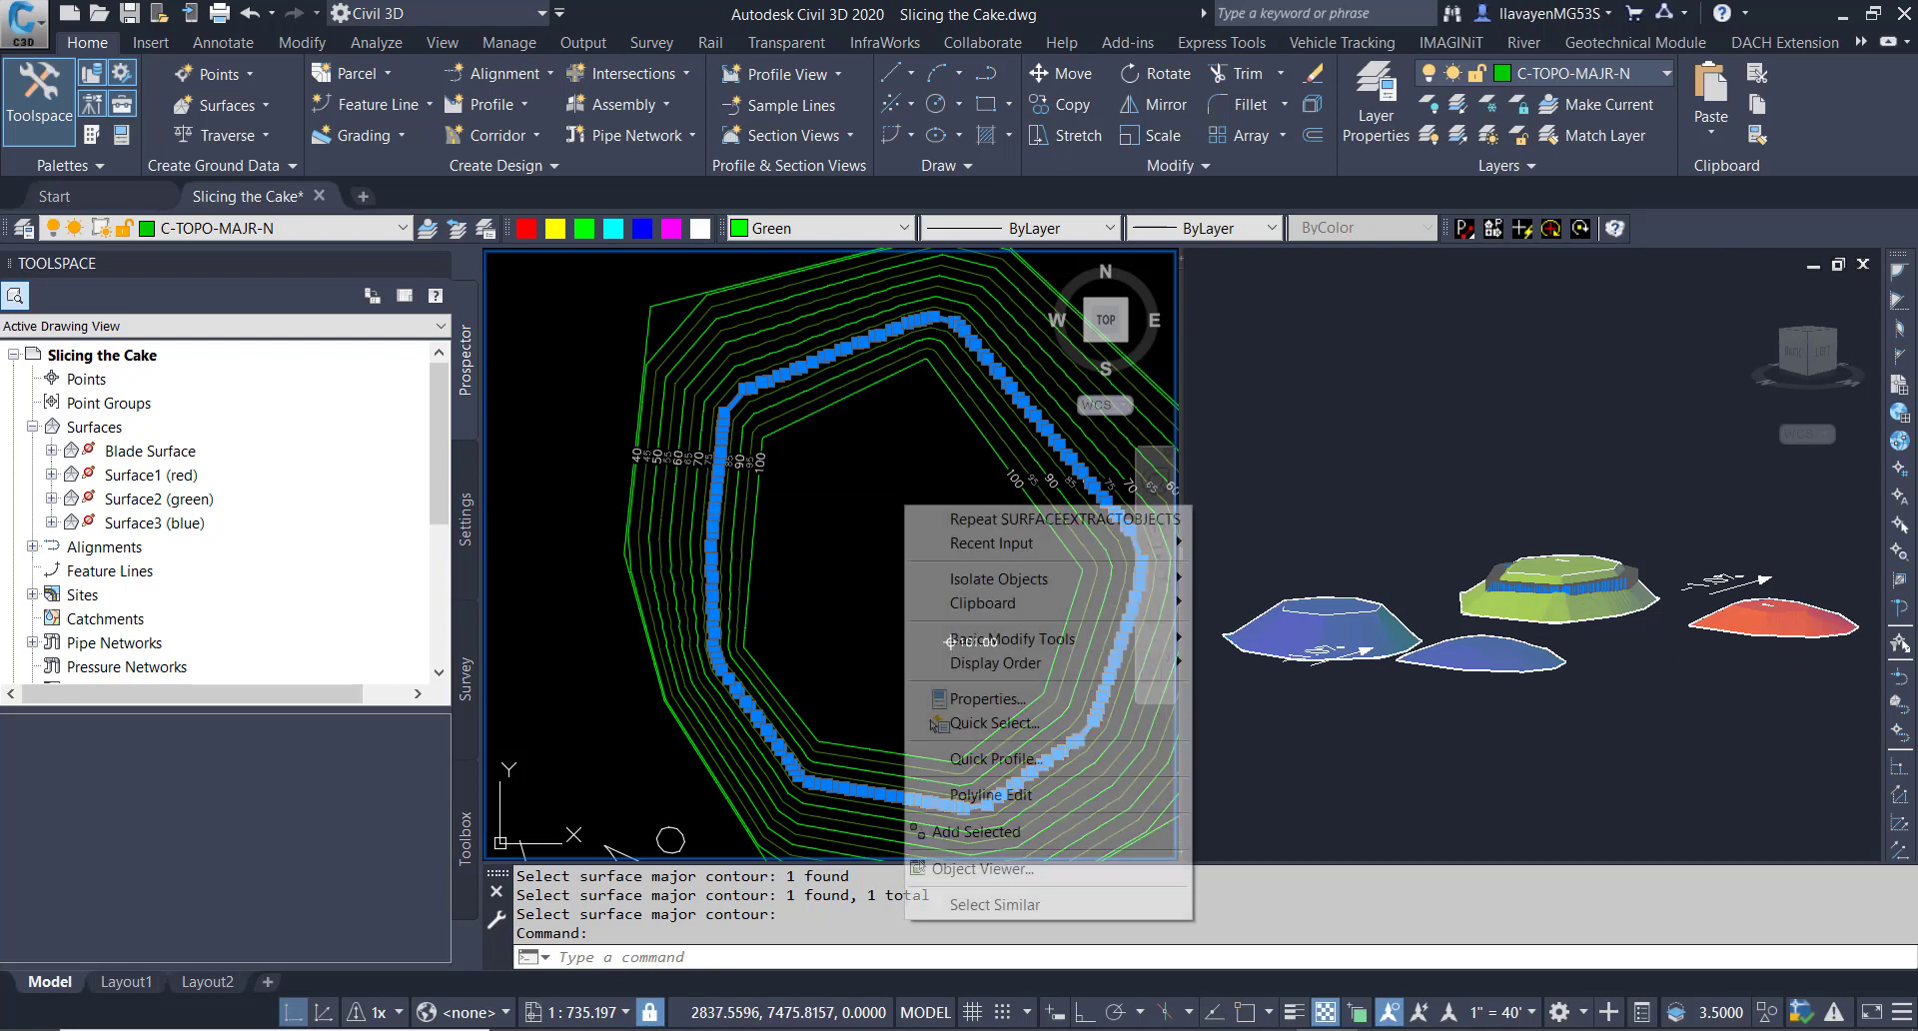
click(993, 702)
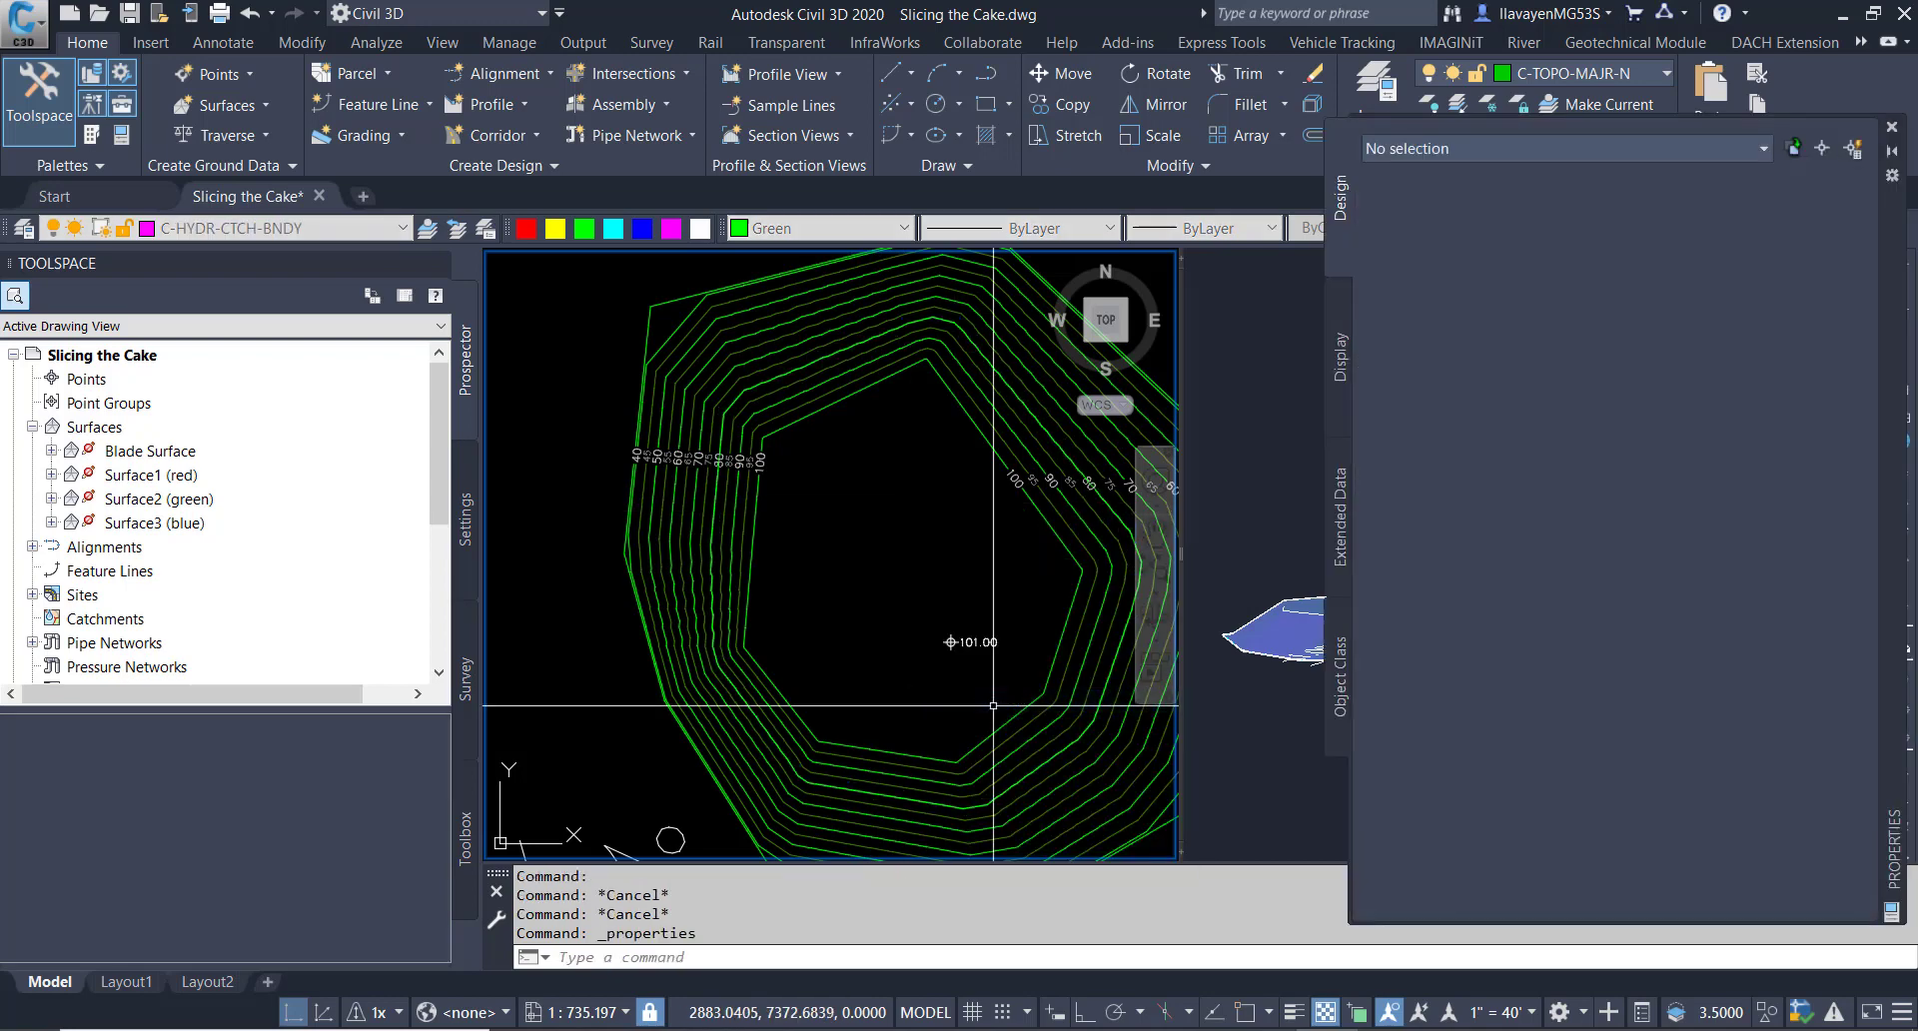
click(812, 362)
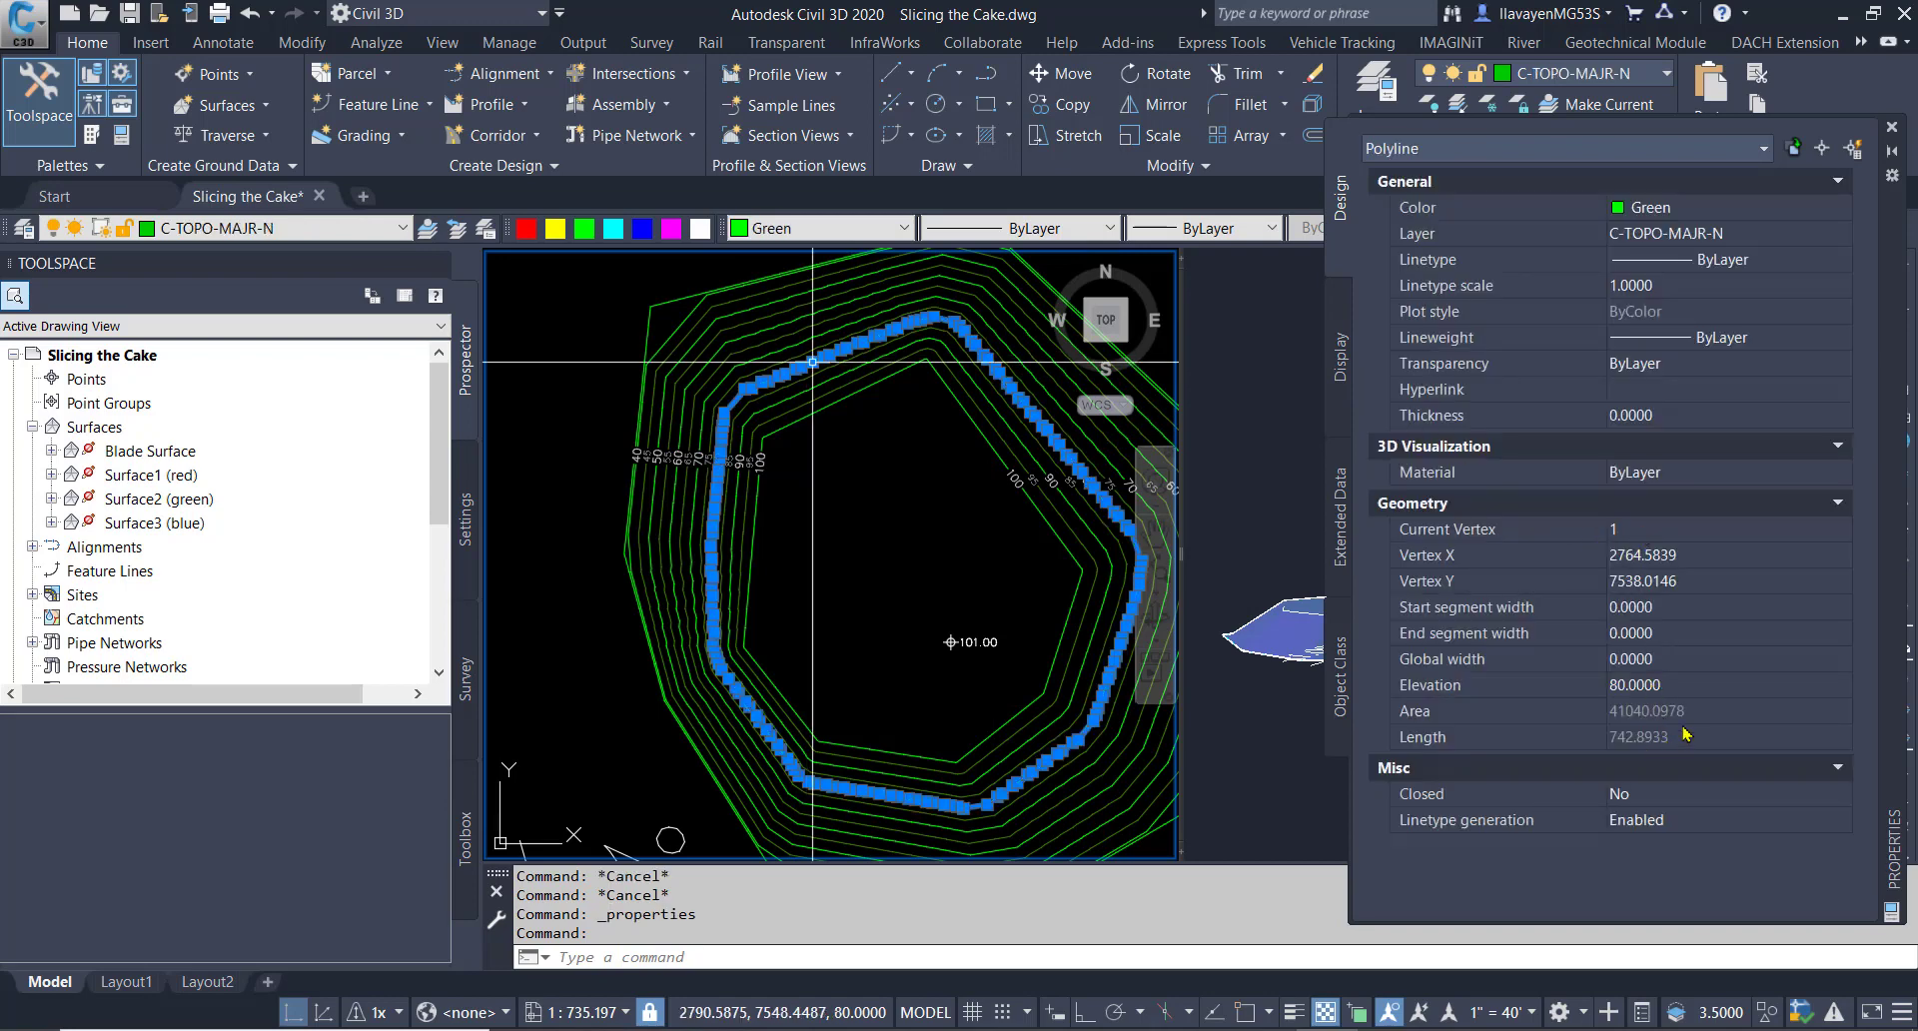
click(1890, 128)
Review the User Contours display settings in the red surface's style.
scroll(869, 500, down, 2)
middle_drag(774, 442, 1114, 555)
scroll(599, 550, up, 2)
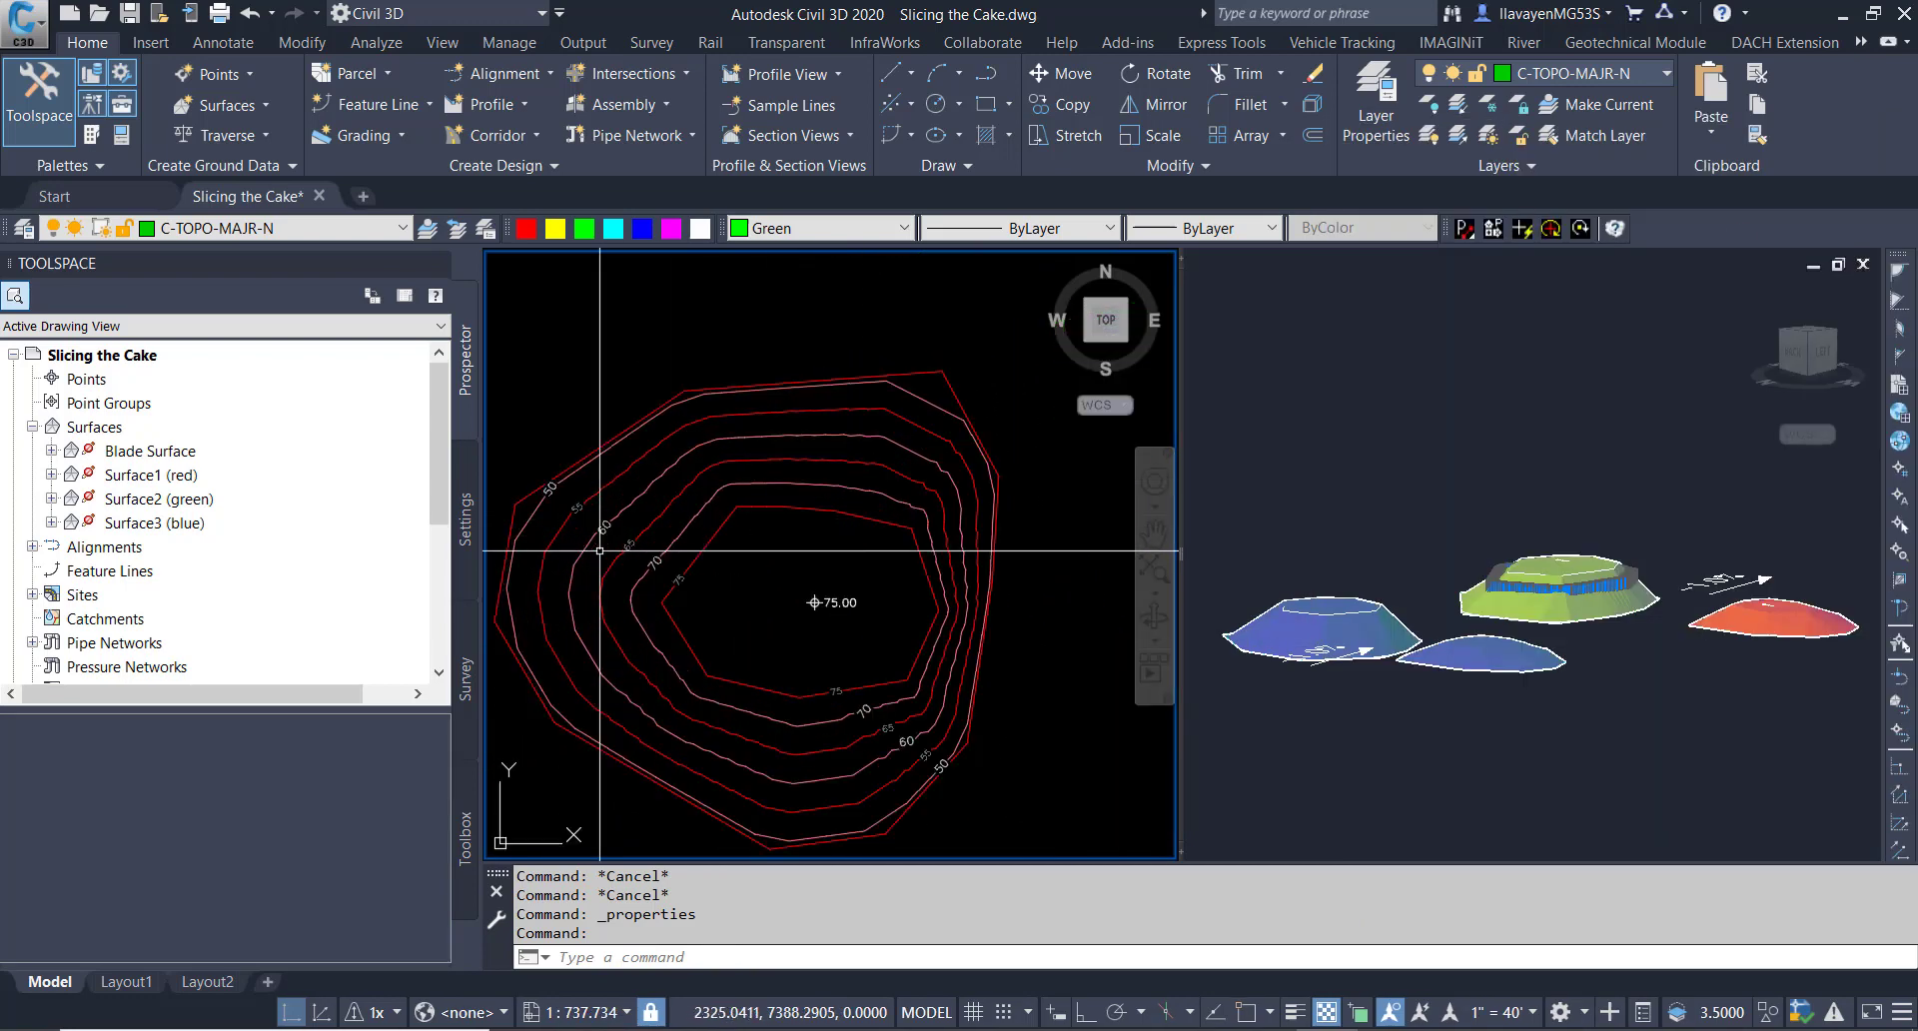
scroll(600, 551, up, 3)
scroll(1113, 676, down, 1)
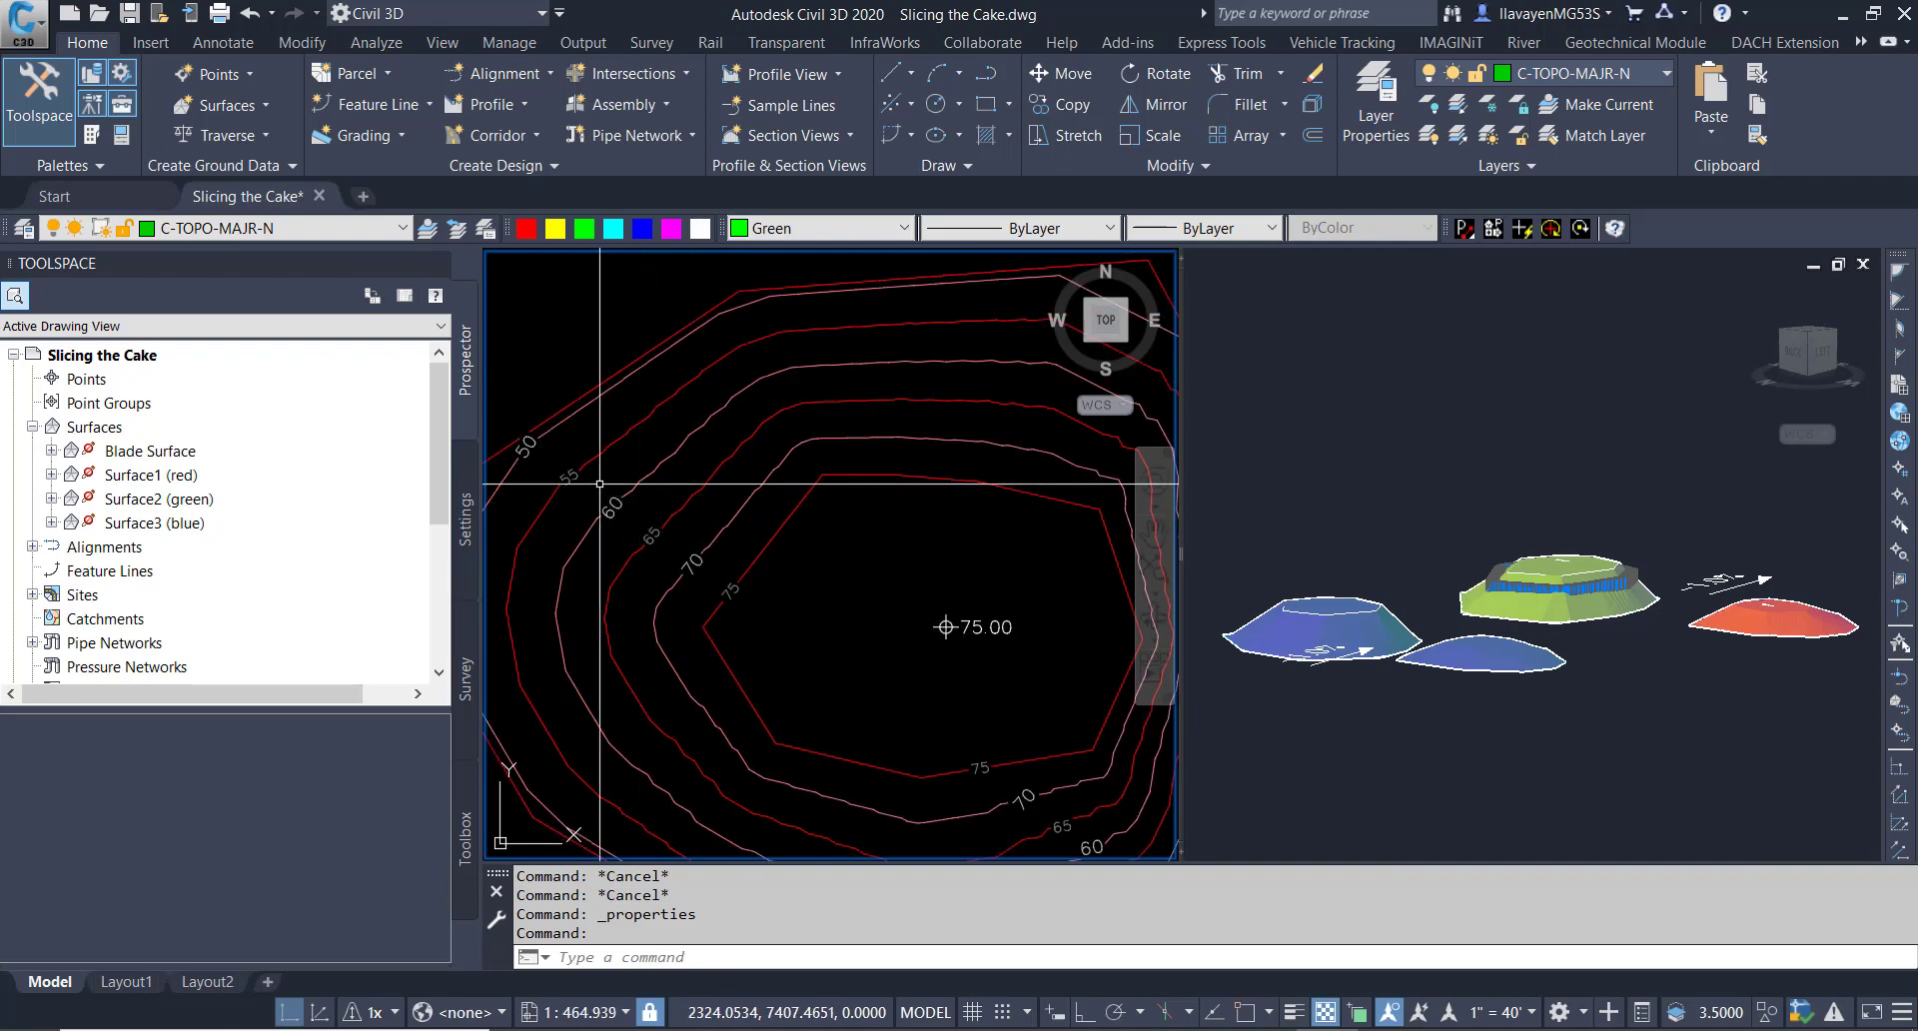
scroll(599, 483, up, 2)
mouse_move(610, 537)
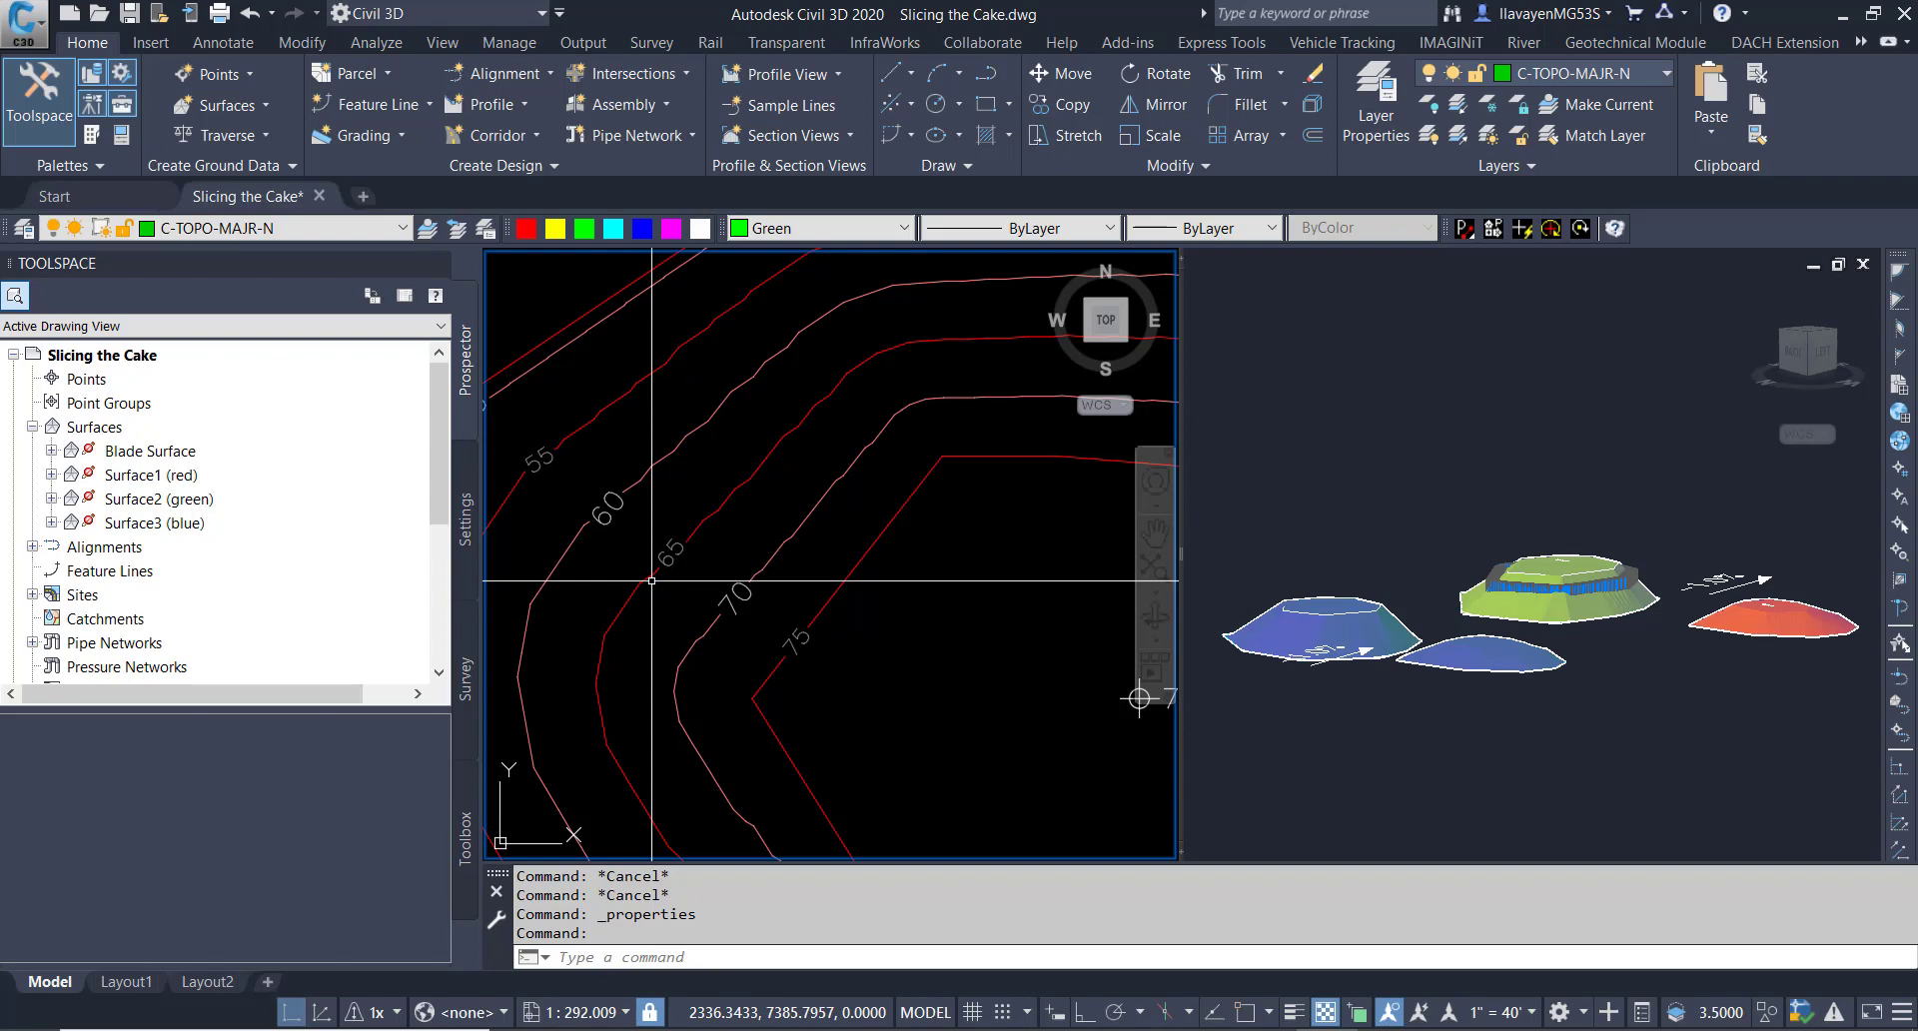
click(665, 458)
right_click(775, 464)
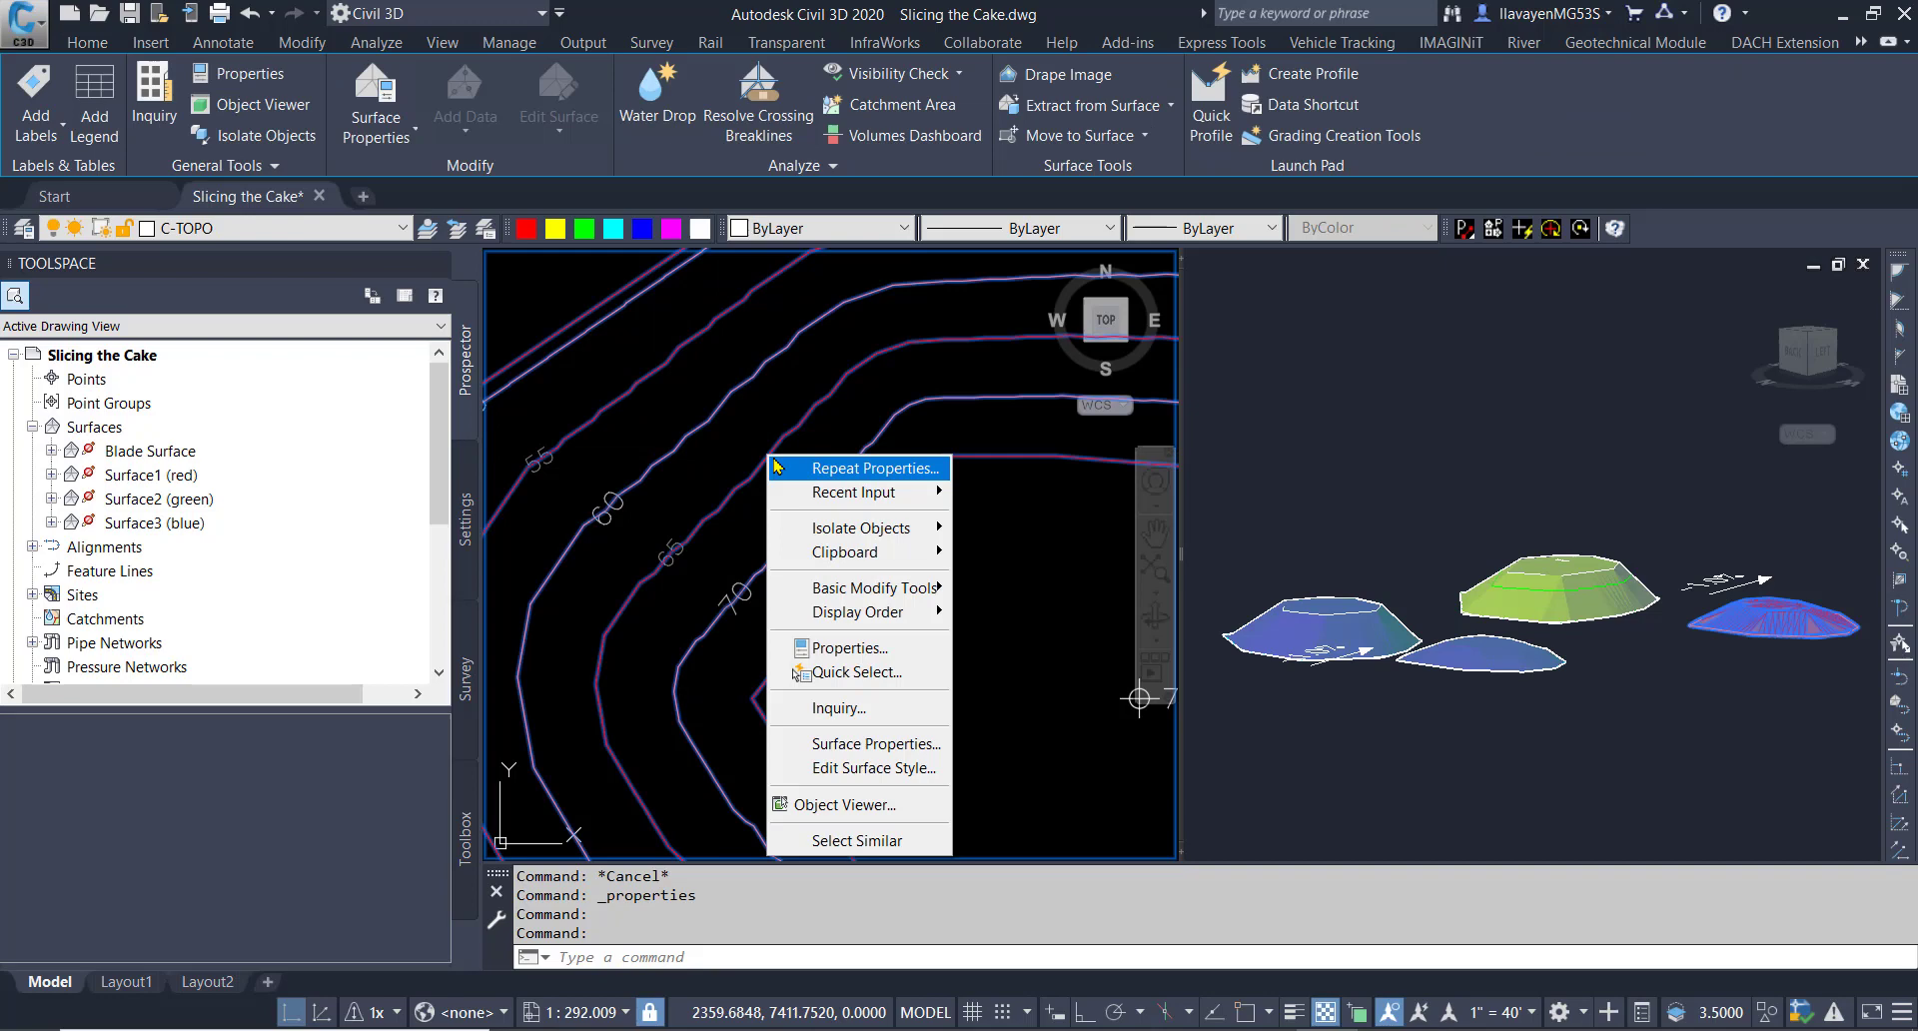
click(887, 768)
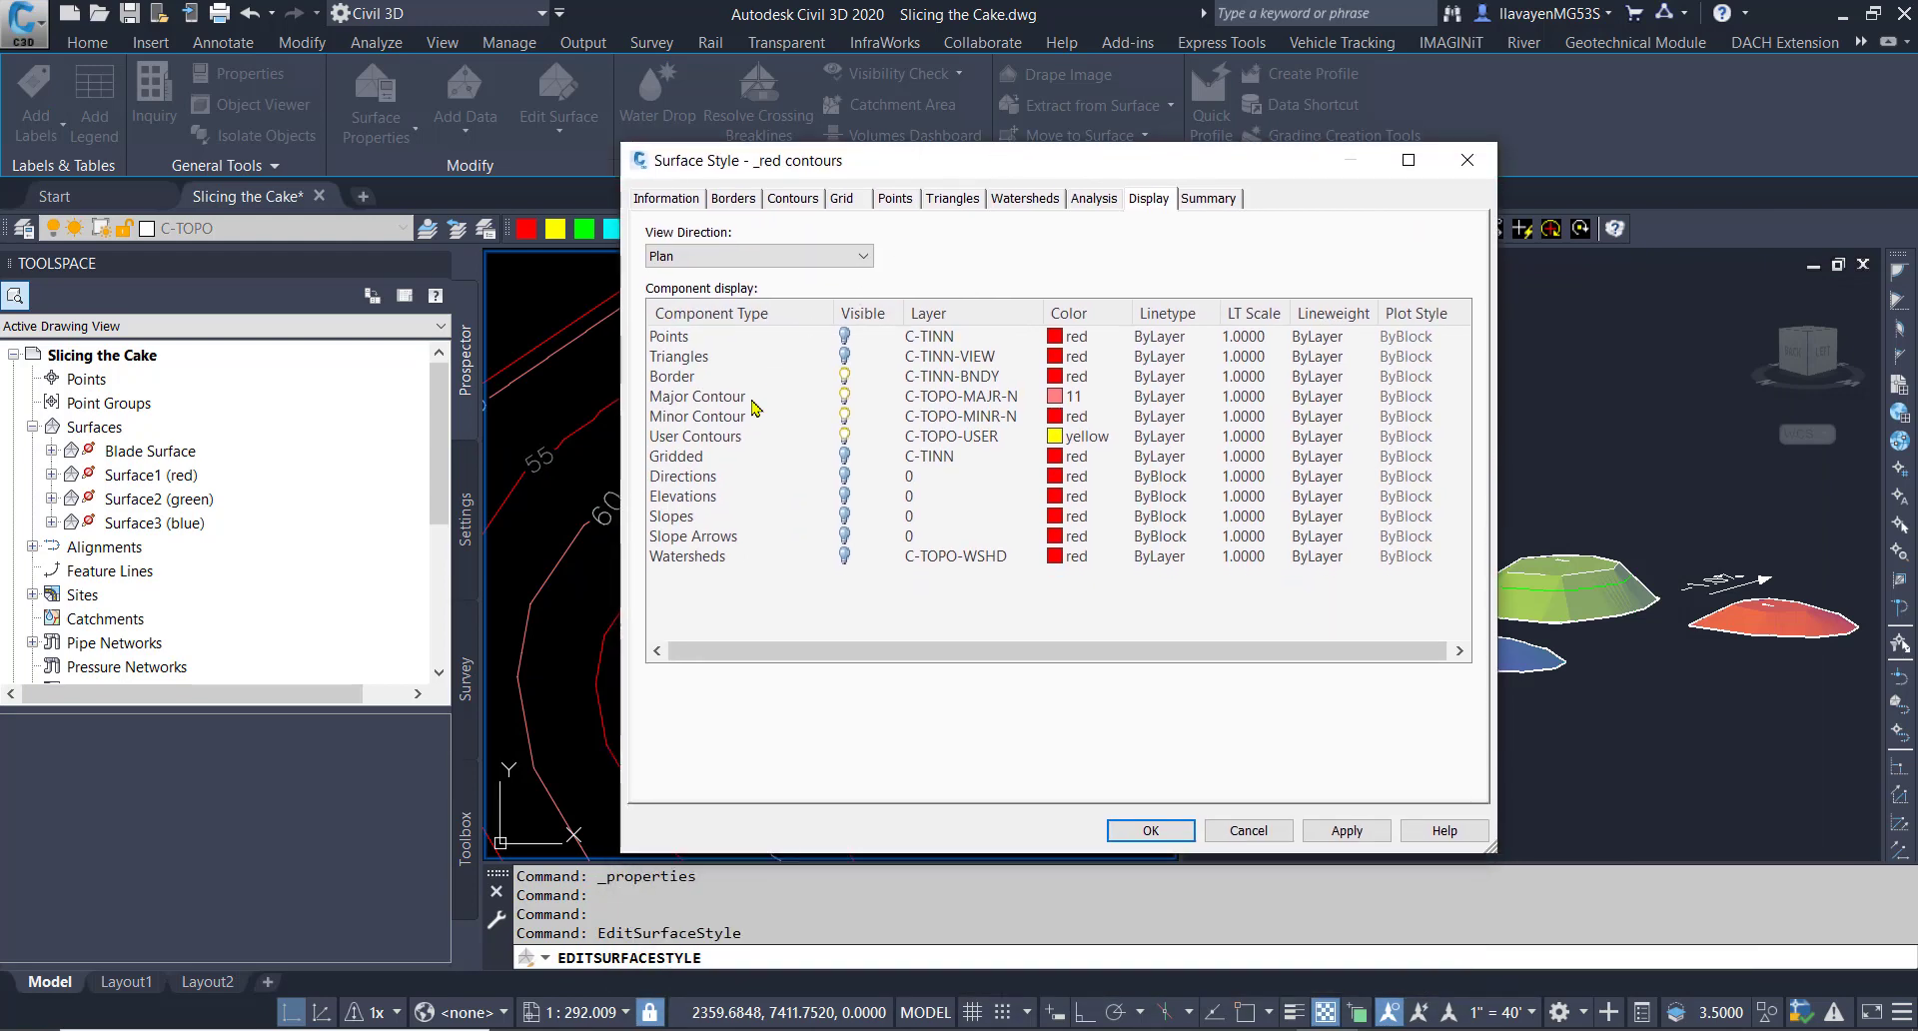
click(707, 440)
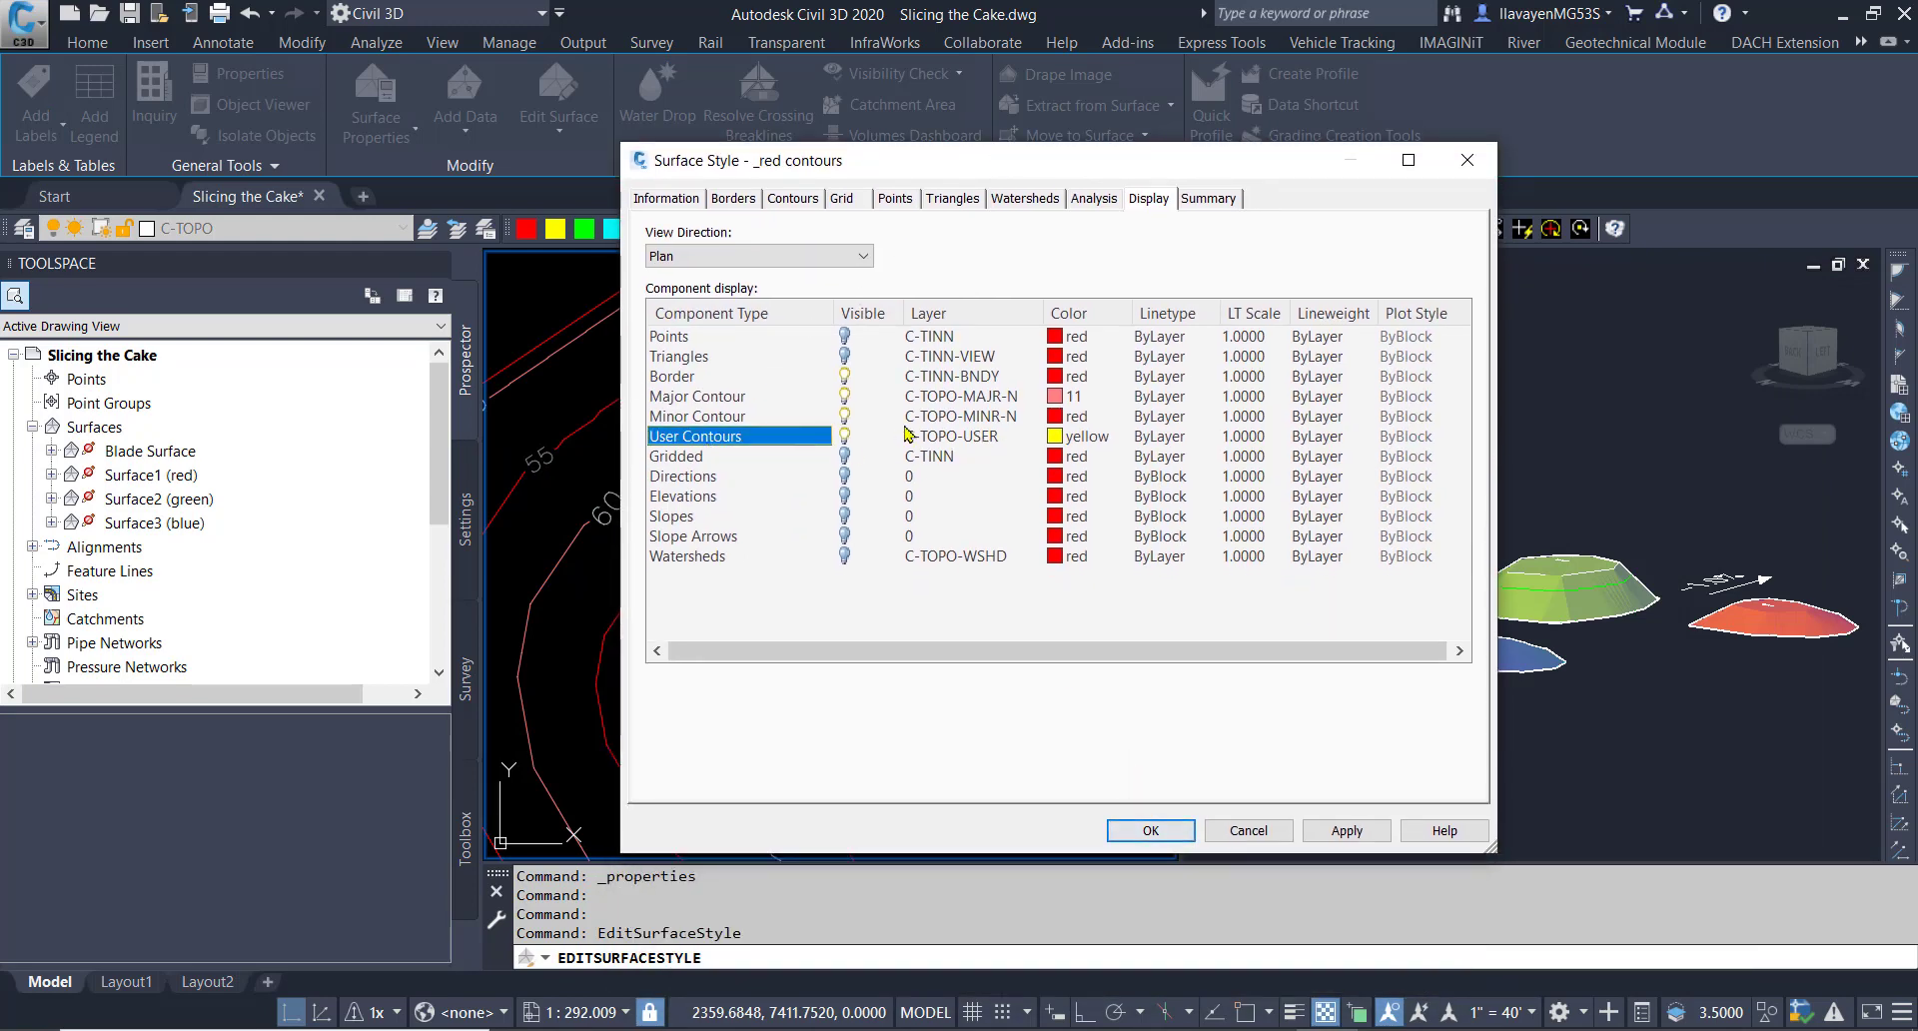
click(1149, 830)
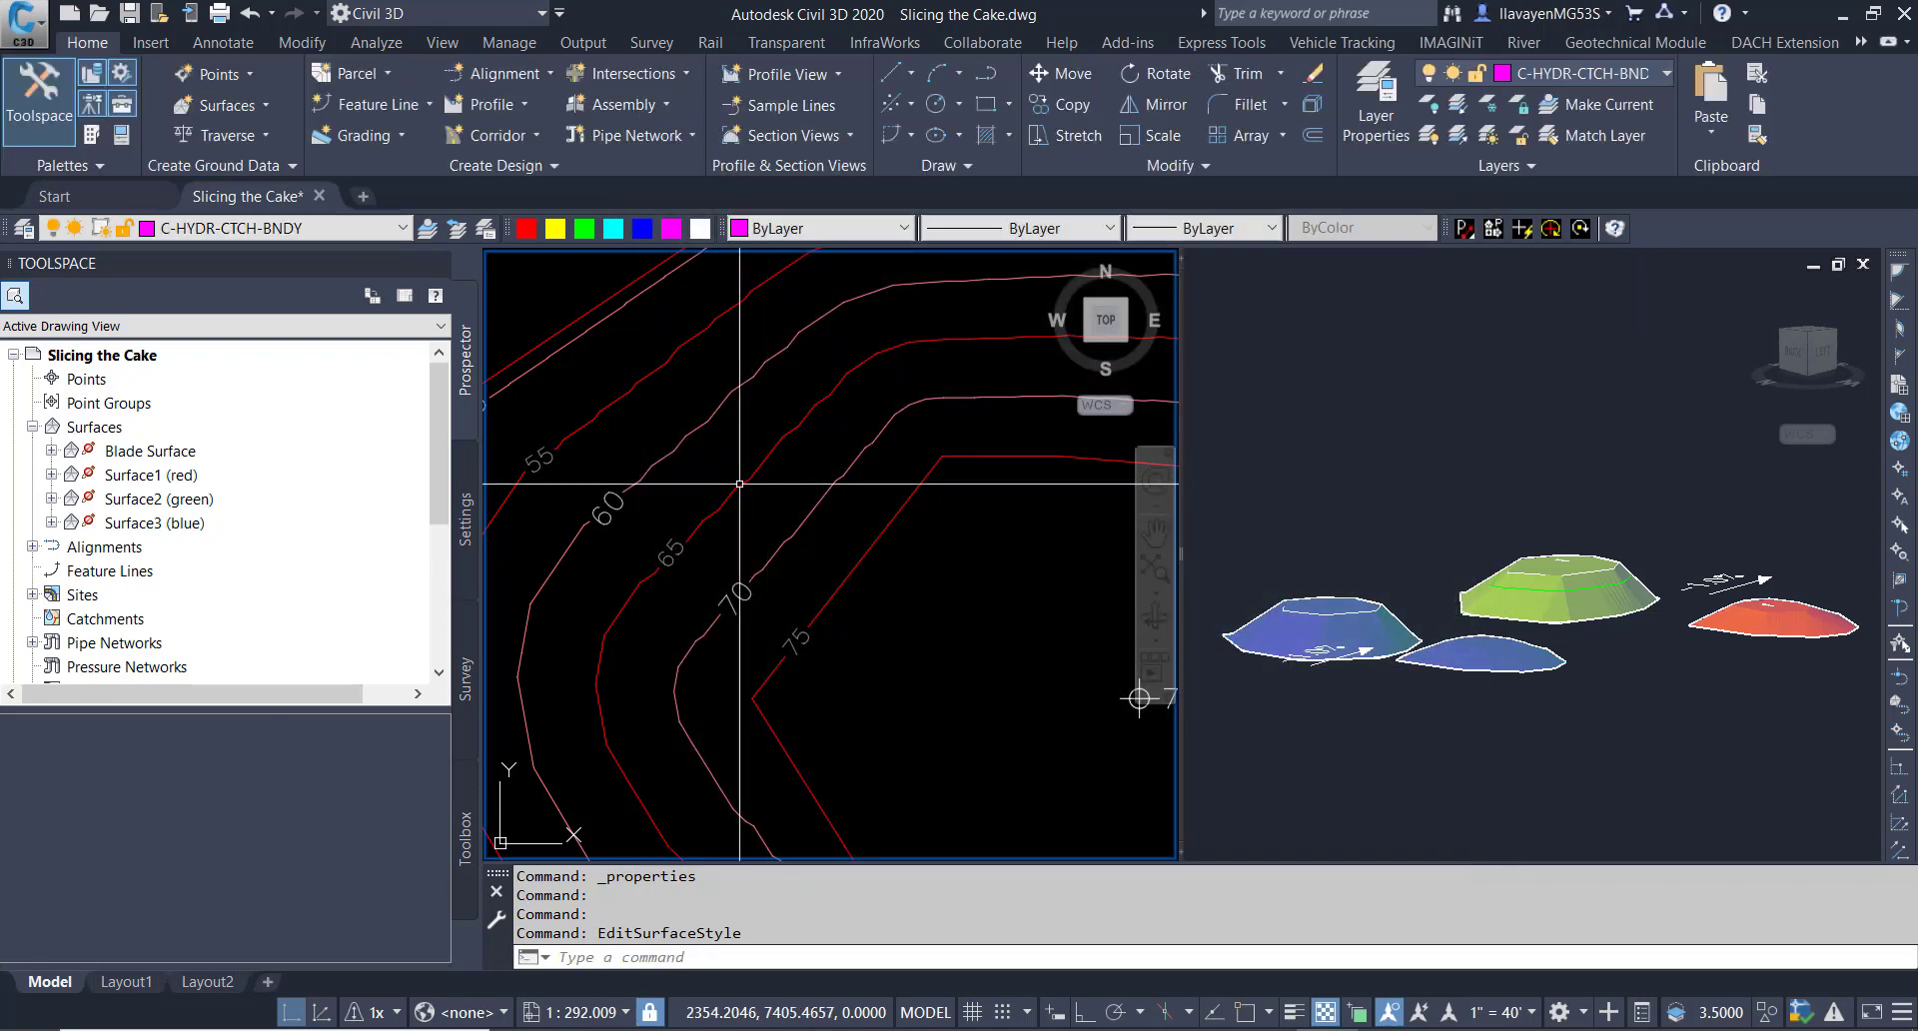
Create a user-defined contours analysis with 1 range in the properties of Surface1 (red).
click(734, 490)
right_click(817, 433)
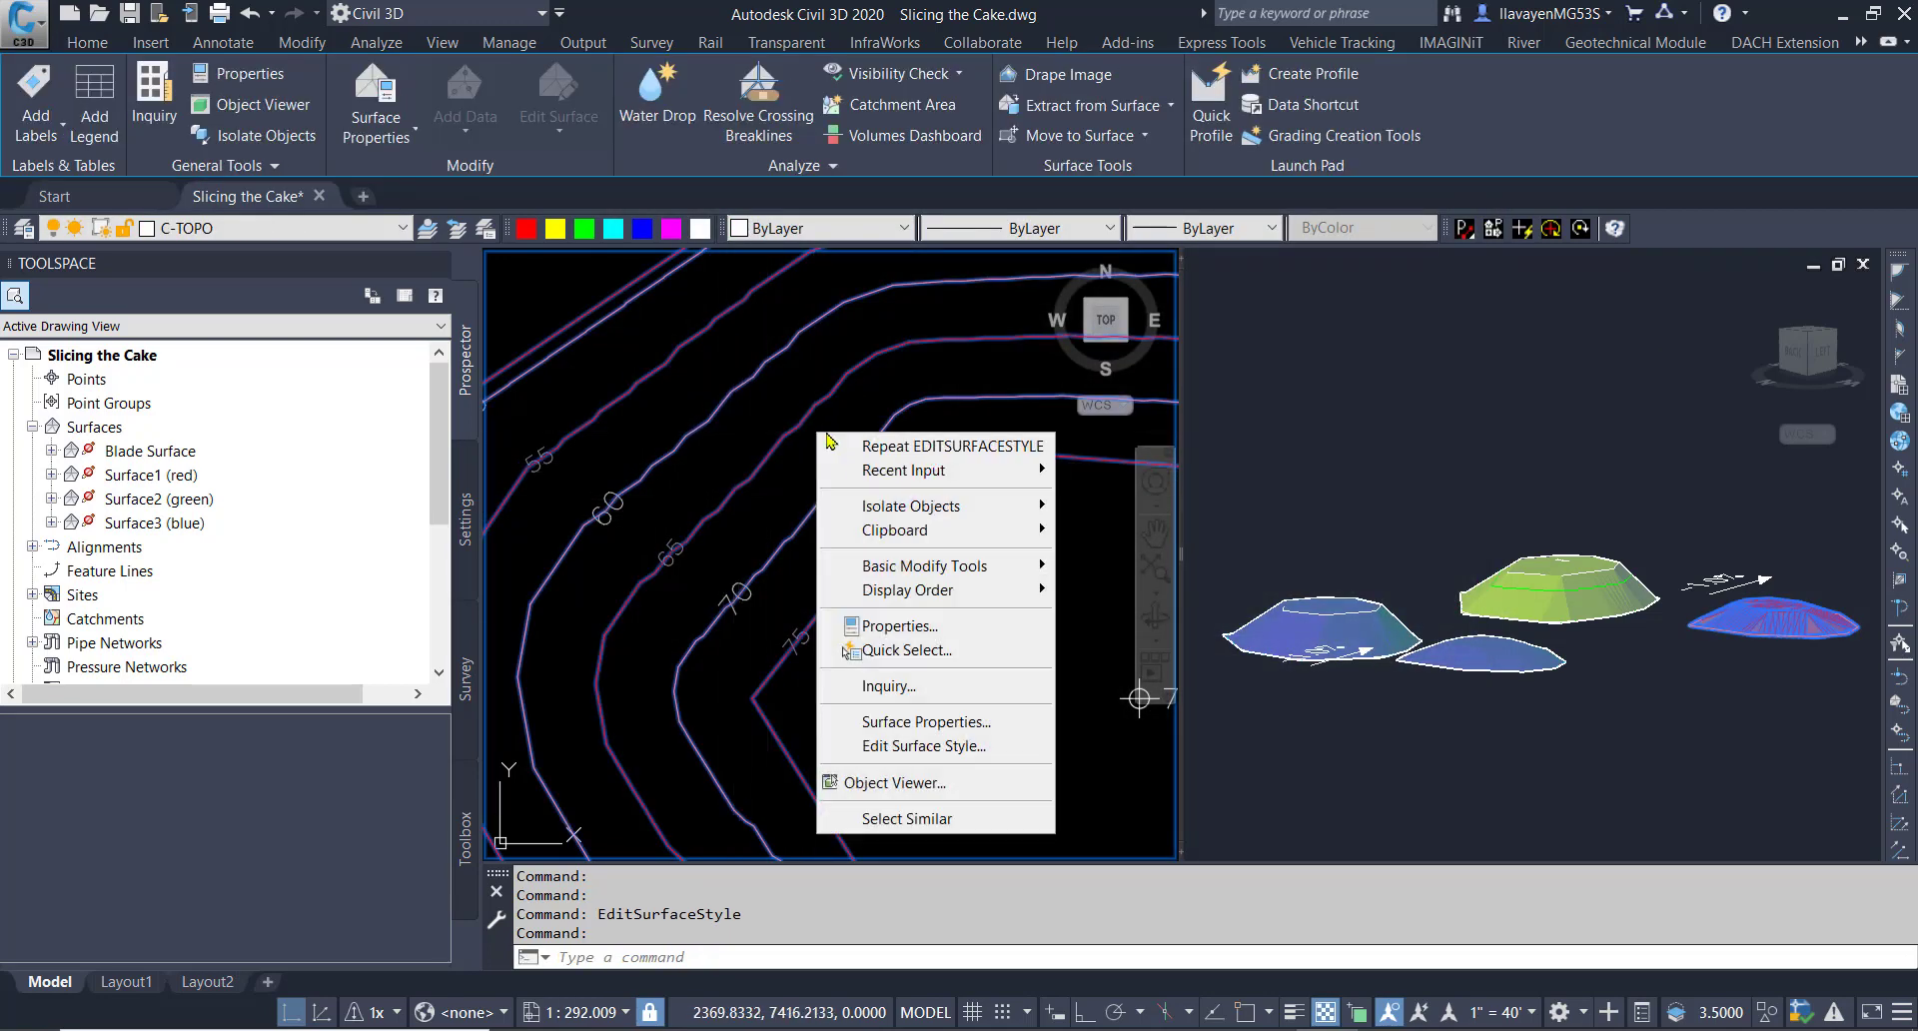
click(984, 721)
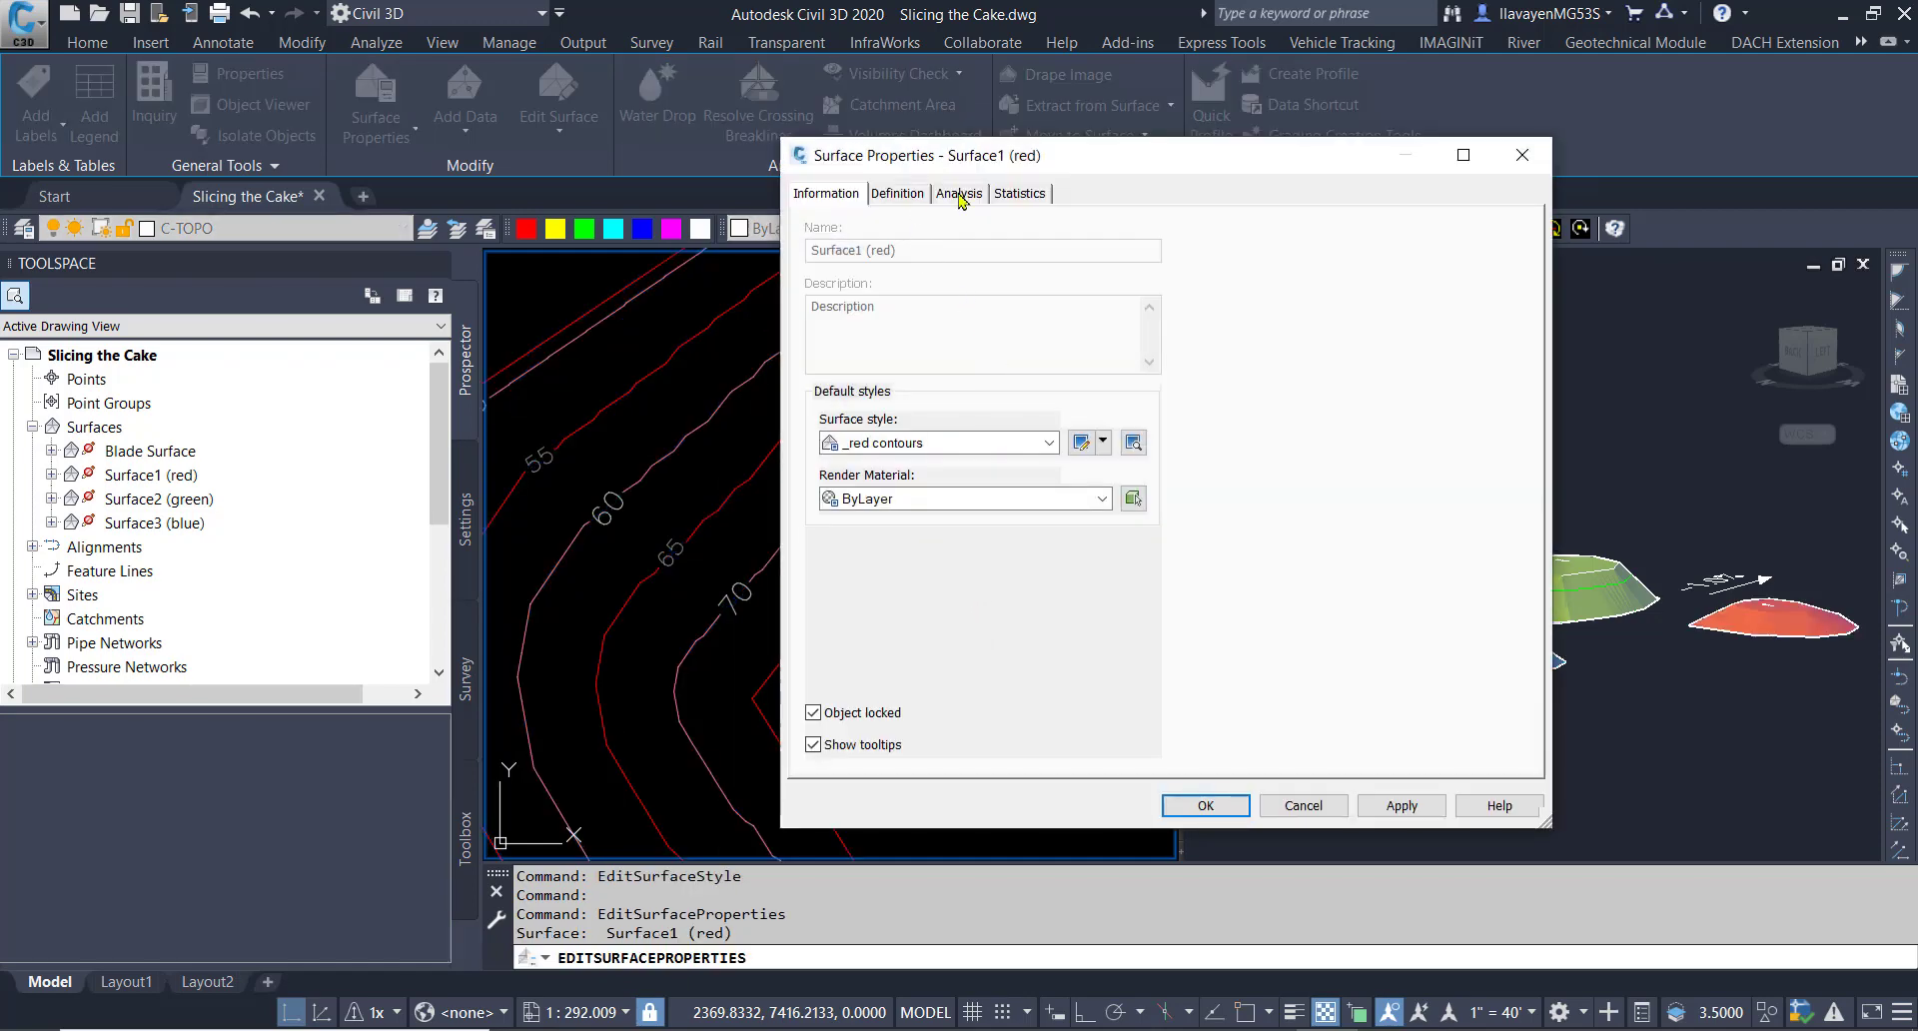
click(959, 194)
click(920, 251)
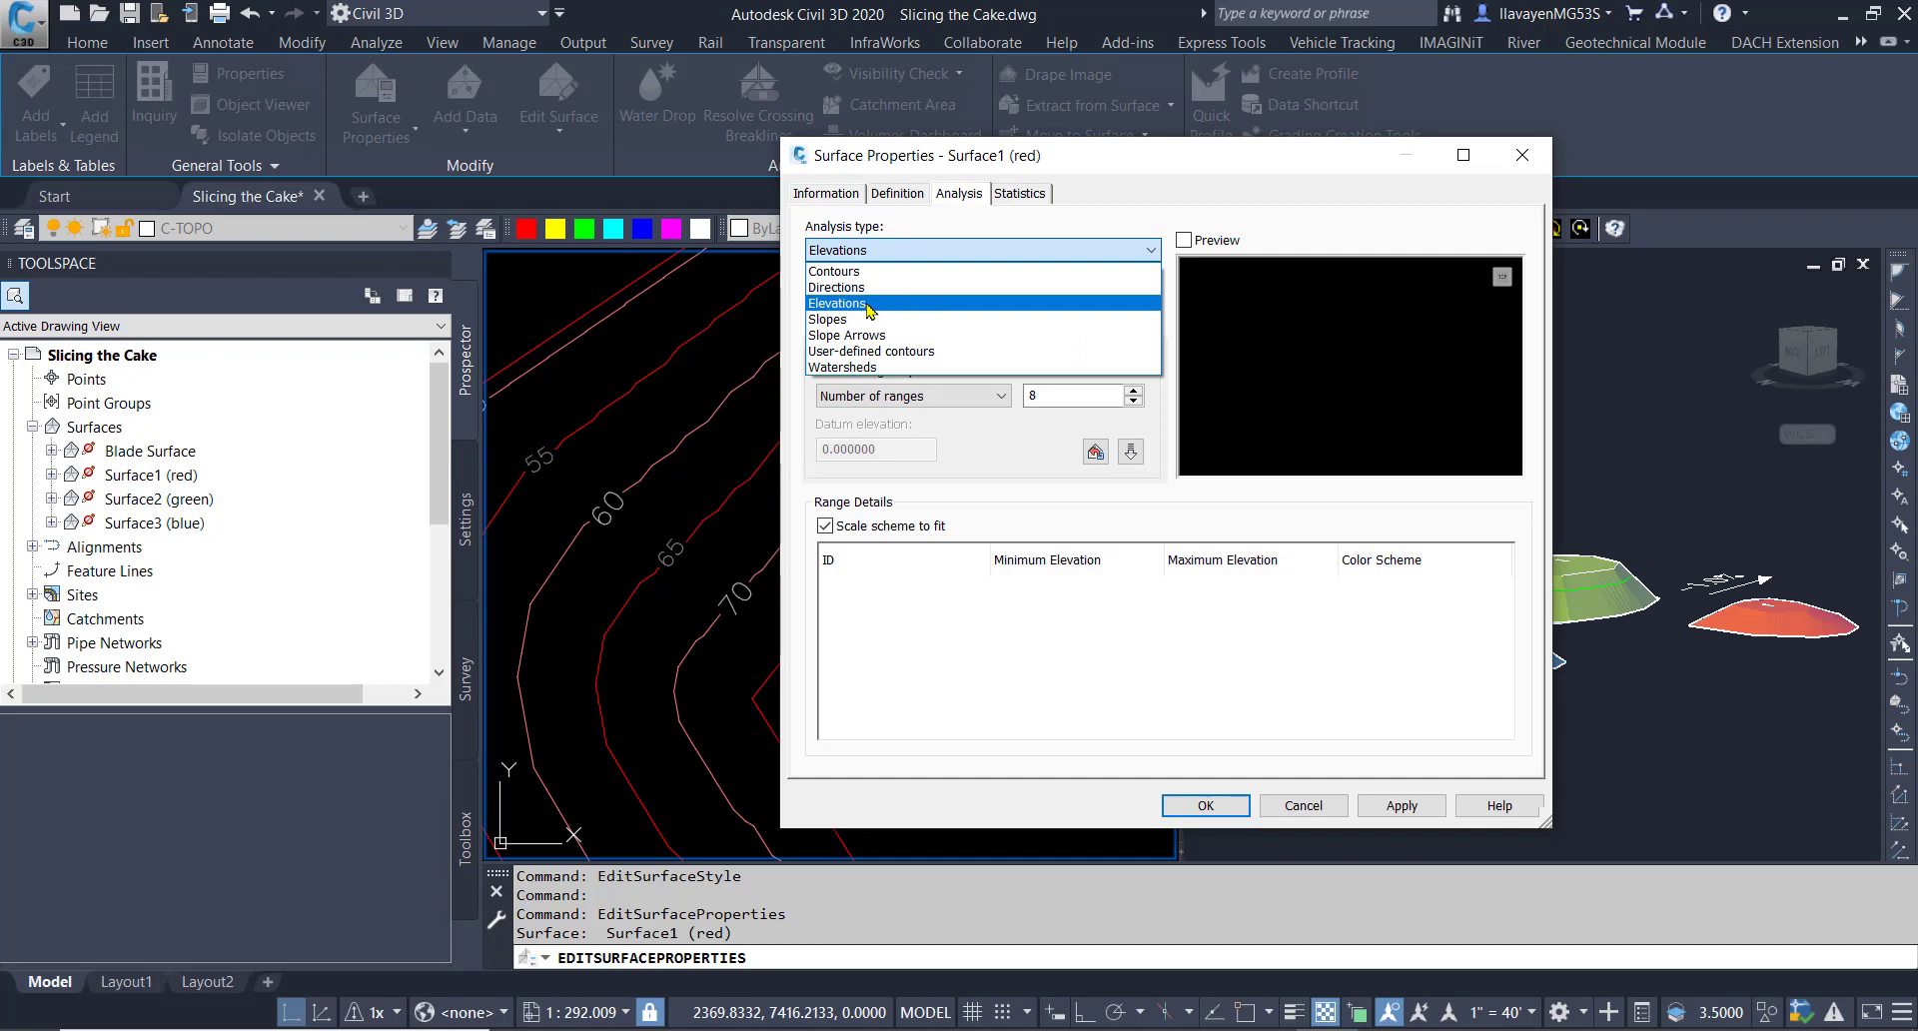
click(871, 350)
click(890, 419)
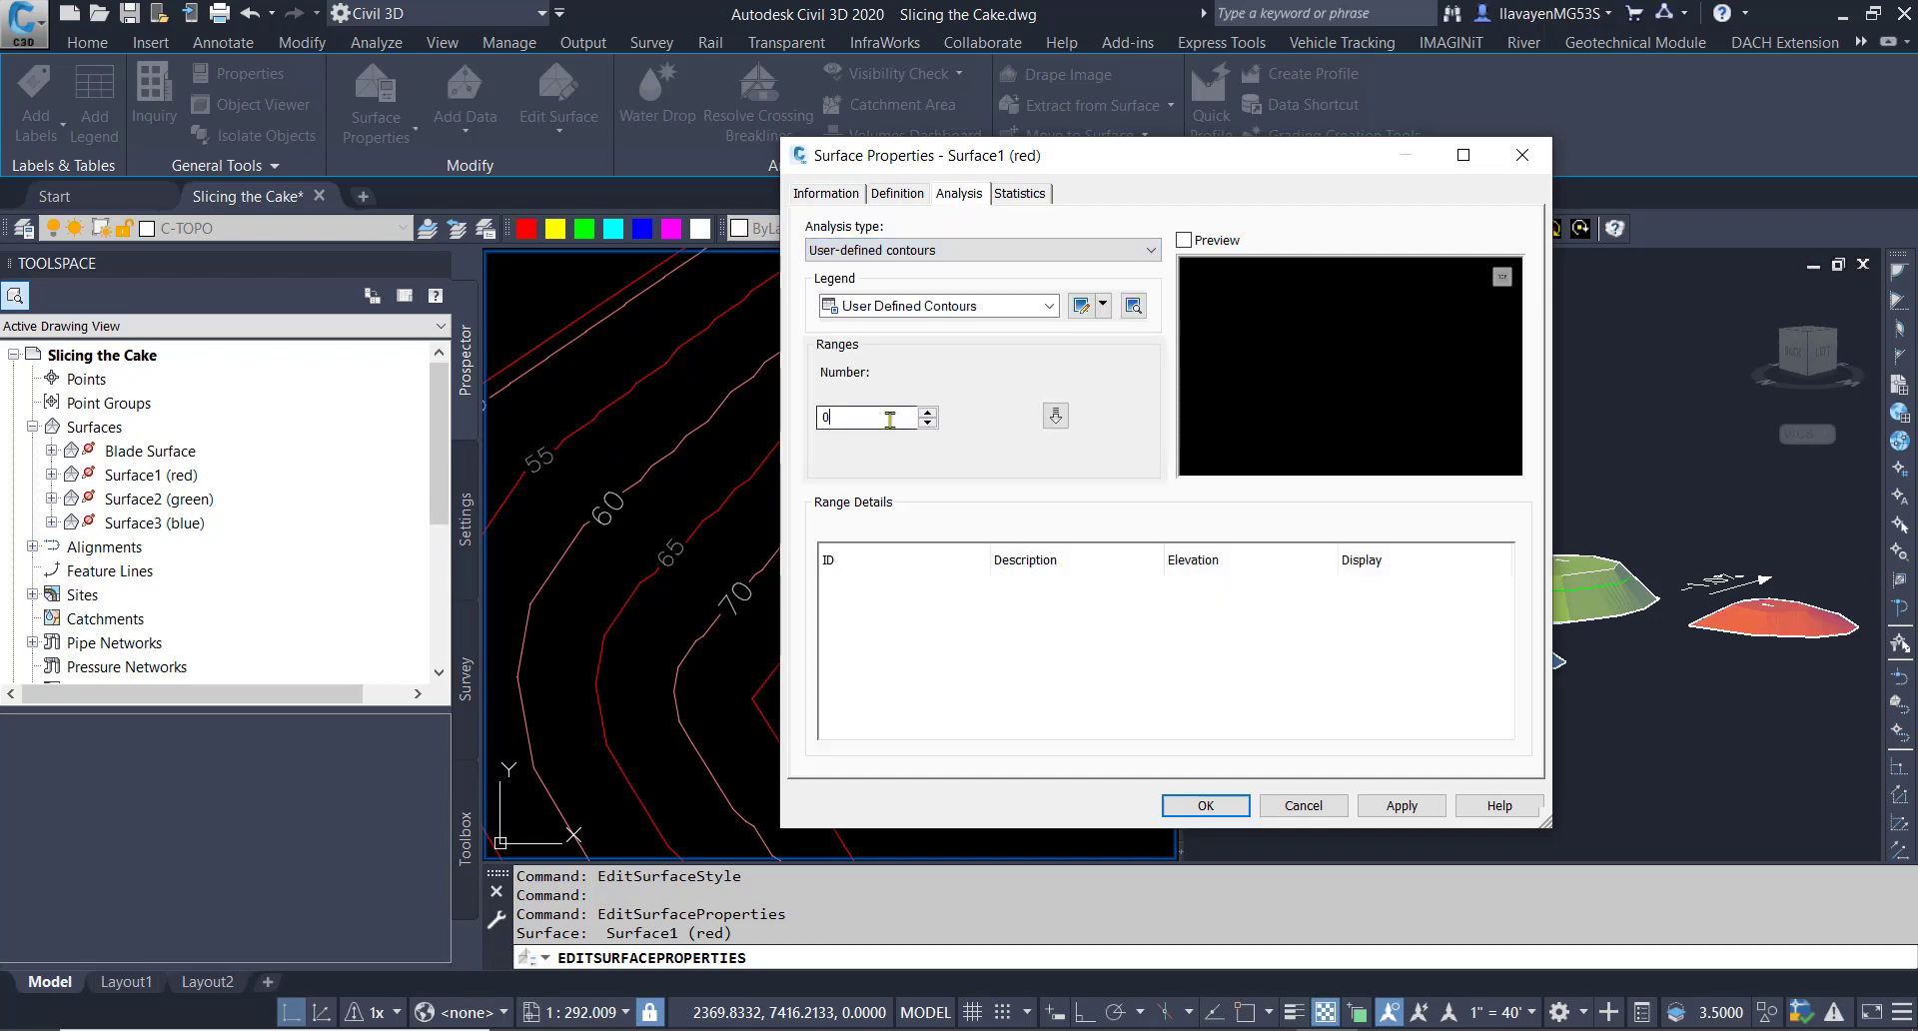
double_click(832, 425)
click(1056, 416)
Set the user-defined contour's elevation to 60.25 and apply it to the red surface.
click(1200, 597)
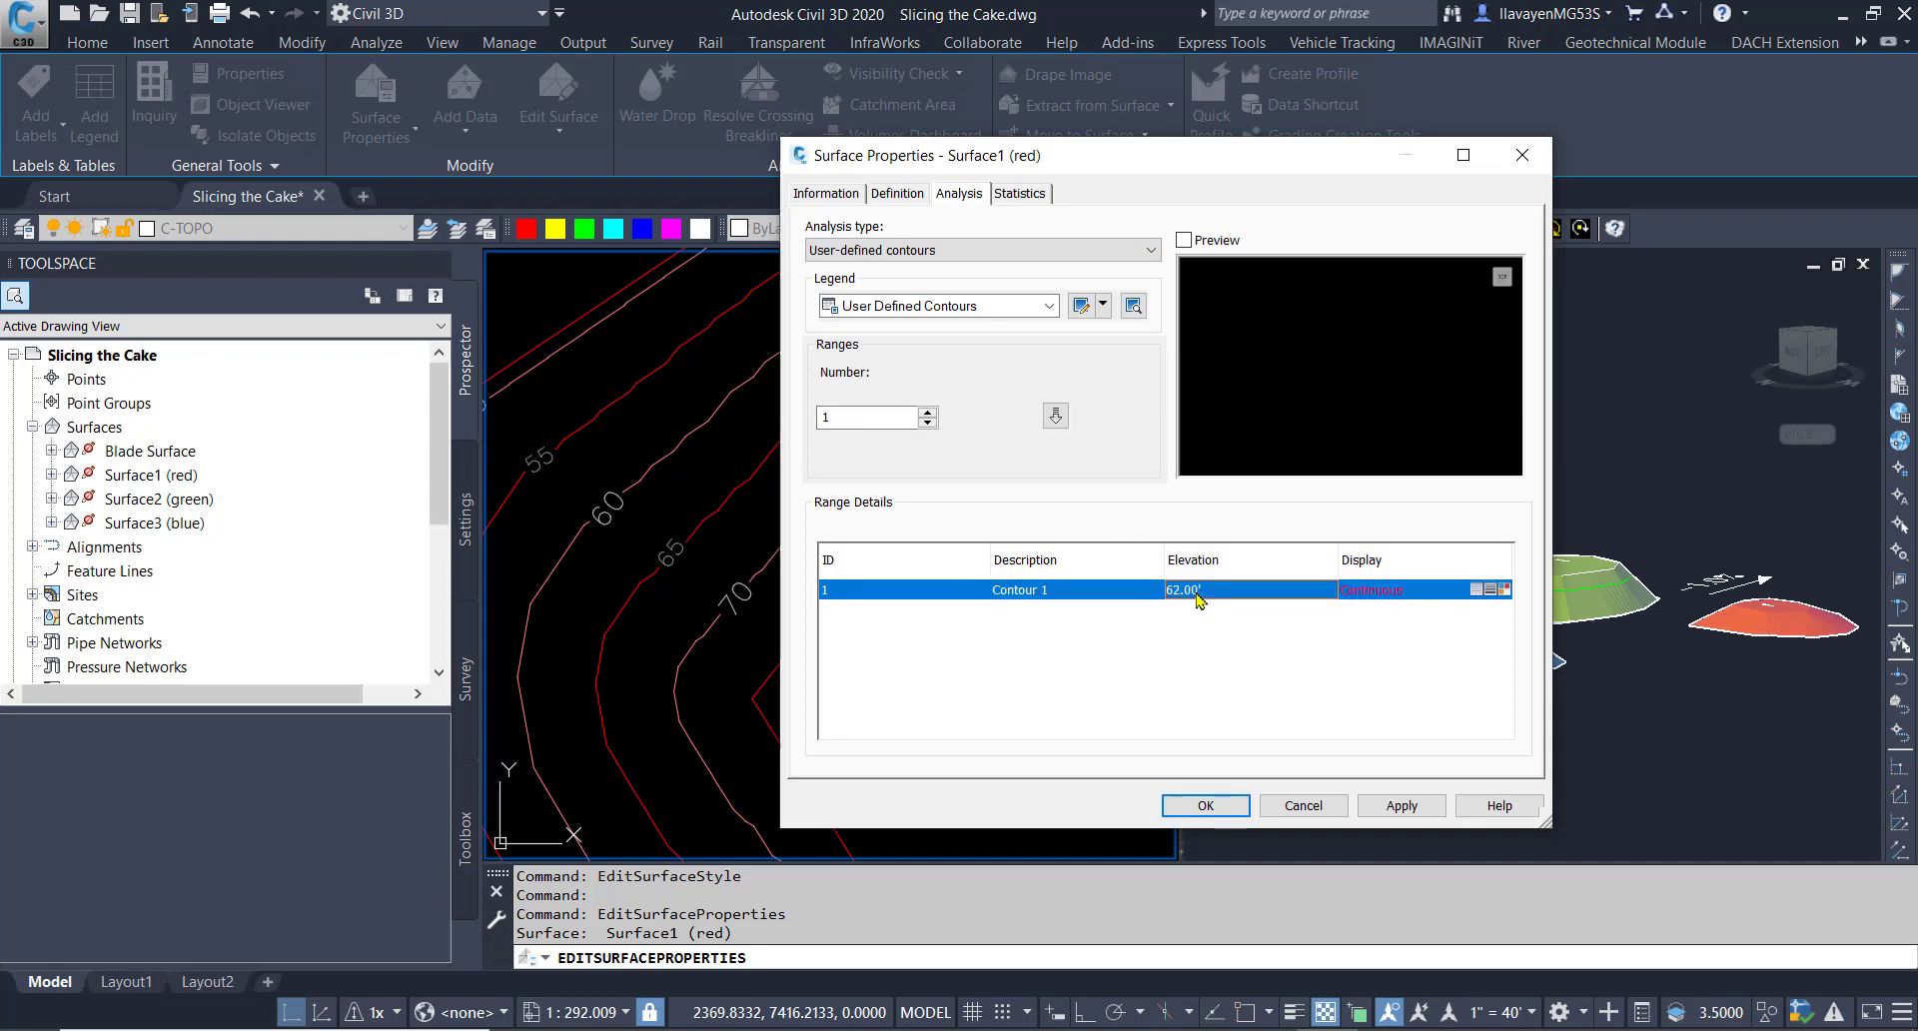
click(1200, 598)
text(6)
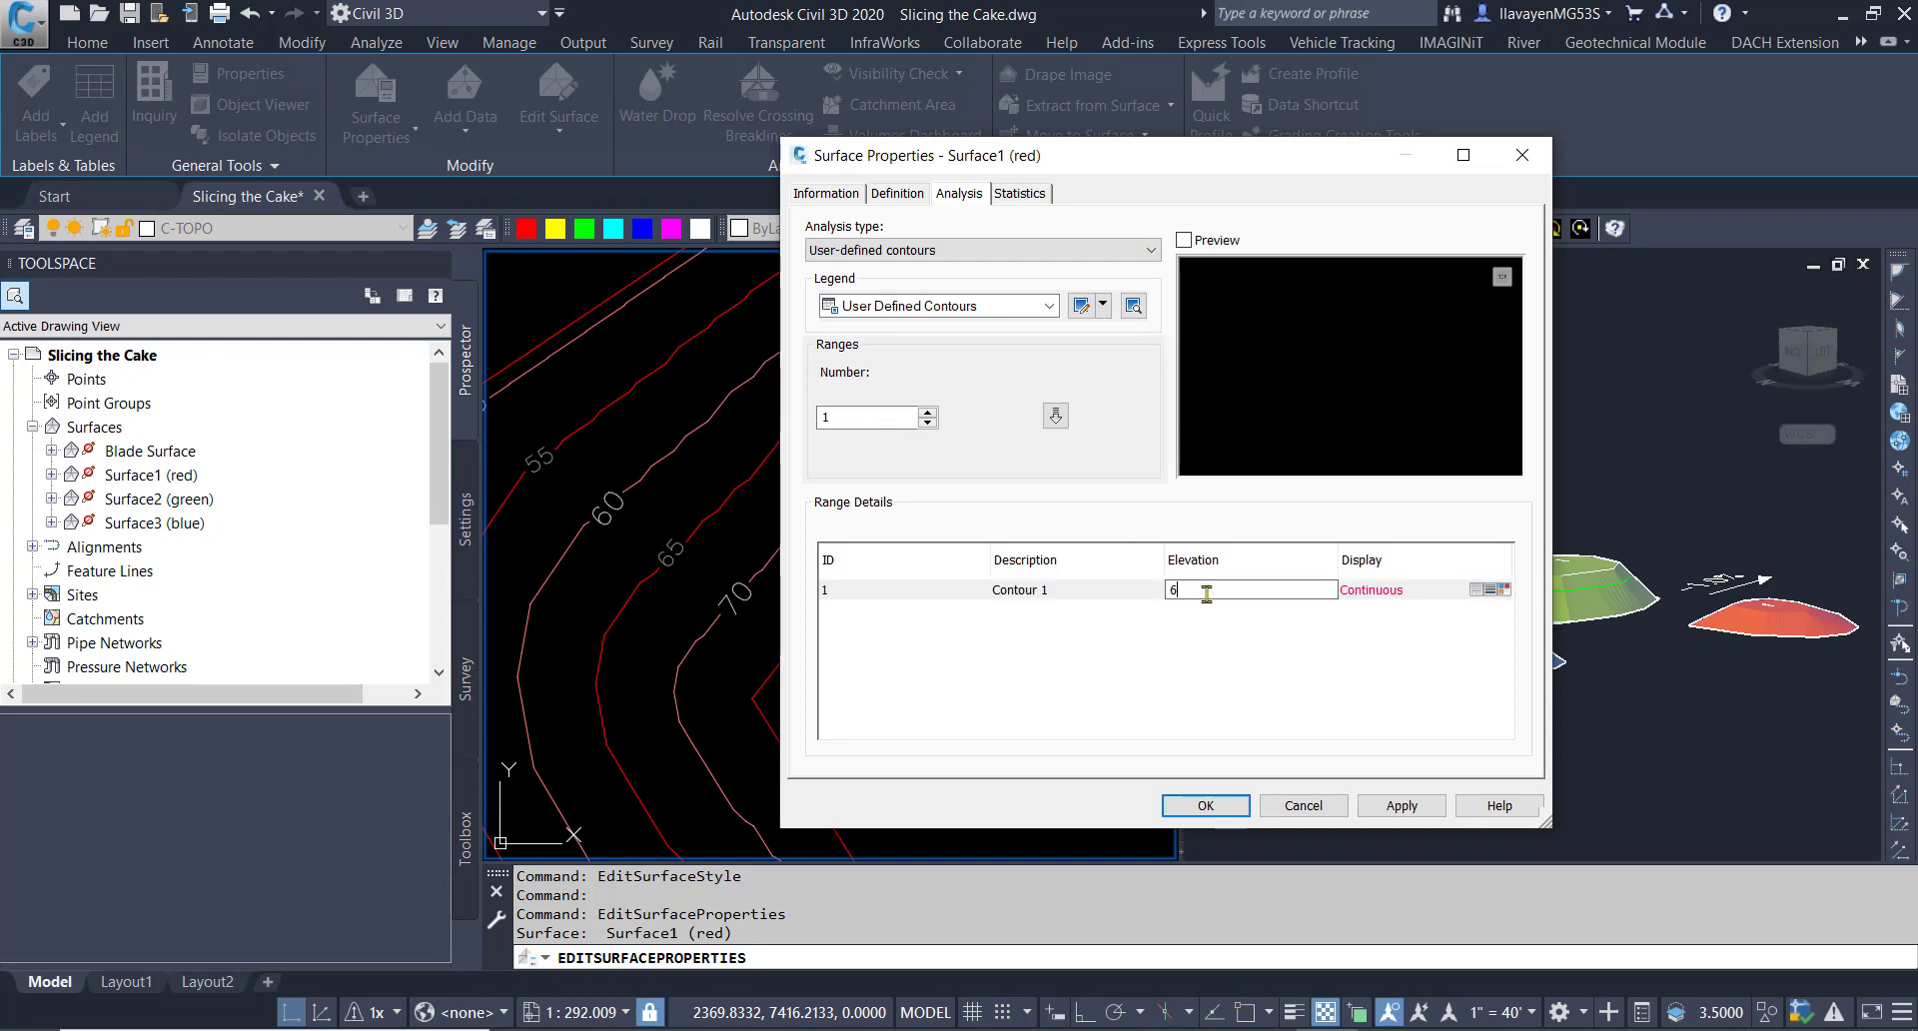
text(0.25)
click(1221, 807)
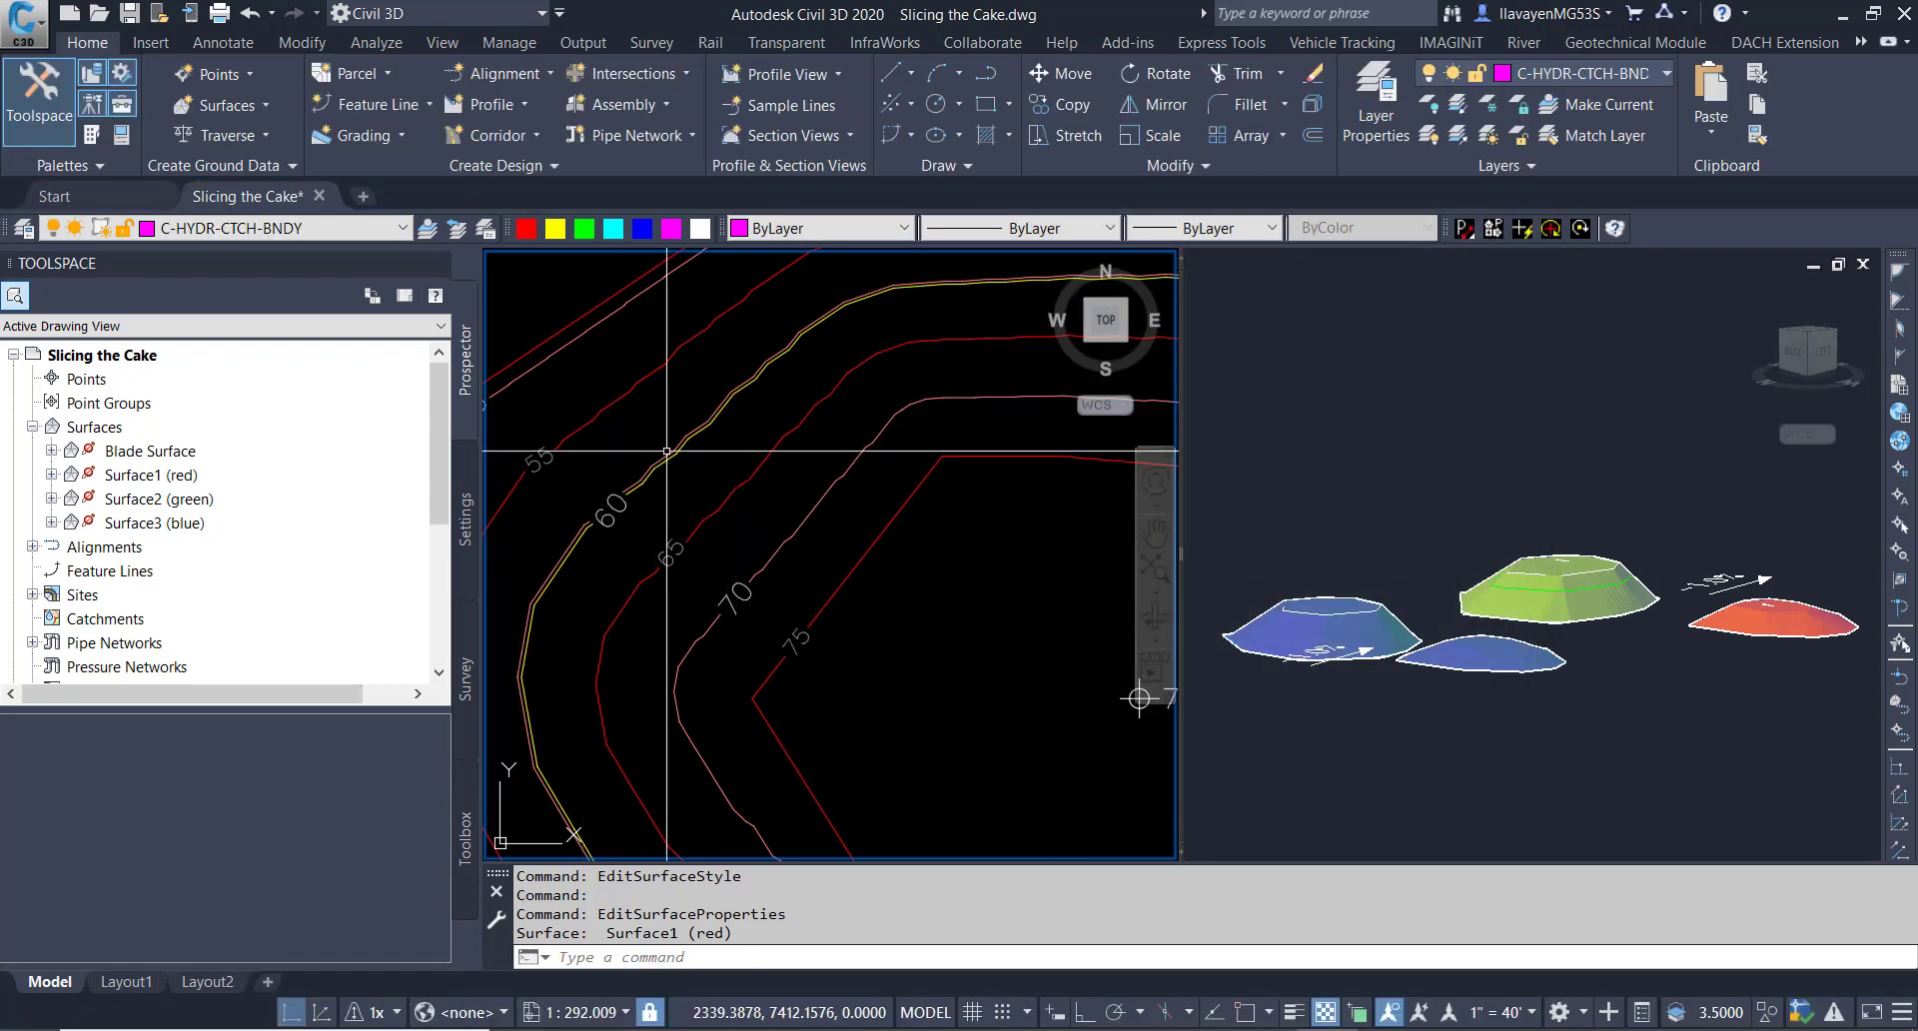
Extract only the user contours from Surface1 (red) as objects.
click(677, 450)
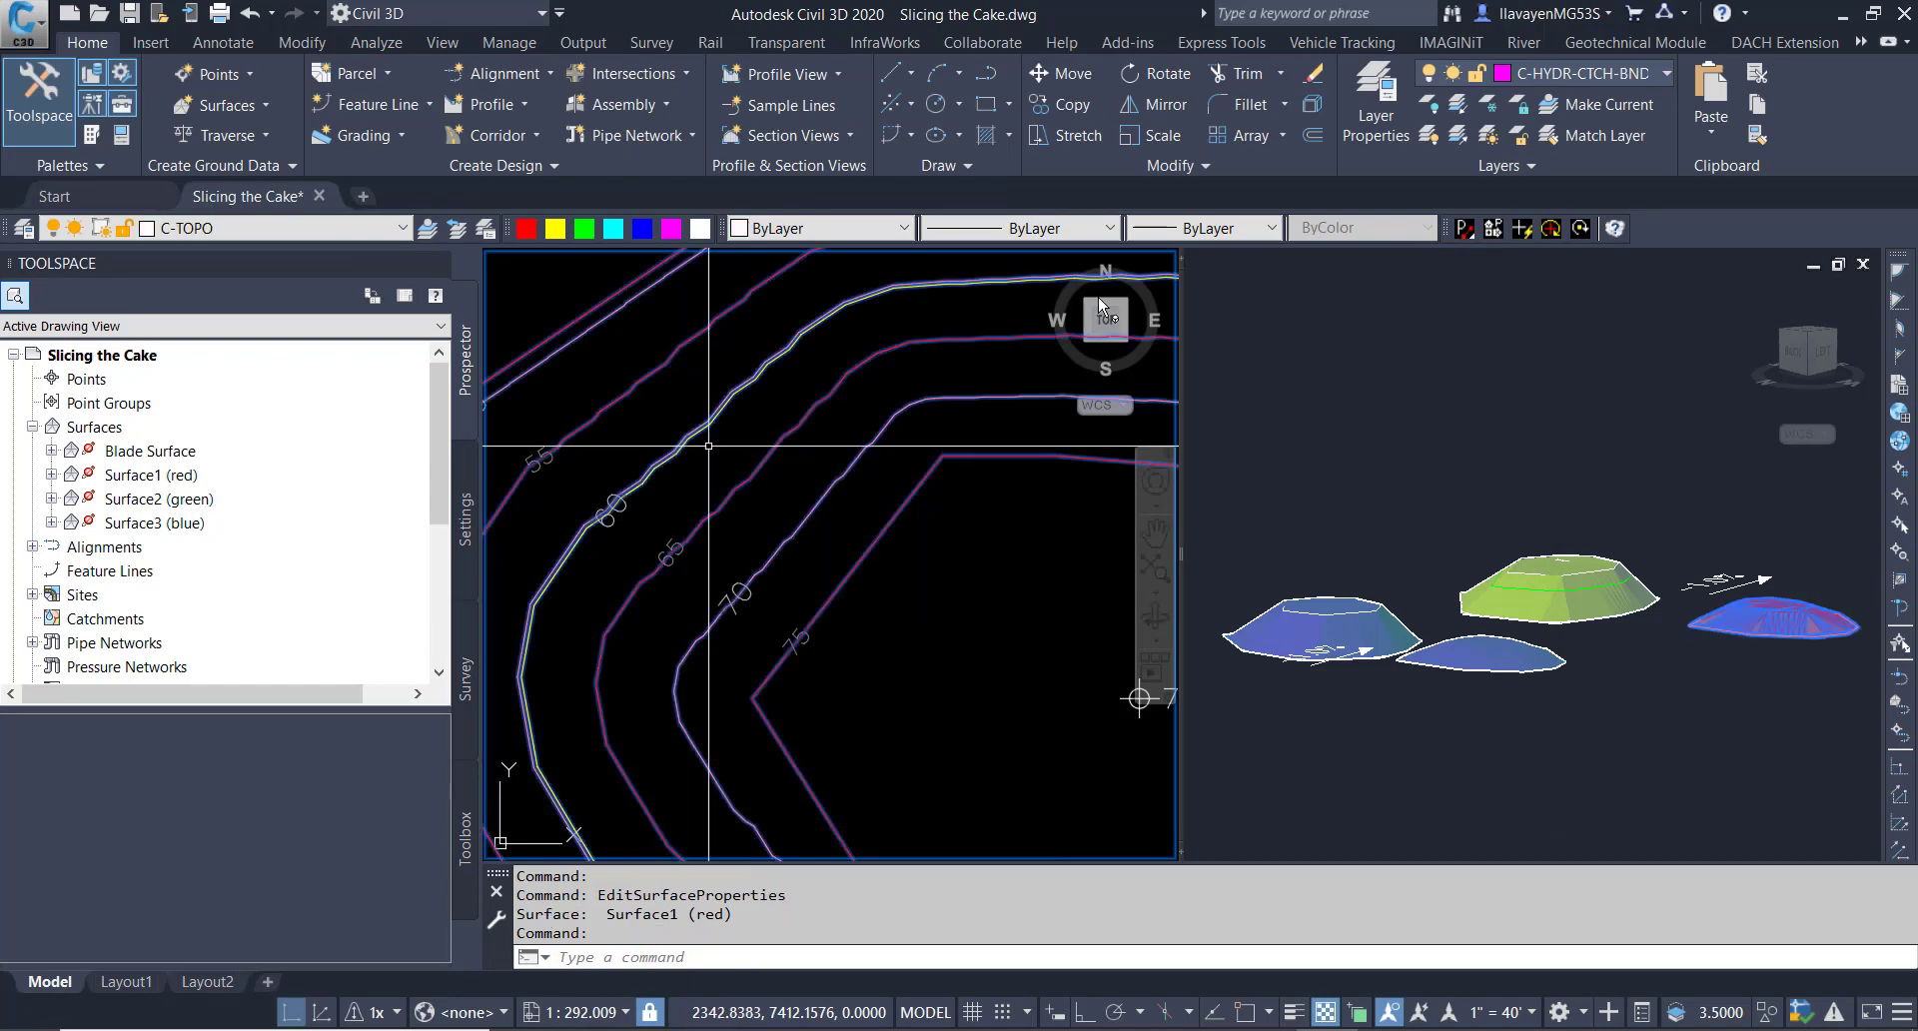
click(1144, 114)
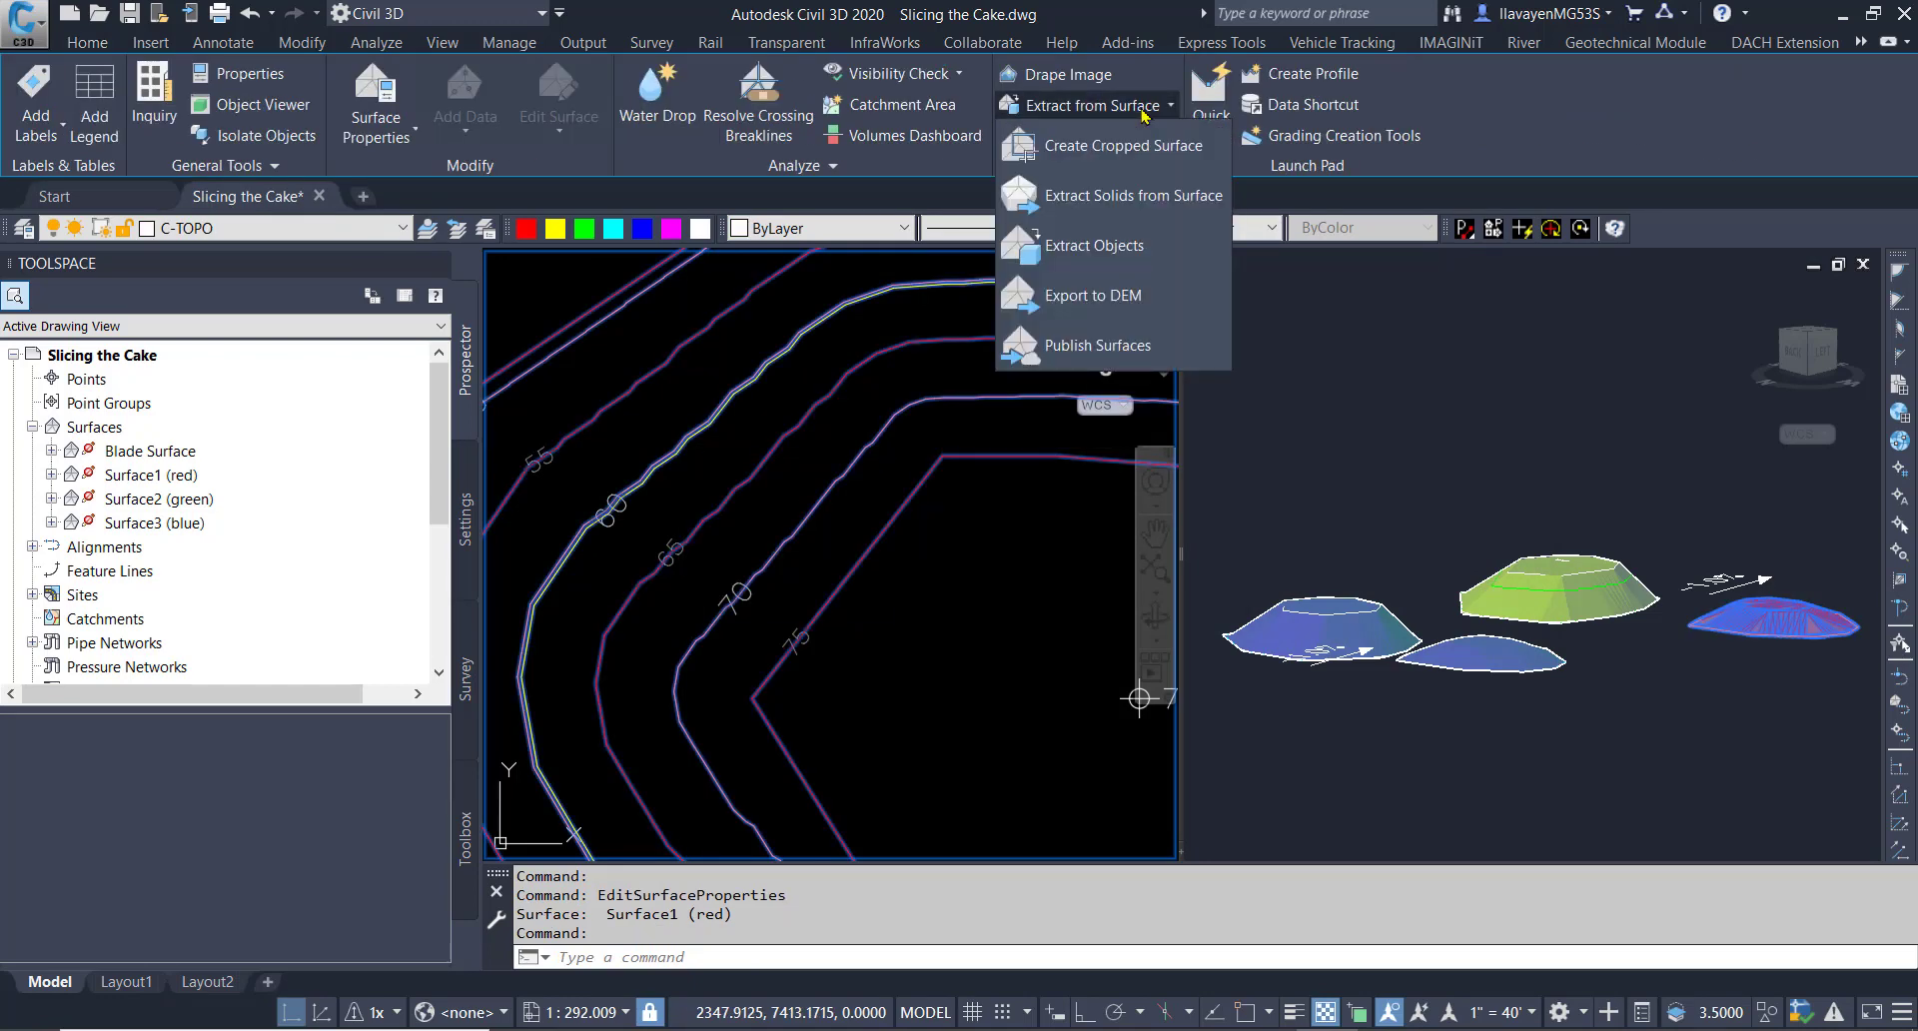
click(1099, 247)
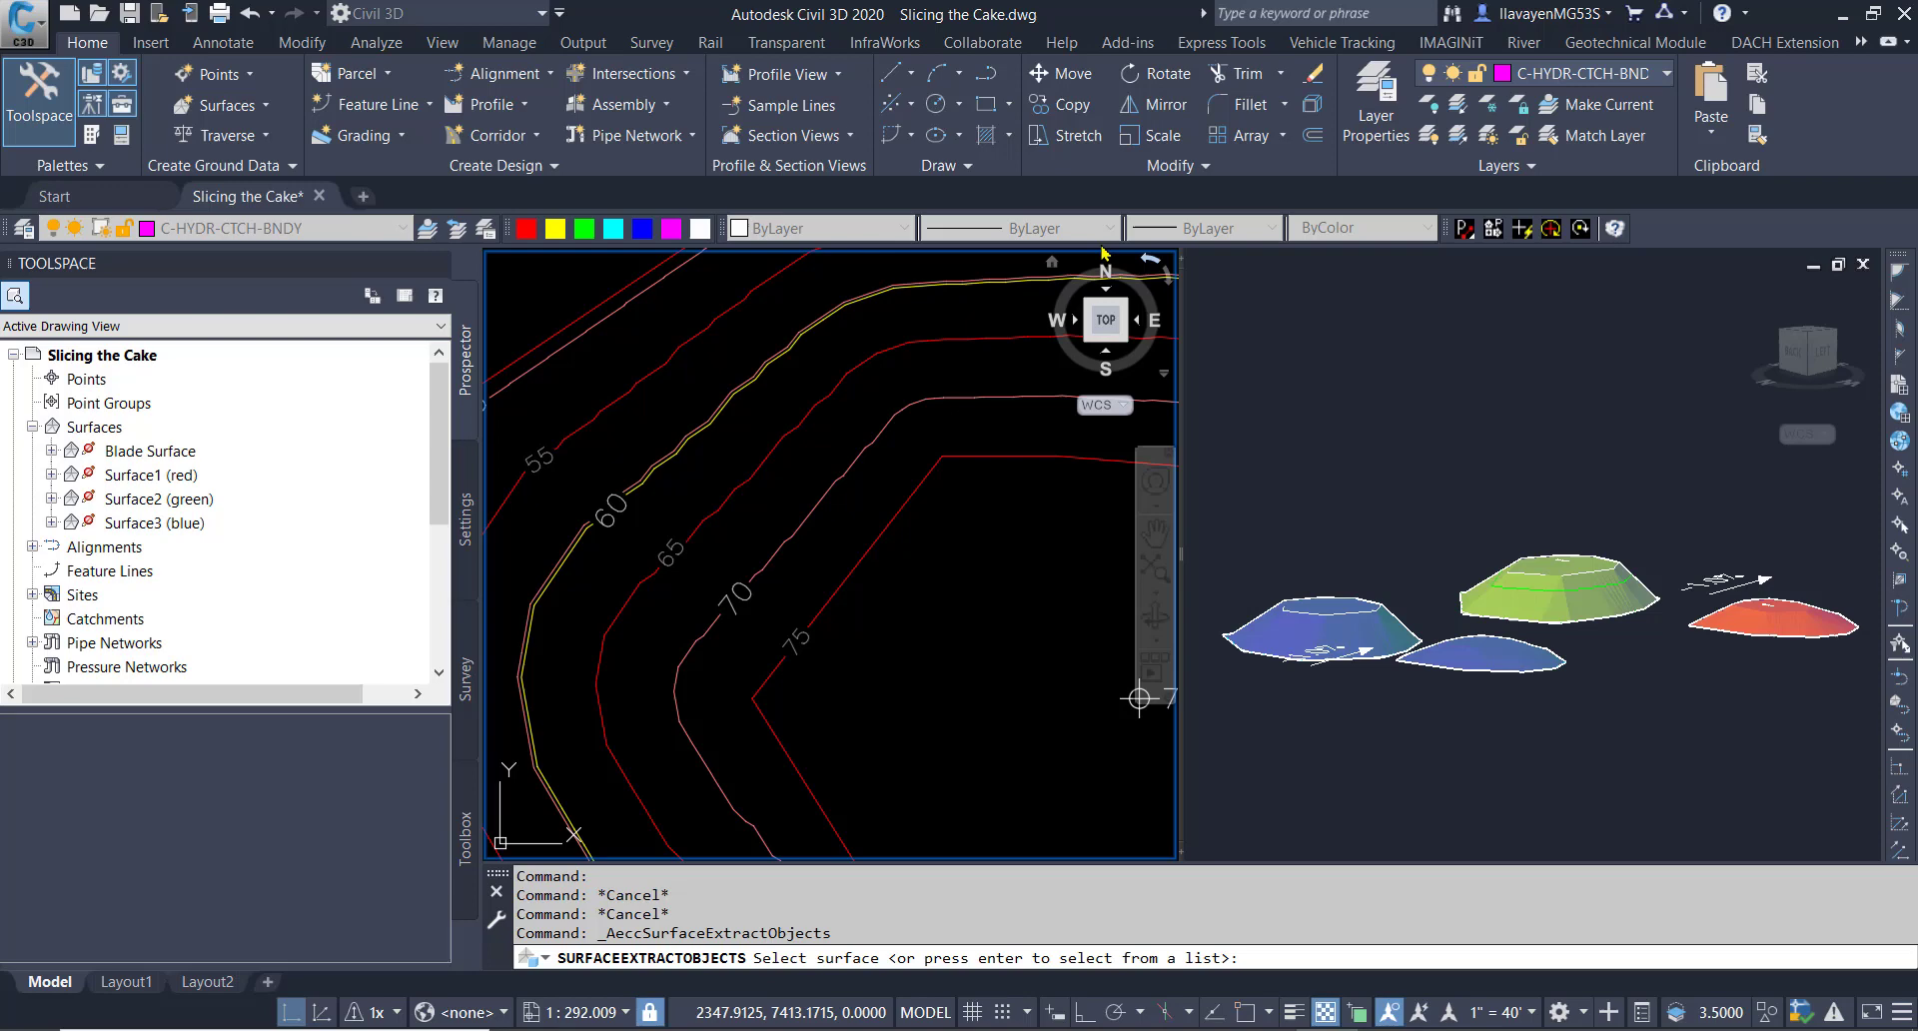
click(590, 317)
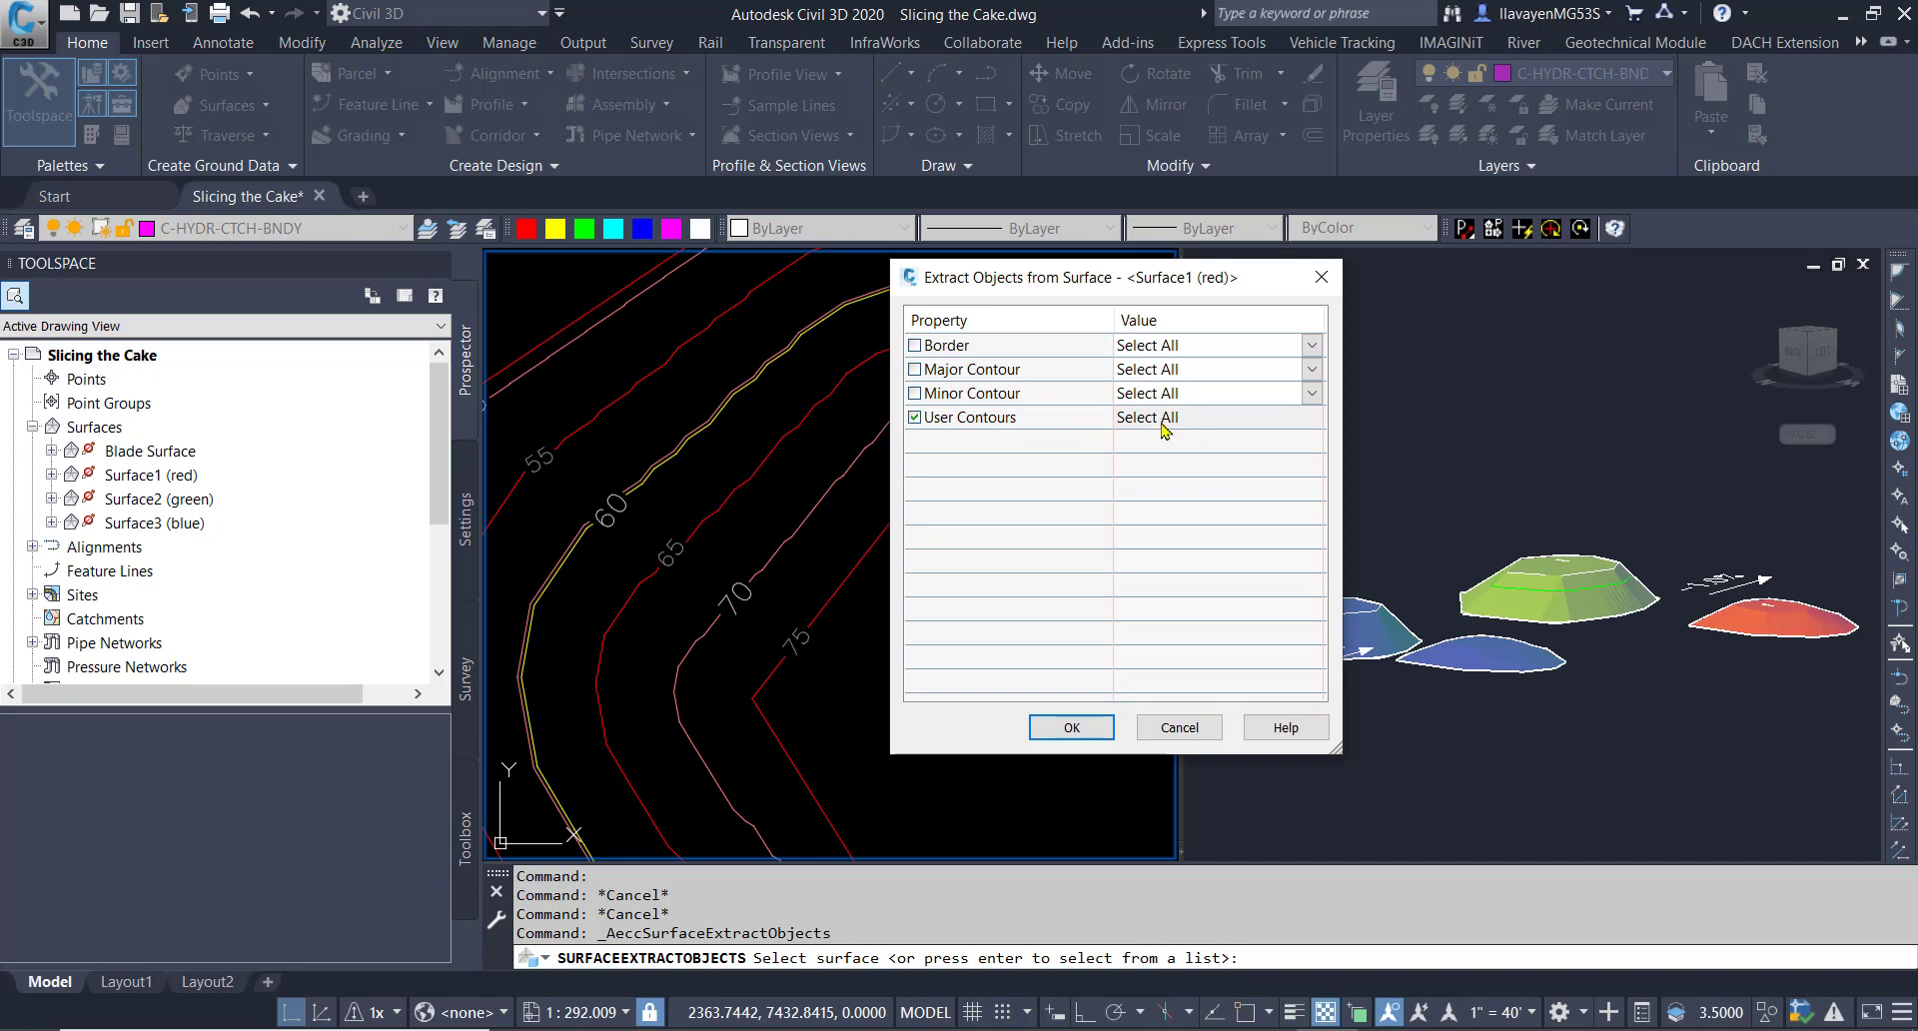
click(1075, 728)
Inspect the properties of the polyline extracted from the red surface, including its elevation.
click(1698, 629)
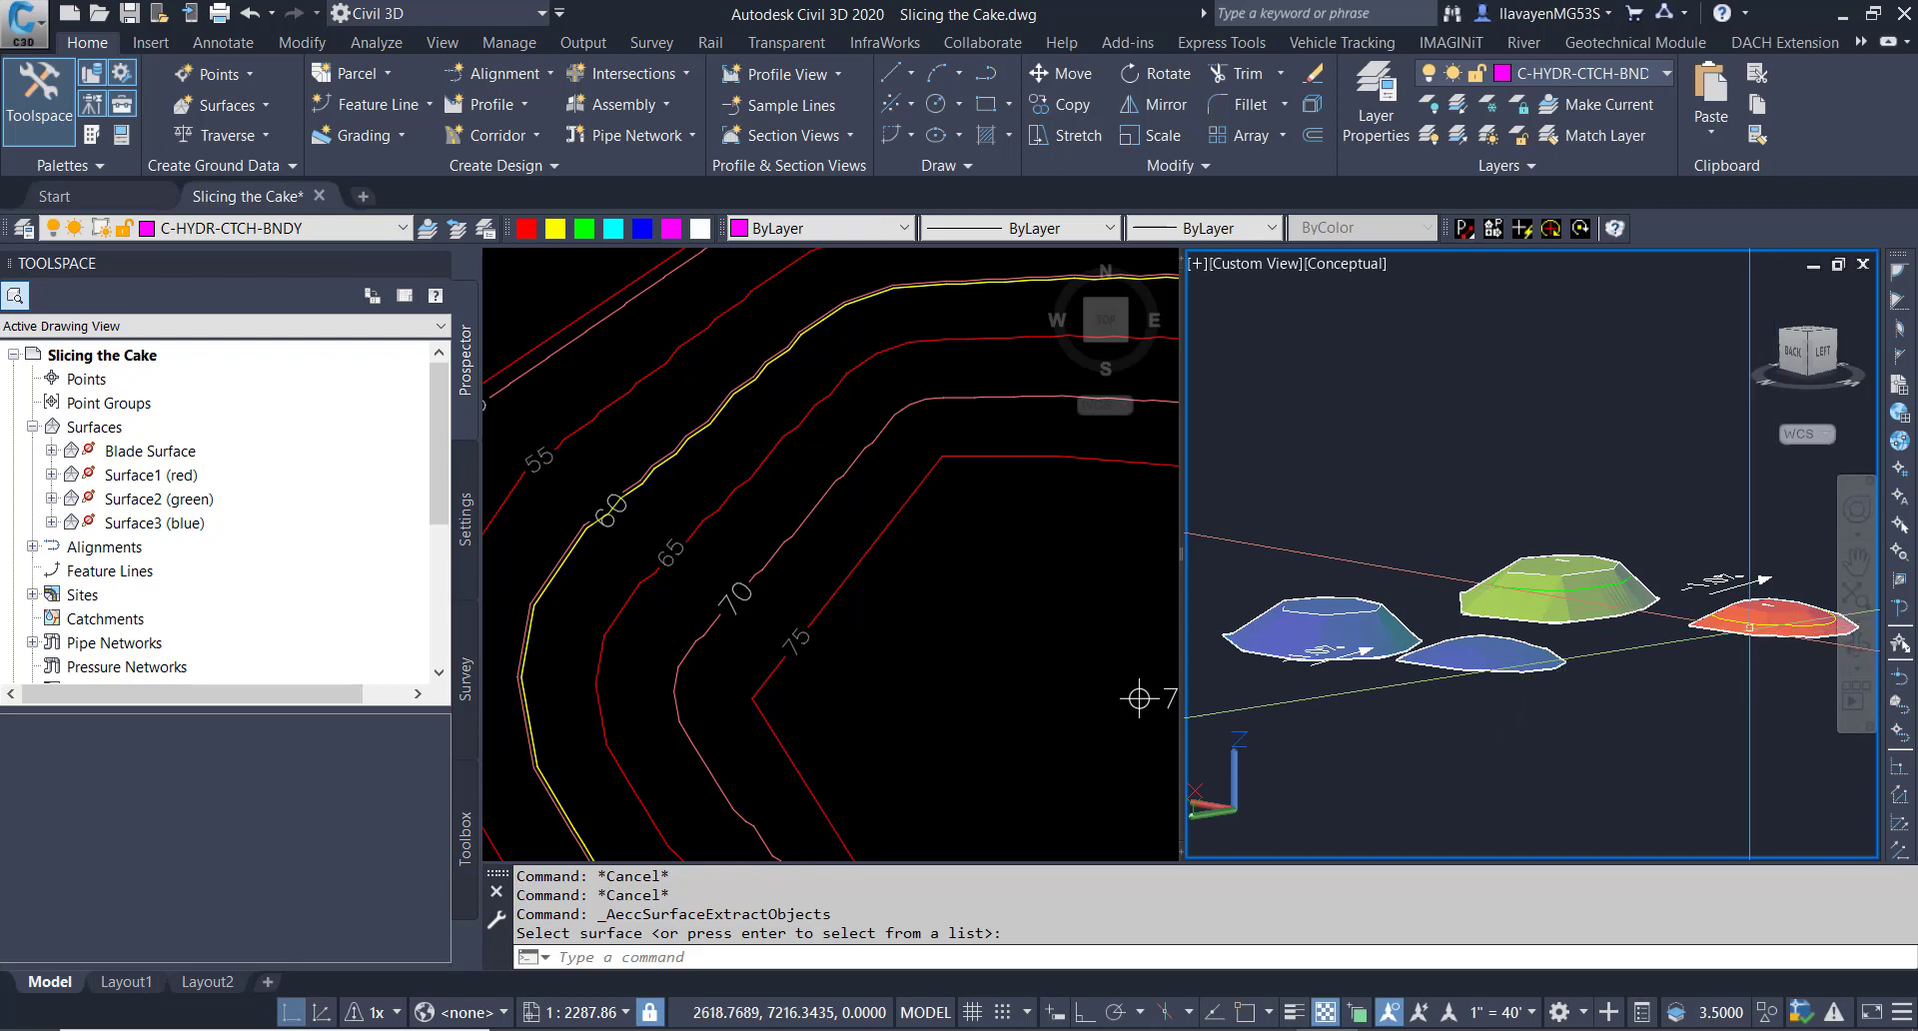
click(704, 440)
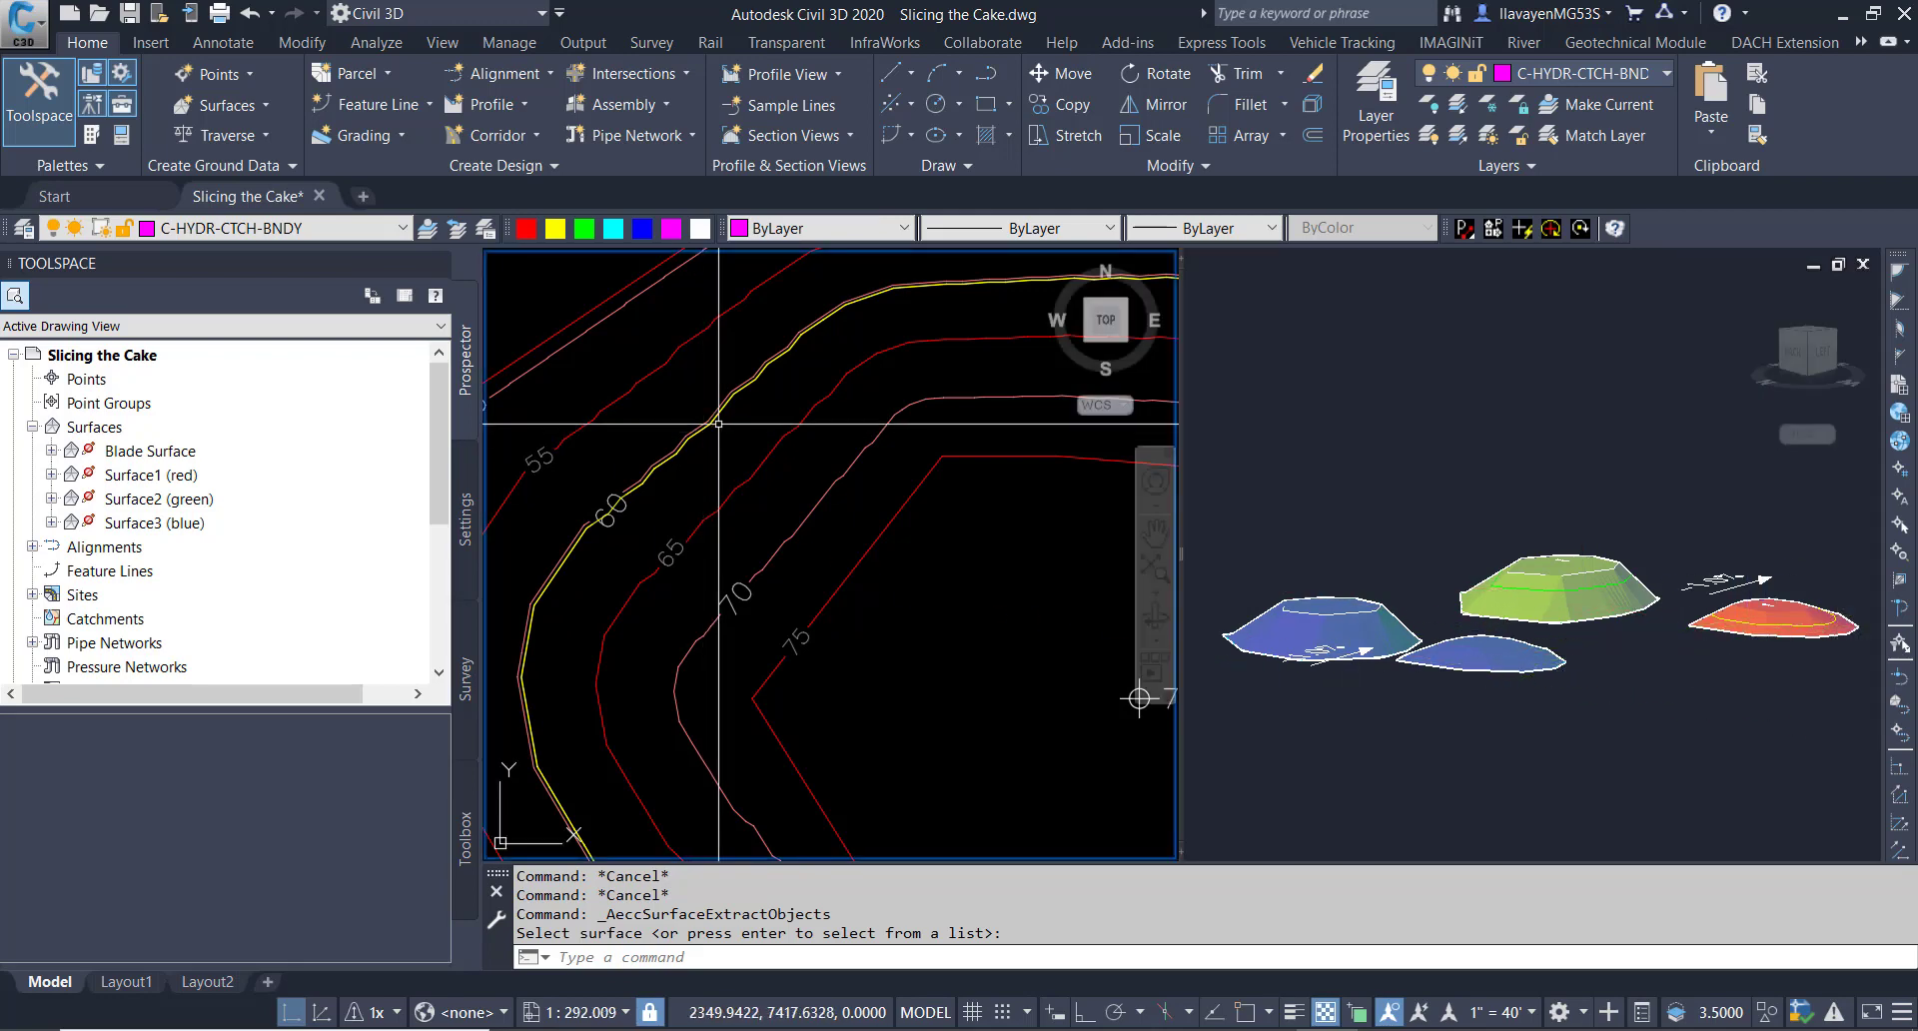
click(759, 374)
scroll(749, 461, down, 3)
scroll(749, 461, down, 2)
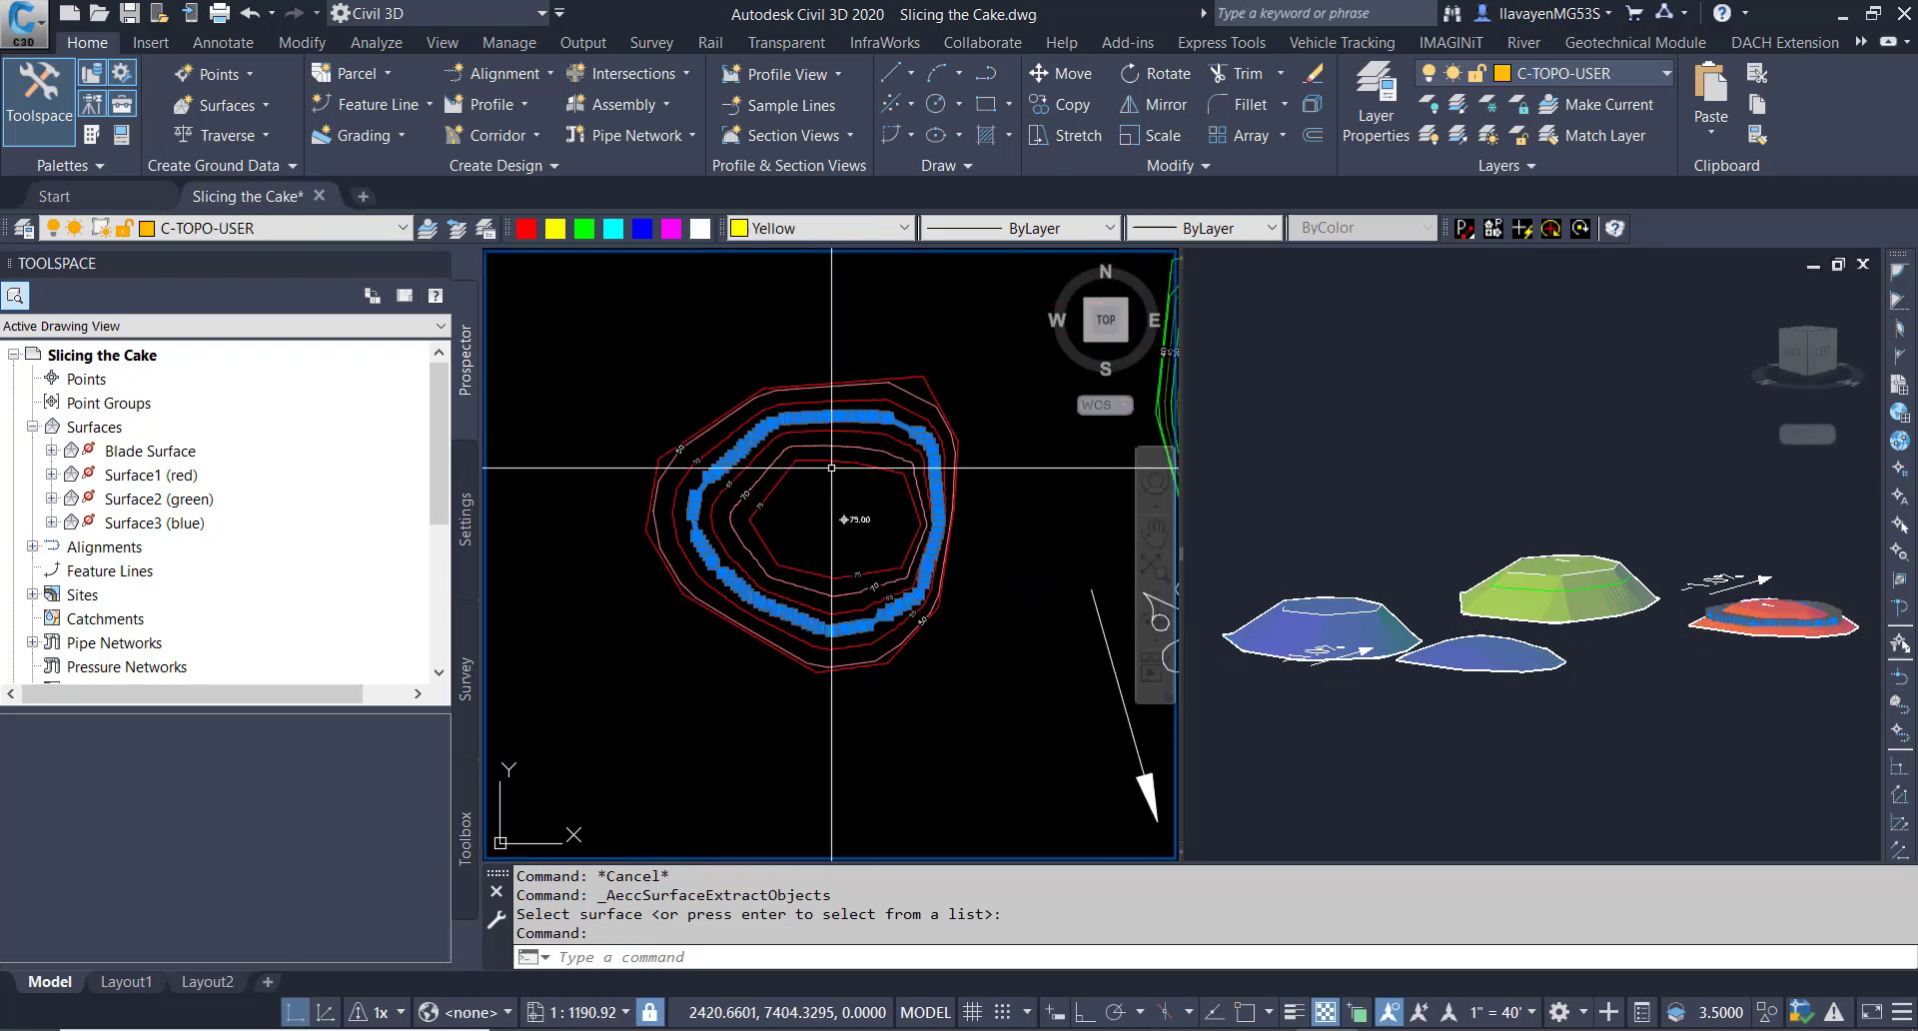
right_click(995, 431)
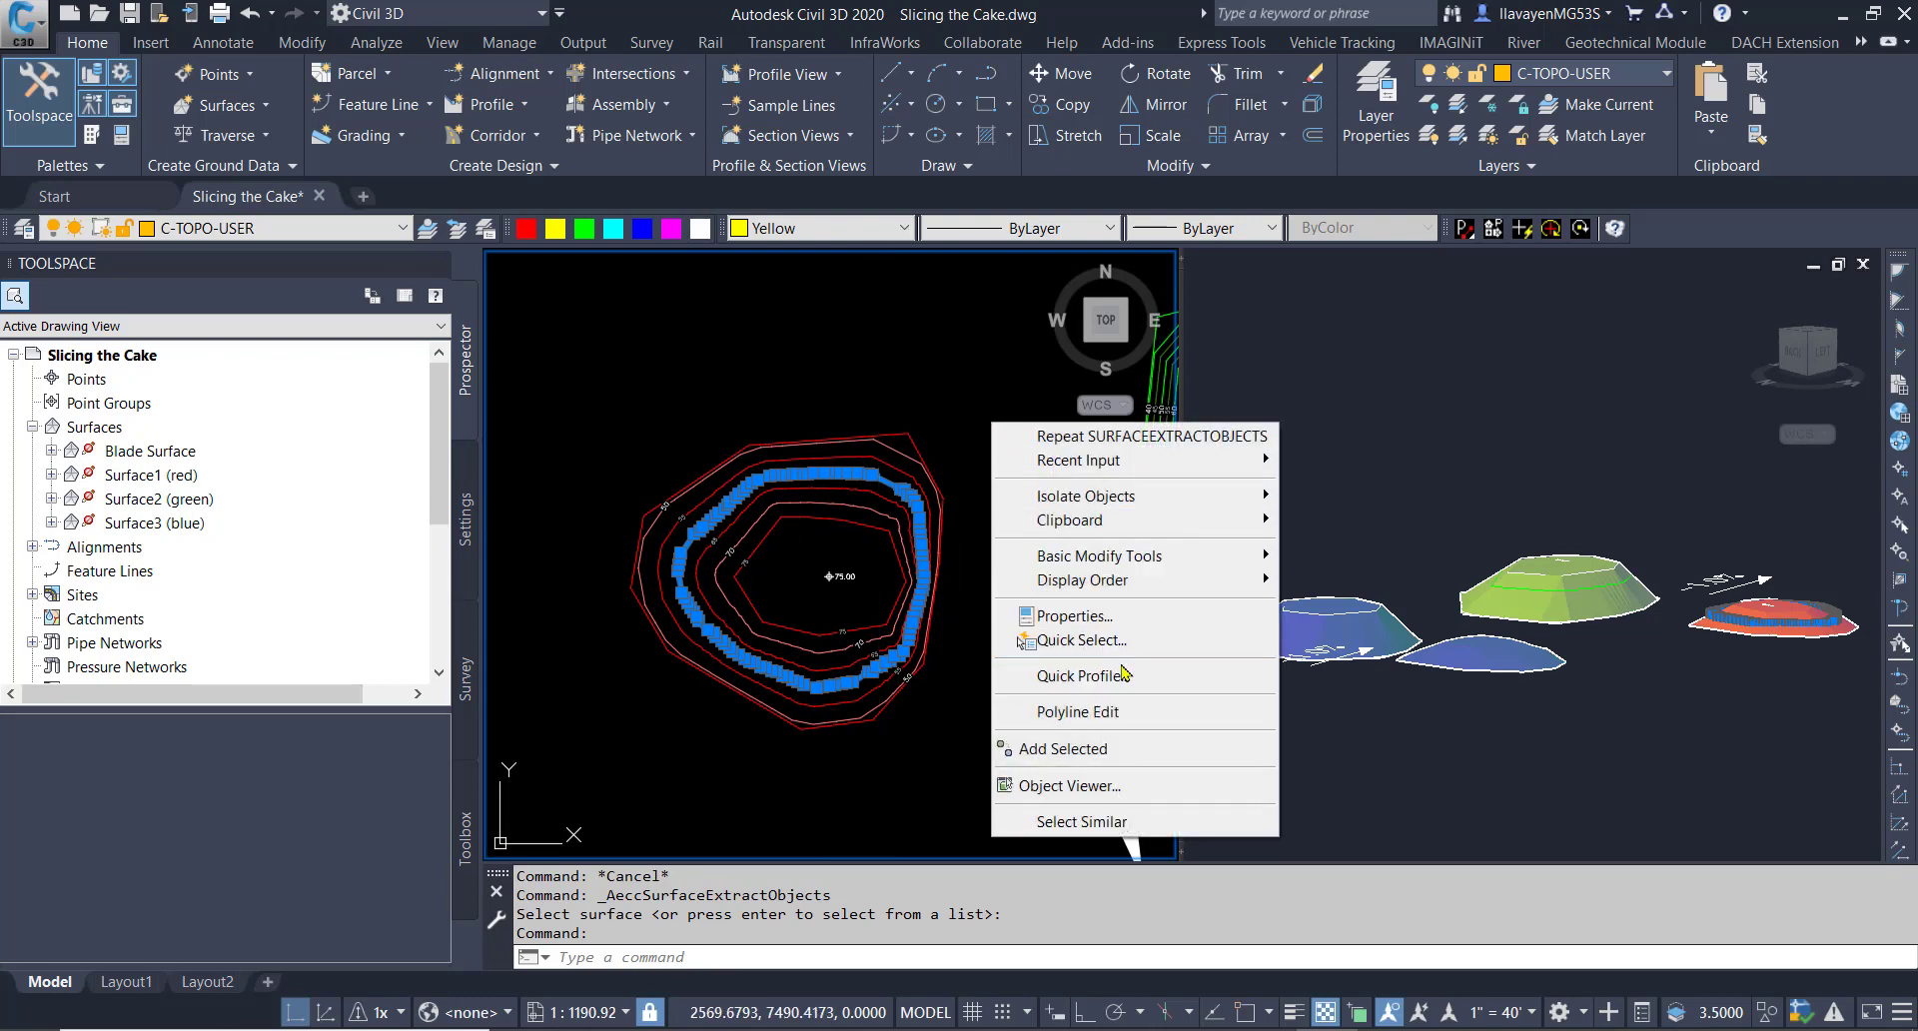
click(1117, 616)
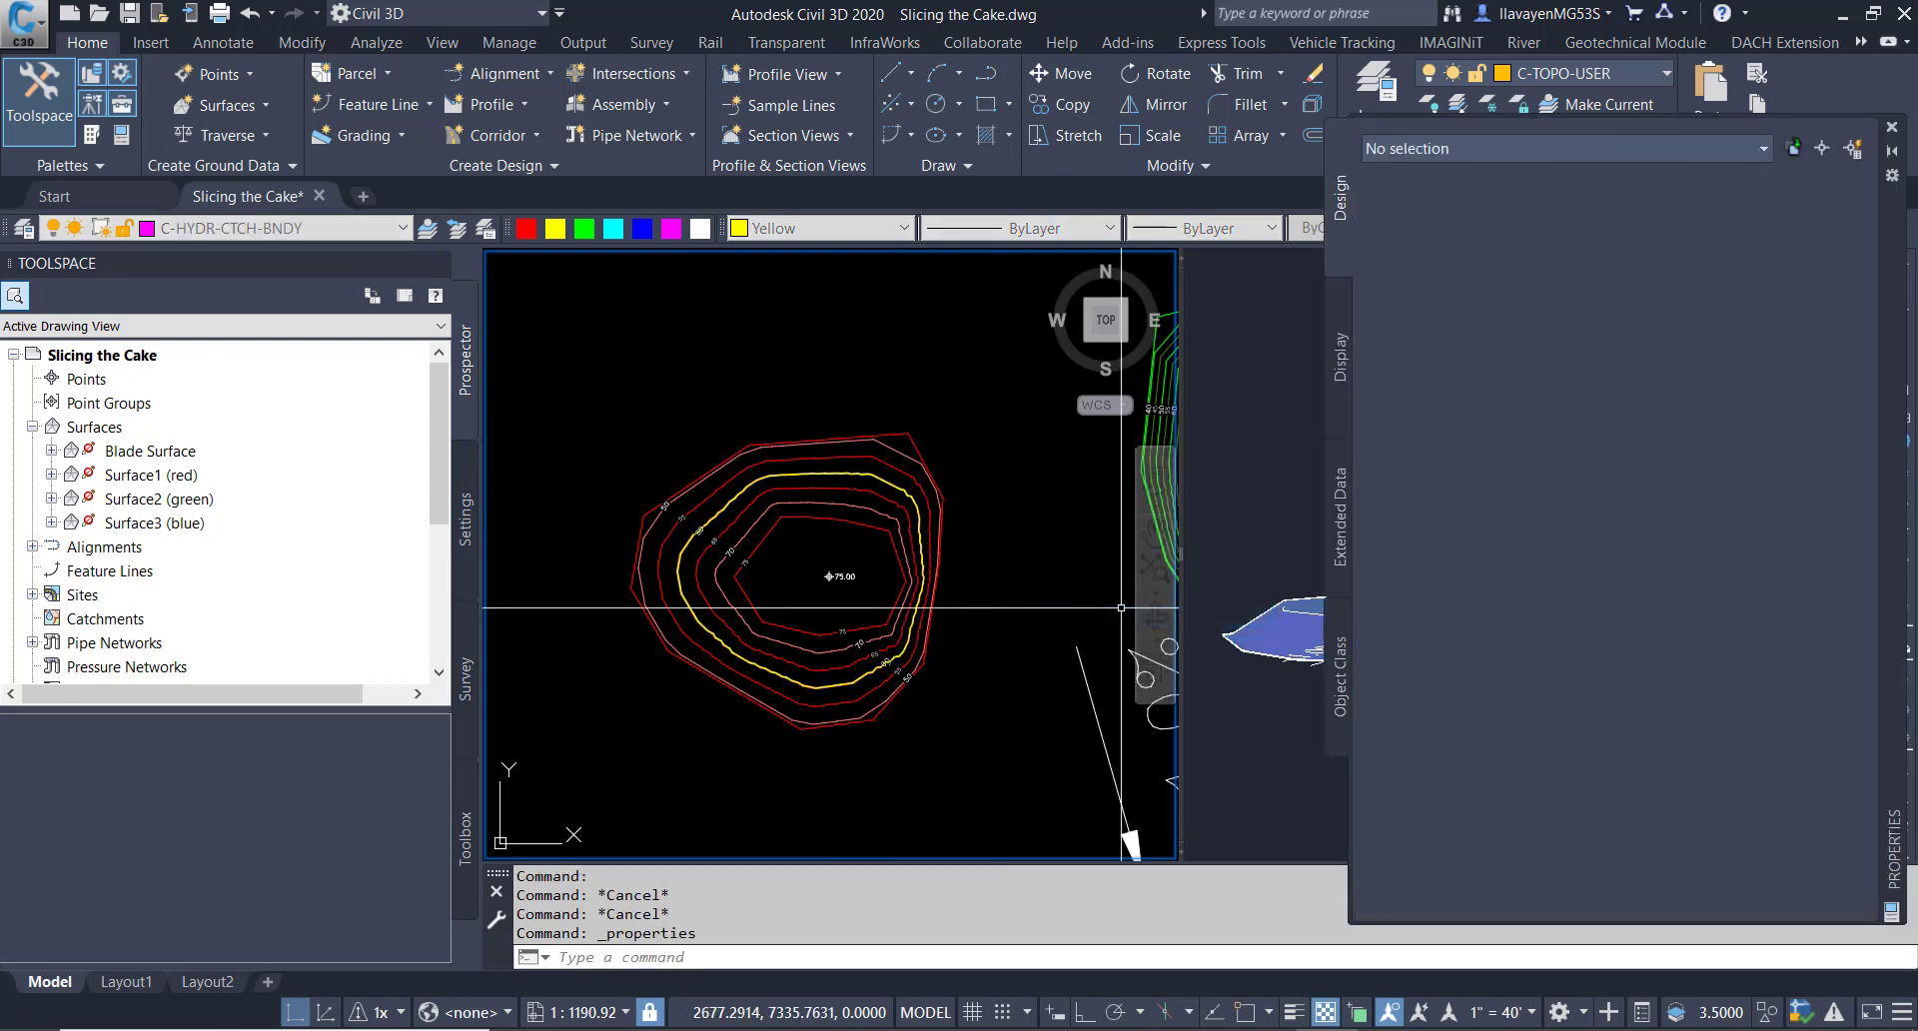
click(906, 492)
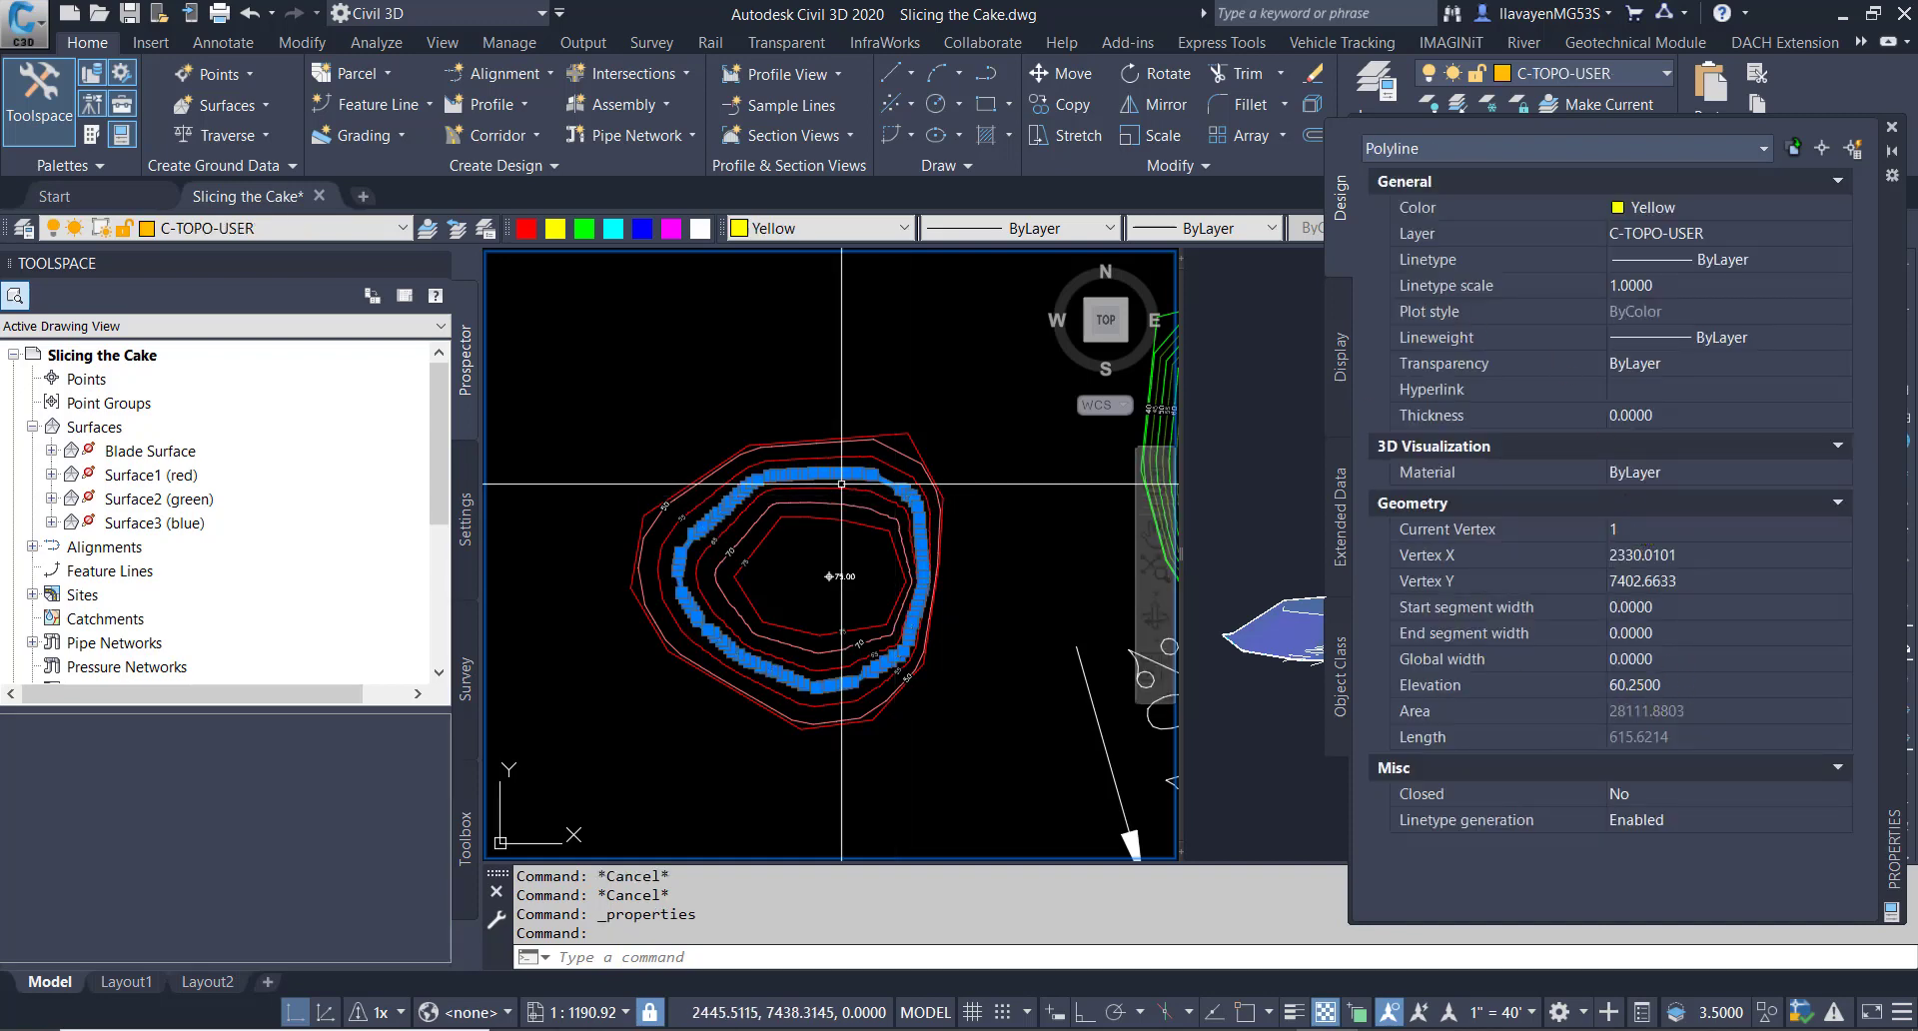
scroll(897, 522, down, 4)
middle_drag(899, 401, 759, 655)
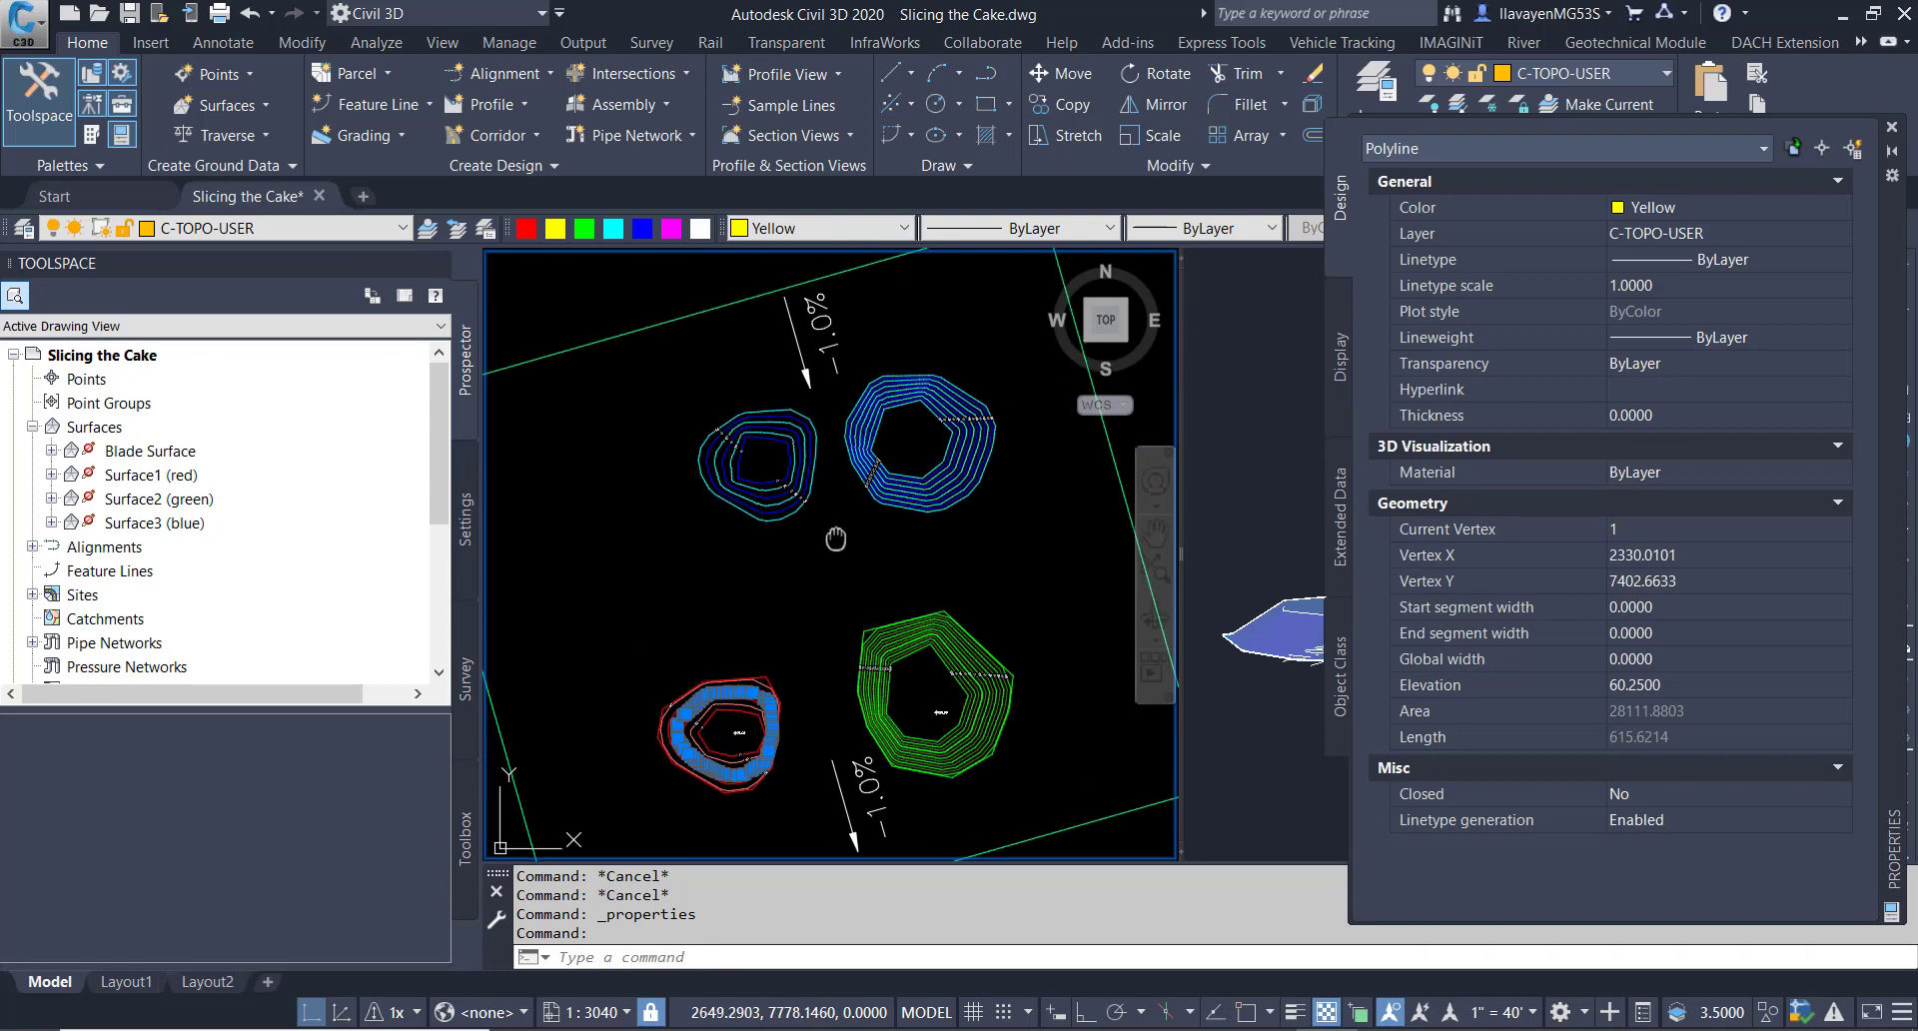
click(1891, 127)
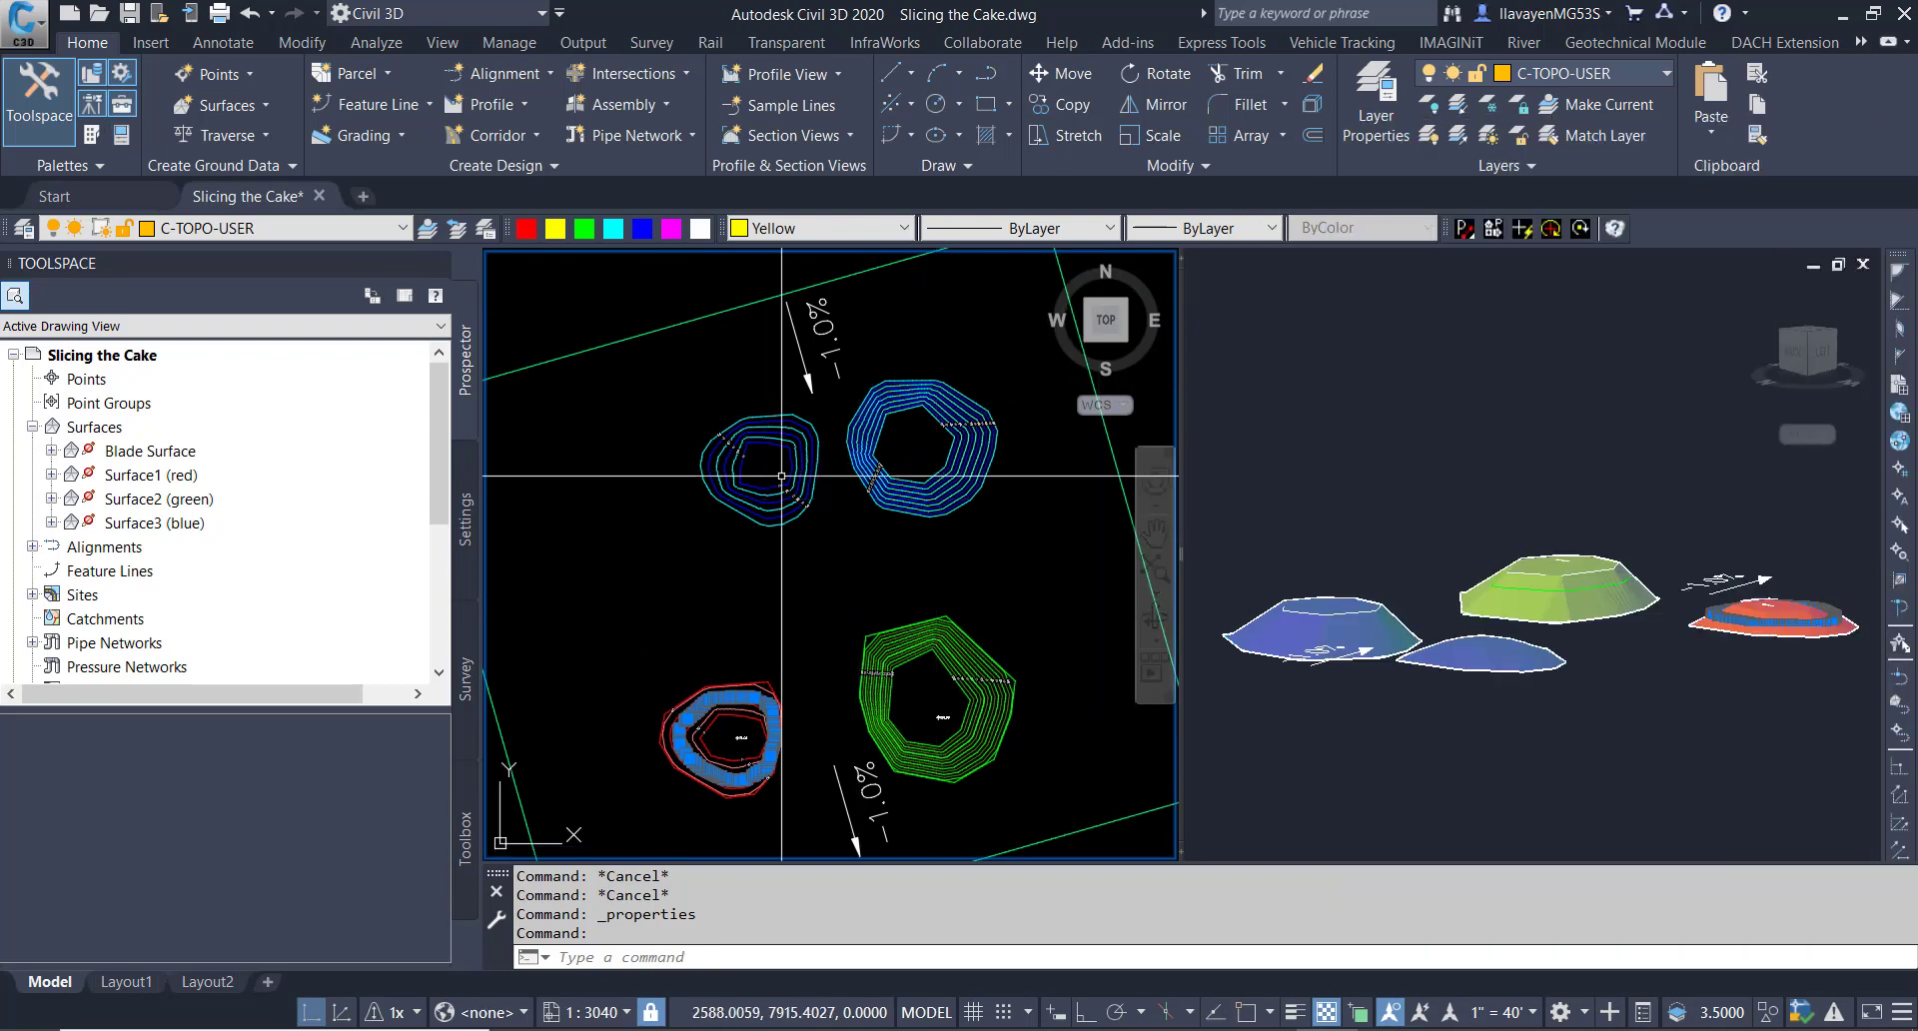
Set the Blade Surface's style to Contours 1' and 5' (Background) in its surface properties.
scroll(801, 458, up, 2)
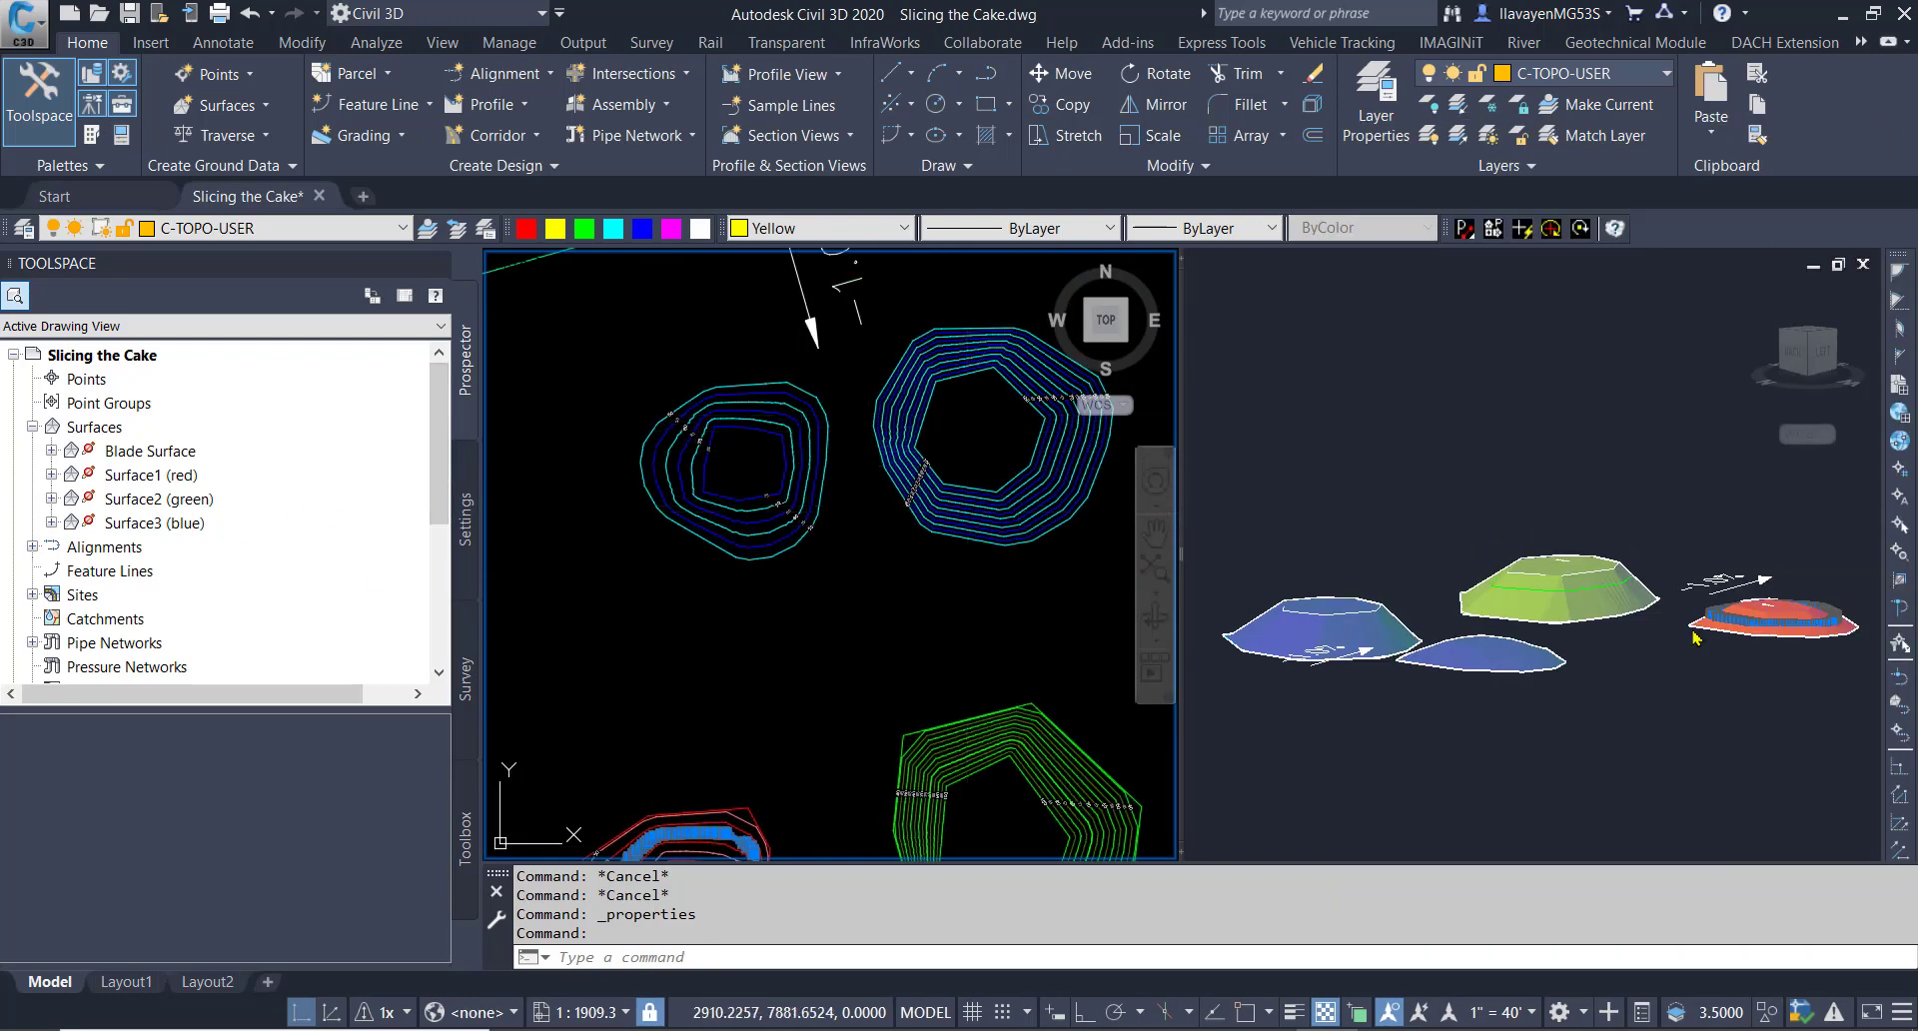
scroll(706, 417, down, 4)
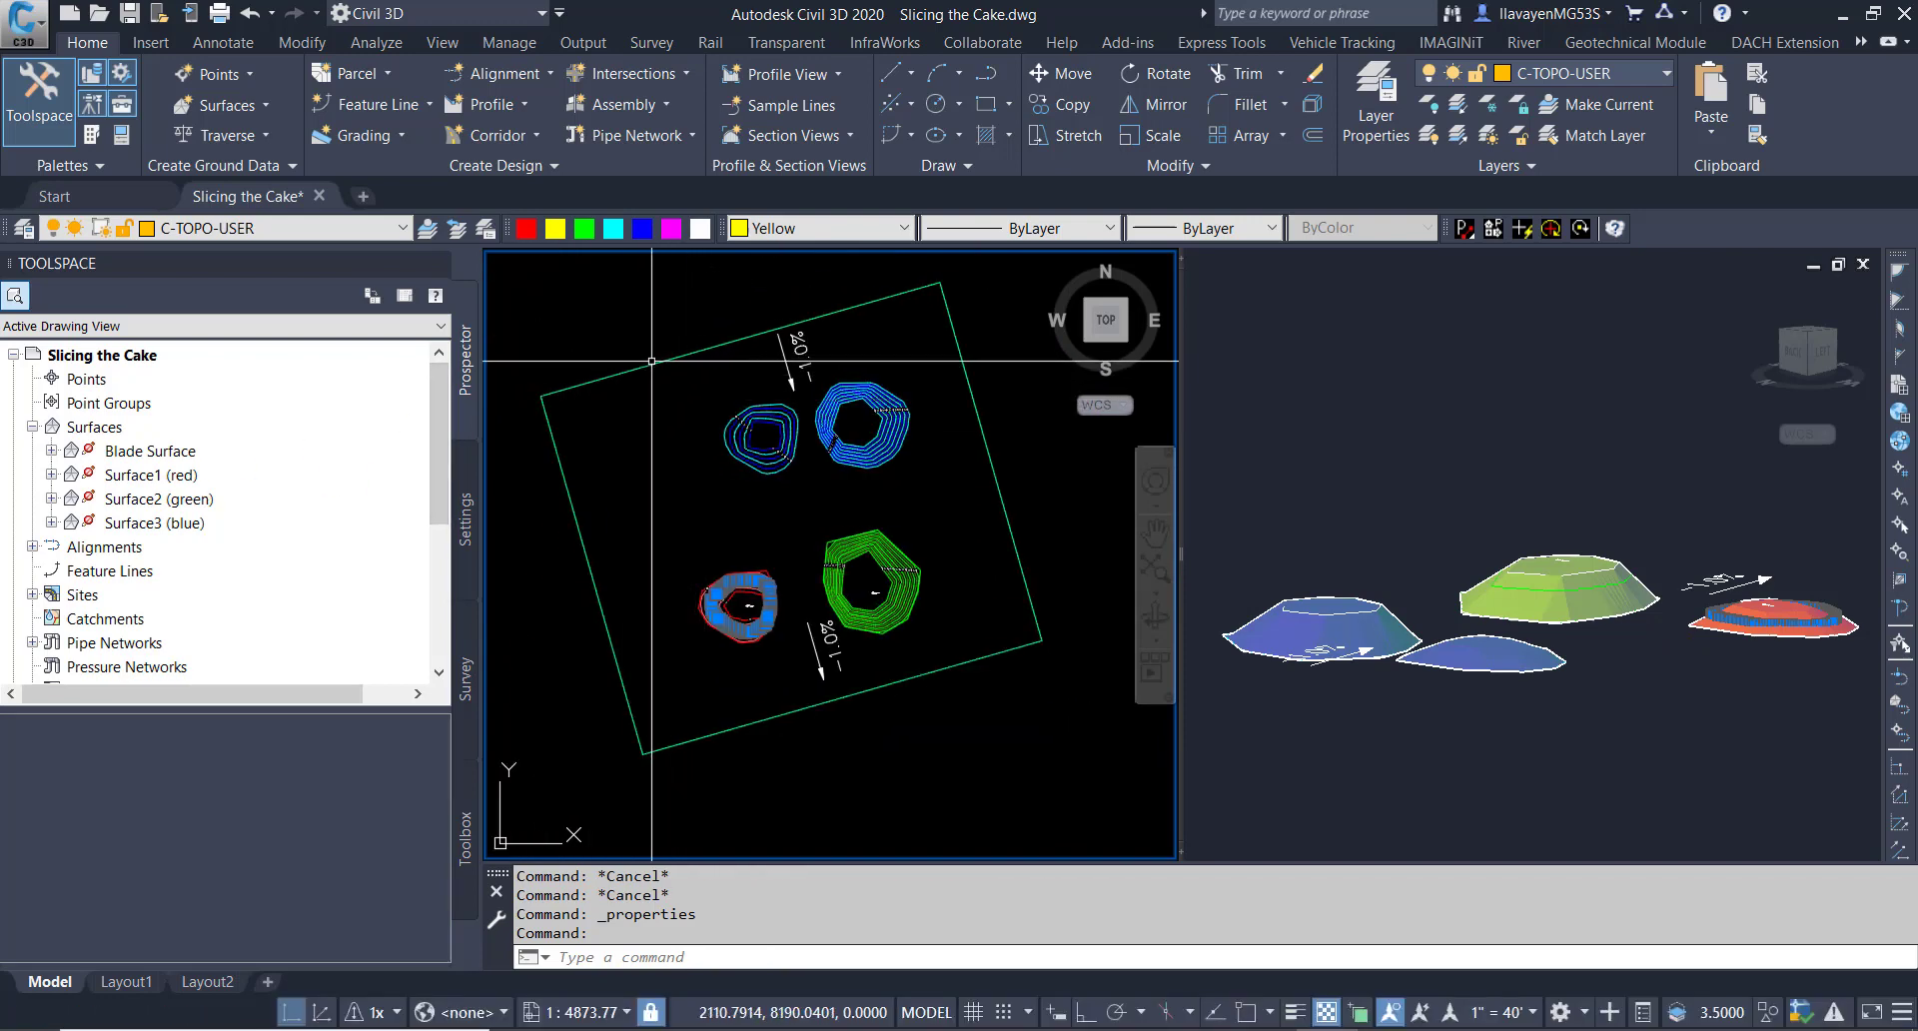
key(Escape)
click(765, 627)
right_click(765, 627)
click(772, 652)
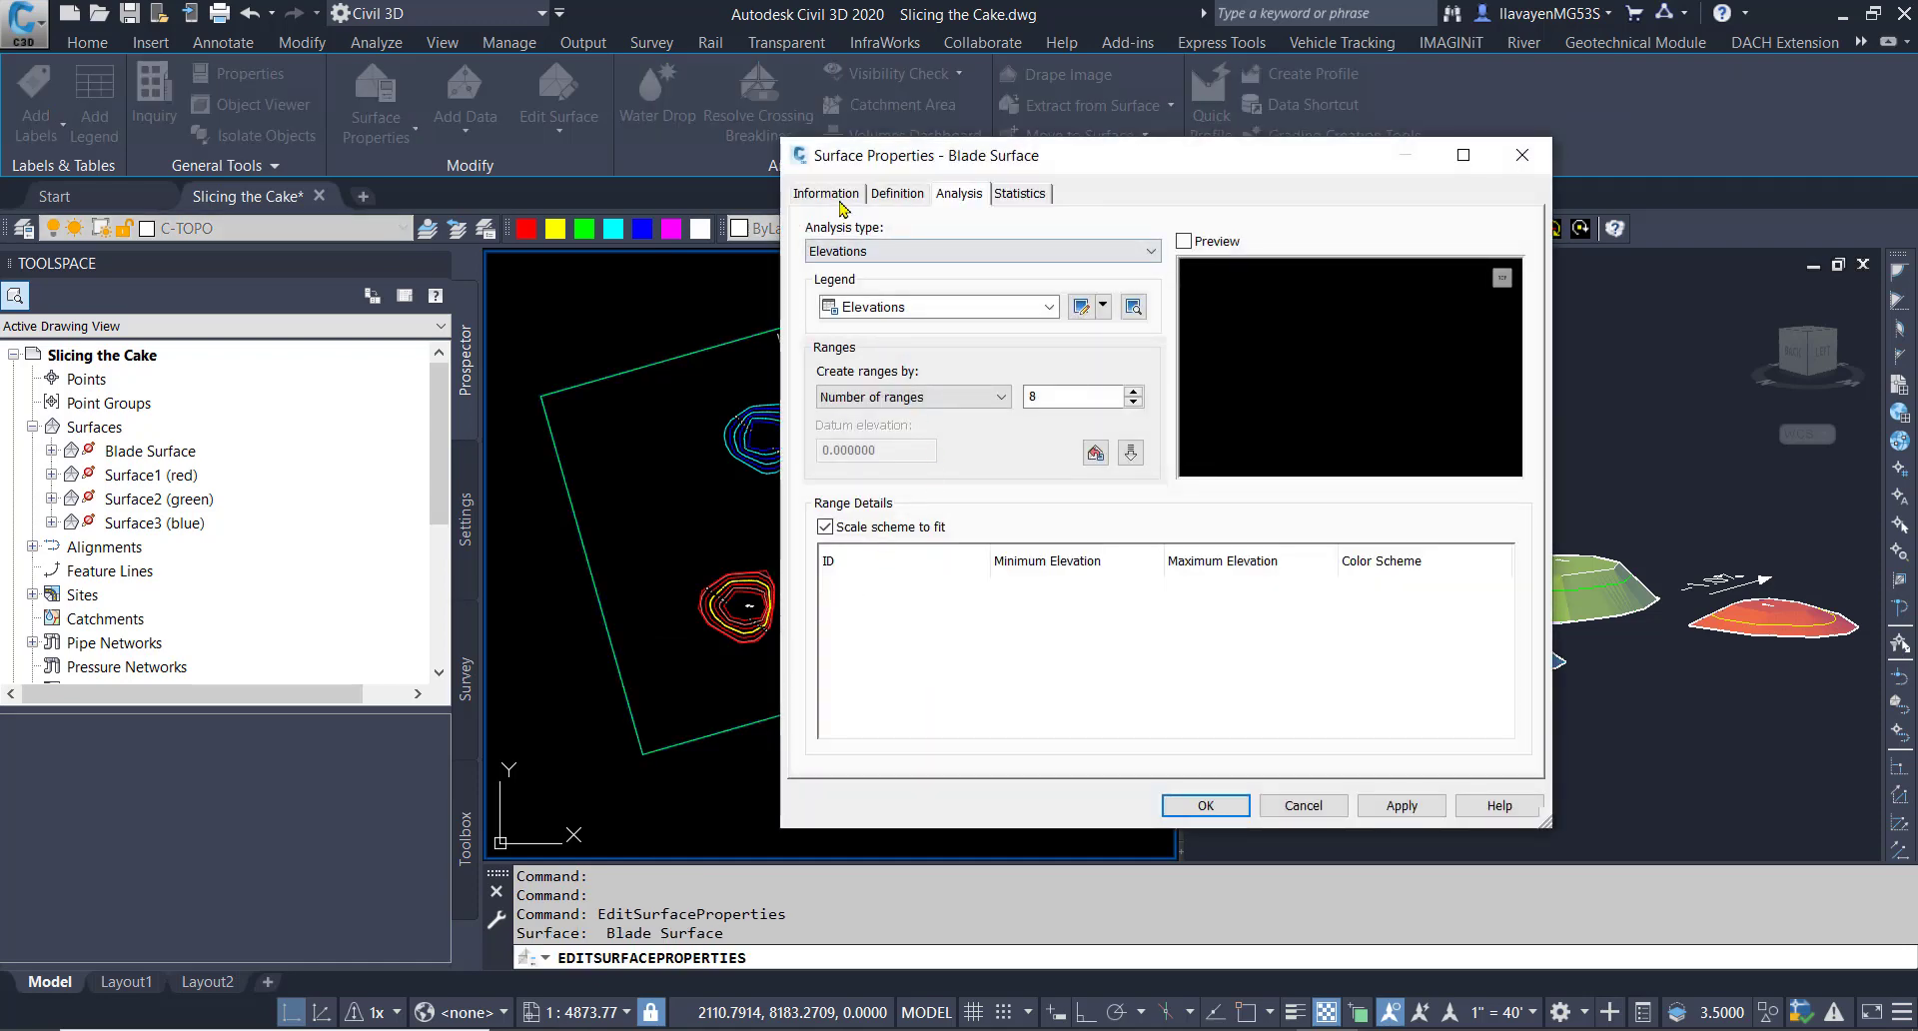
click(839, 199)
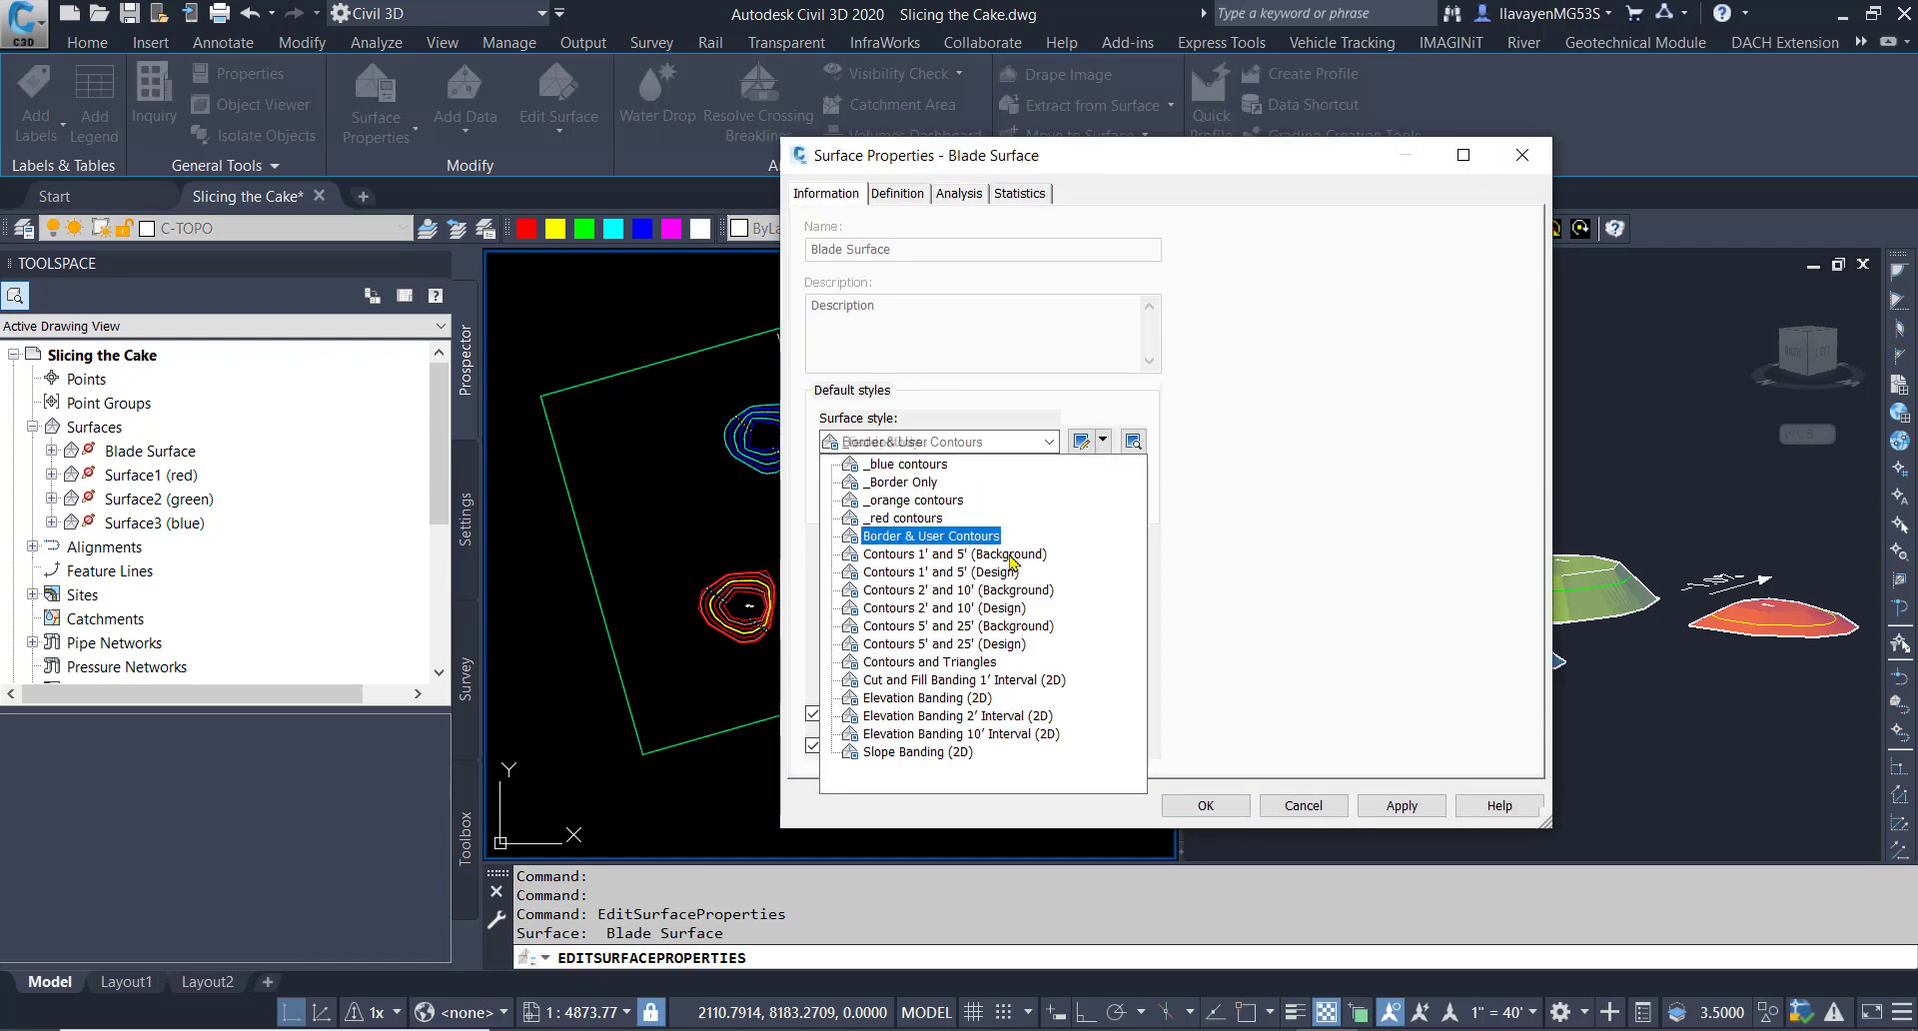
click(954, 554)
click(1206, 805)
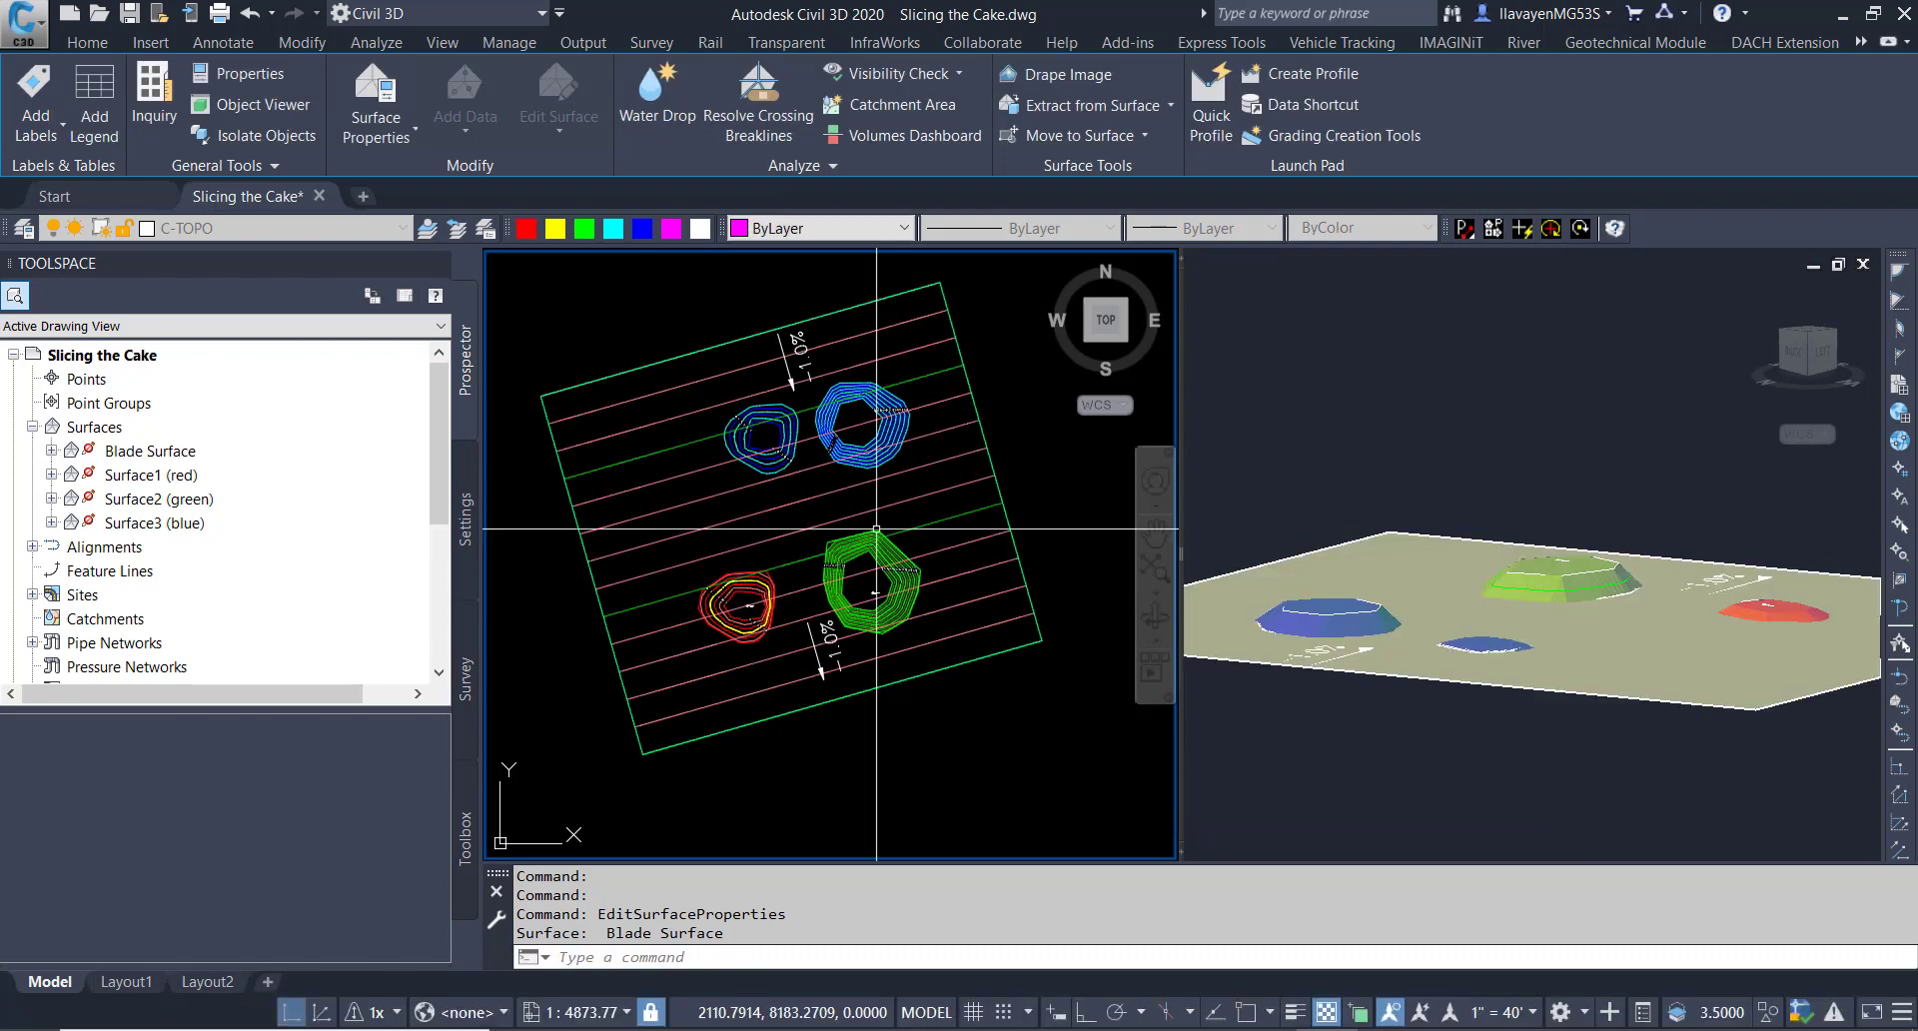
key(Escape)
Examine how the sloped Blade Surface cuts through the blue surface in the plan and 3D views.
scroll(799, 399, up, 4)
middle_drag(739, 434, 781, 451)
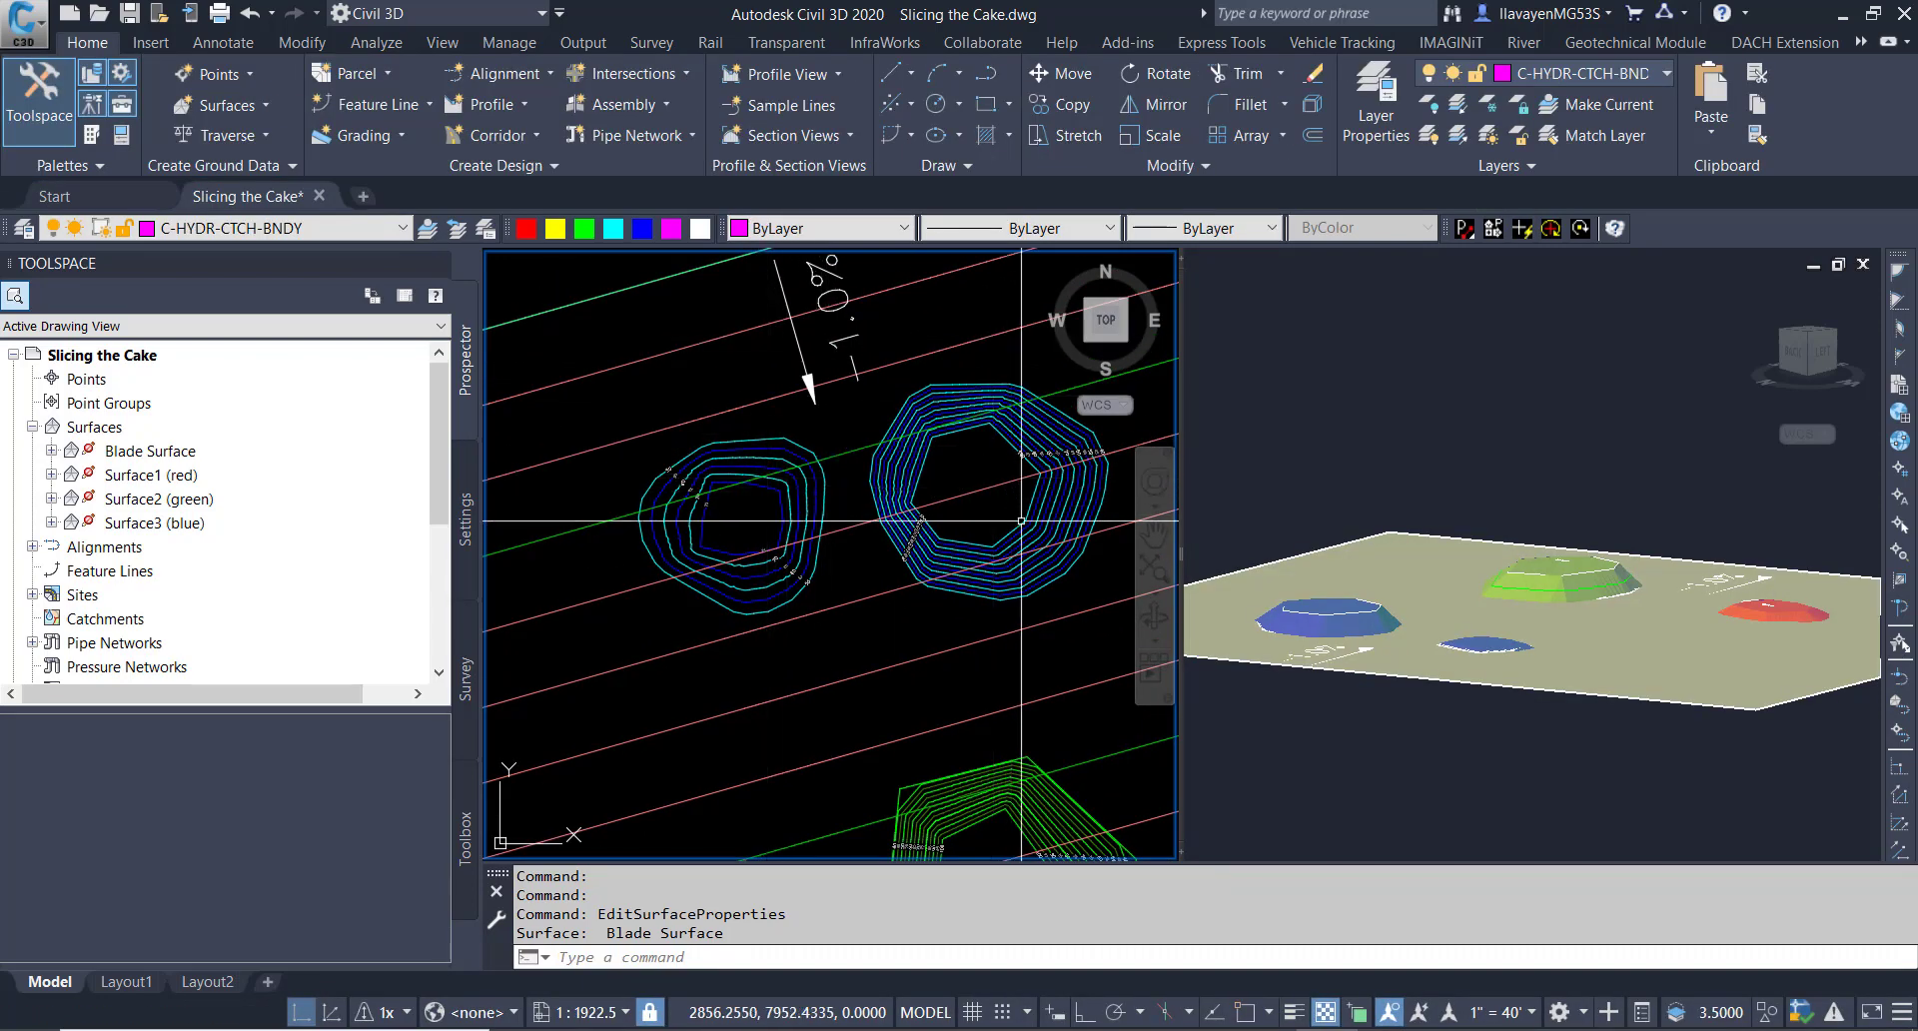
click(1298, 659)
scroll(1299, 659, up, 5)
shift+middle_drag(1489, 664, 1536, 599)
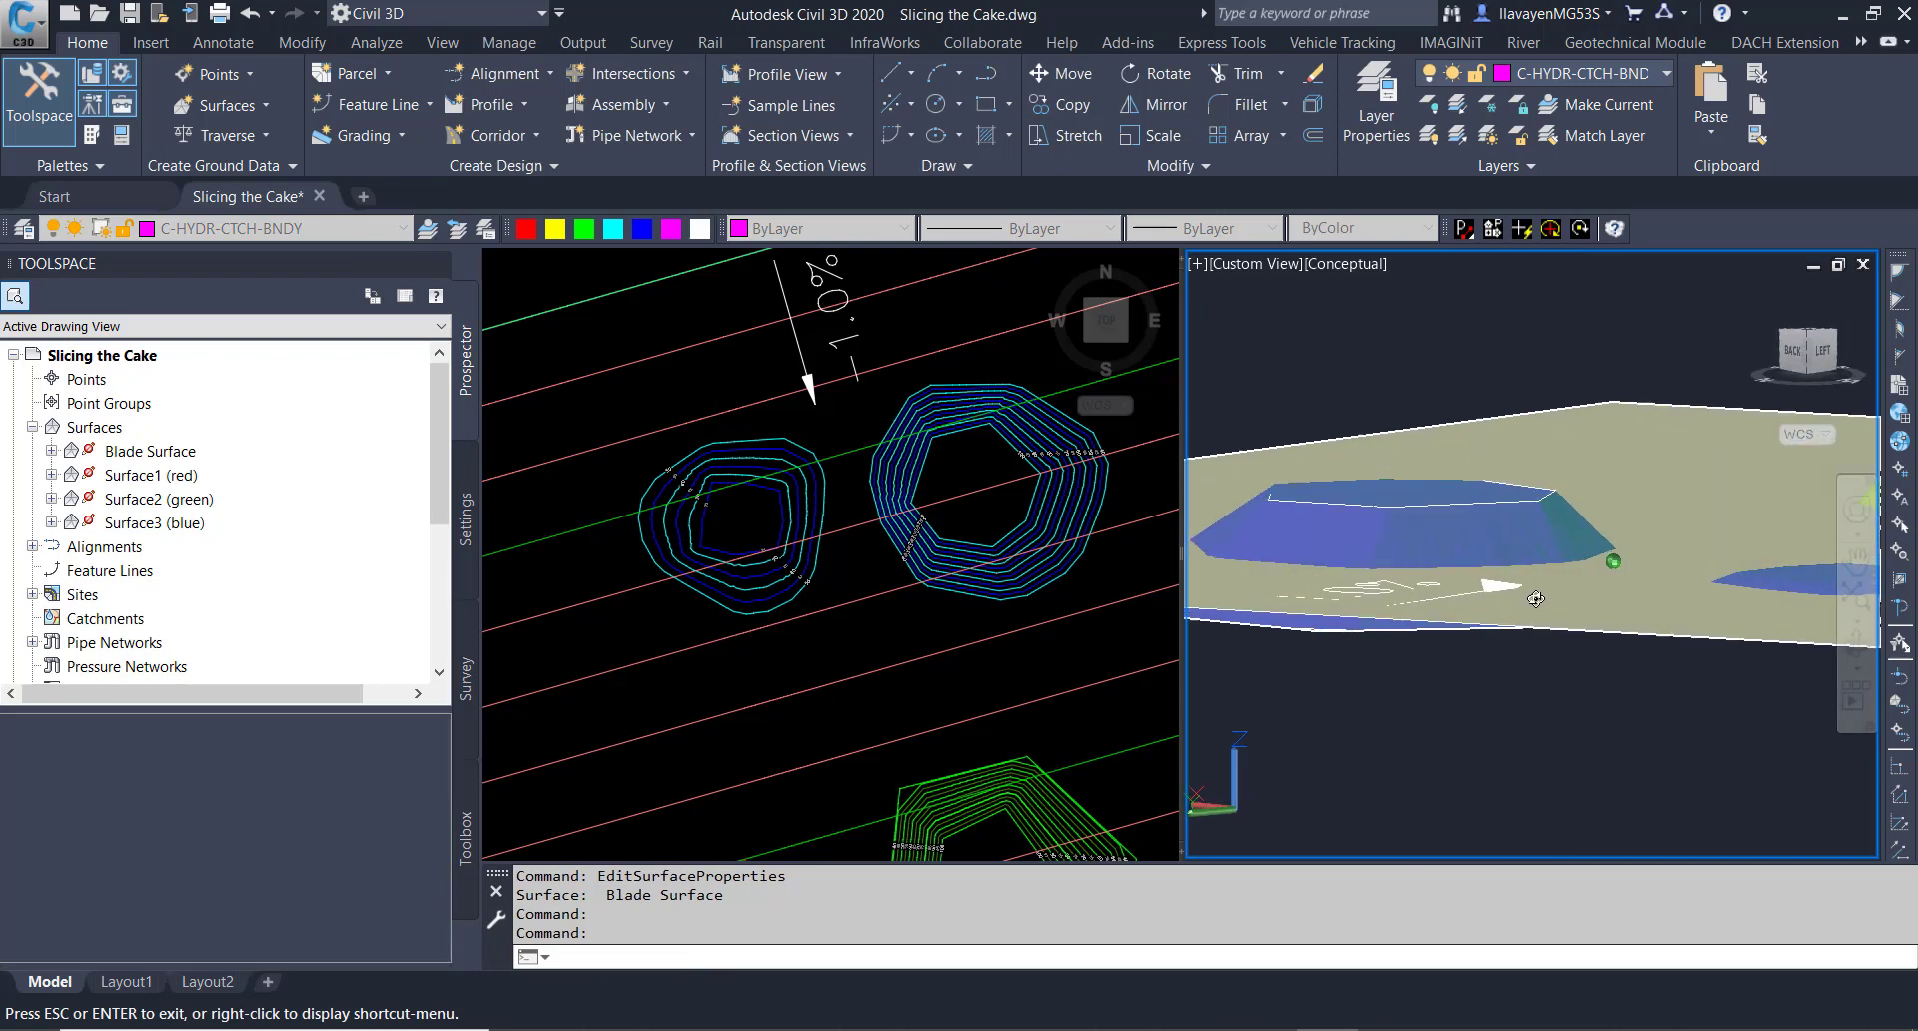
click(808, 355)
scroll(807, 355, down, 3)
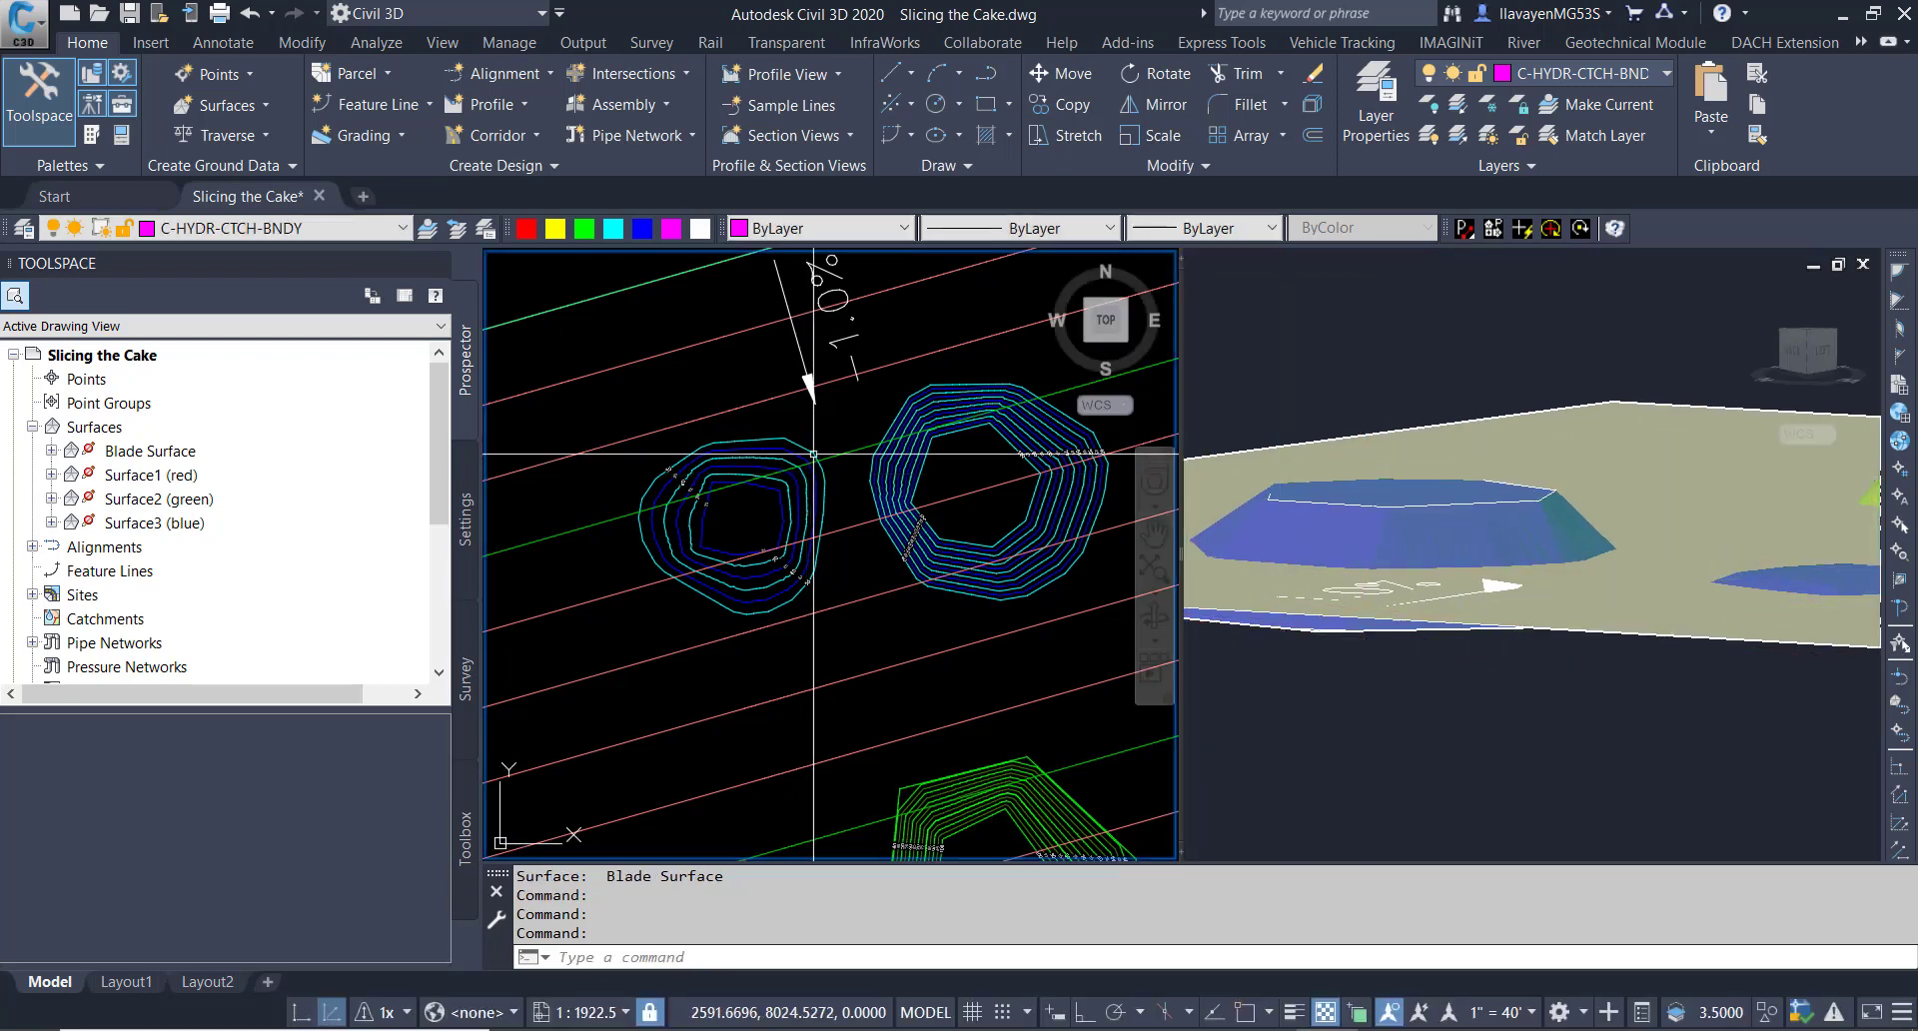
mouse_move(841, 532)
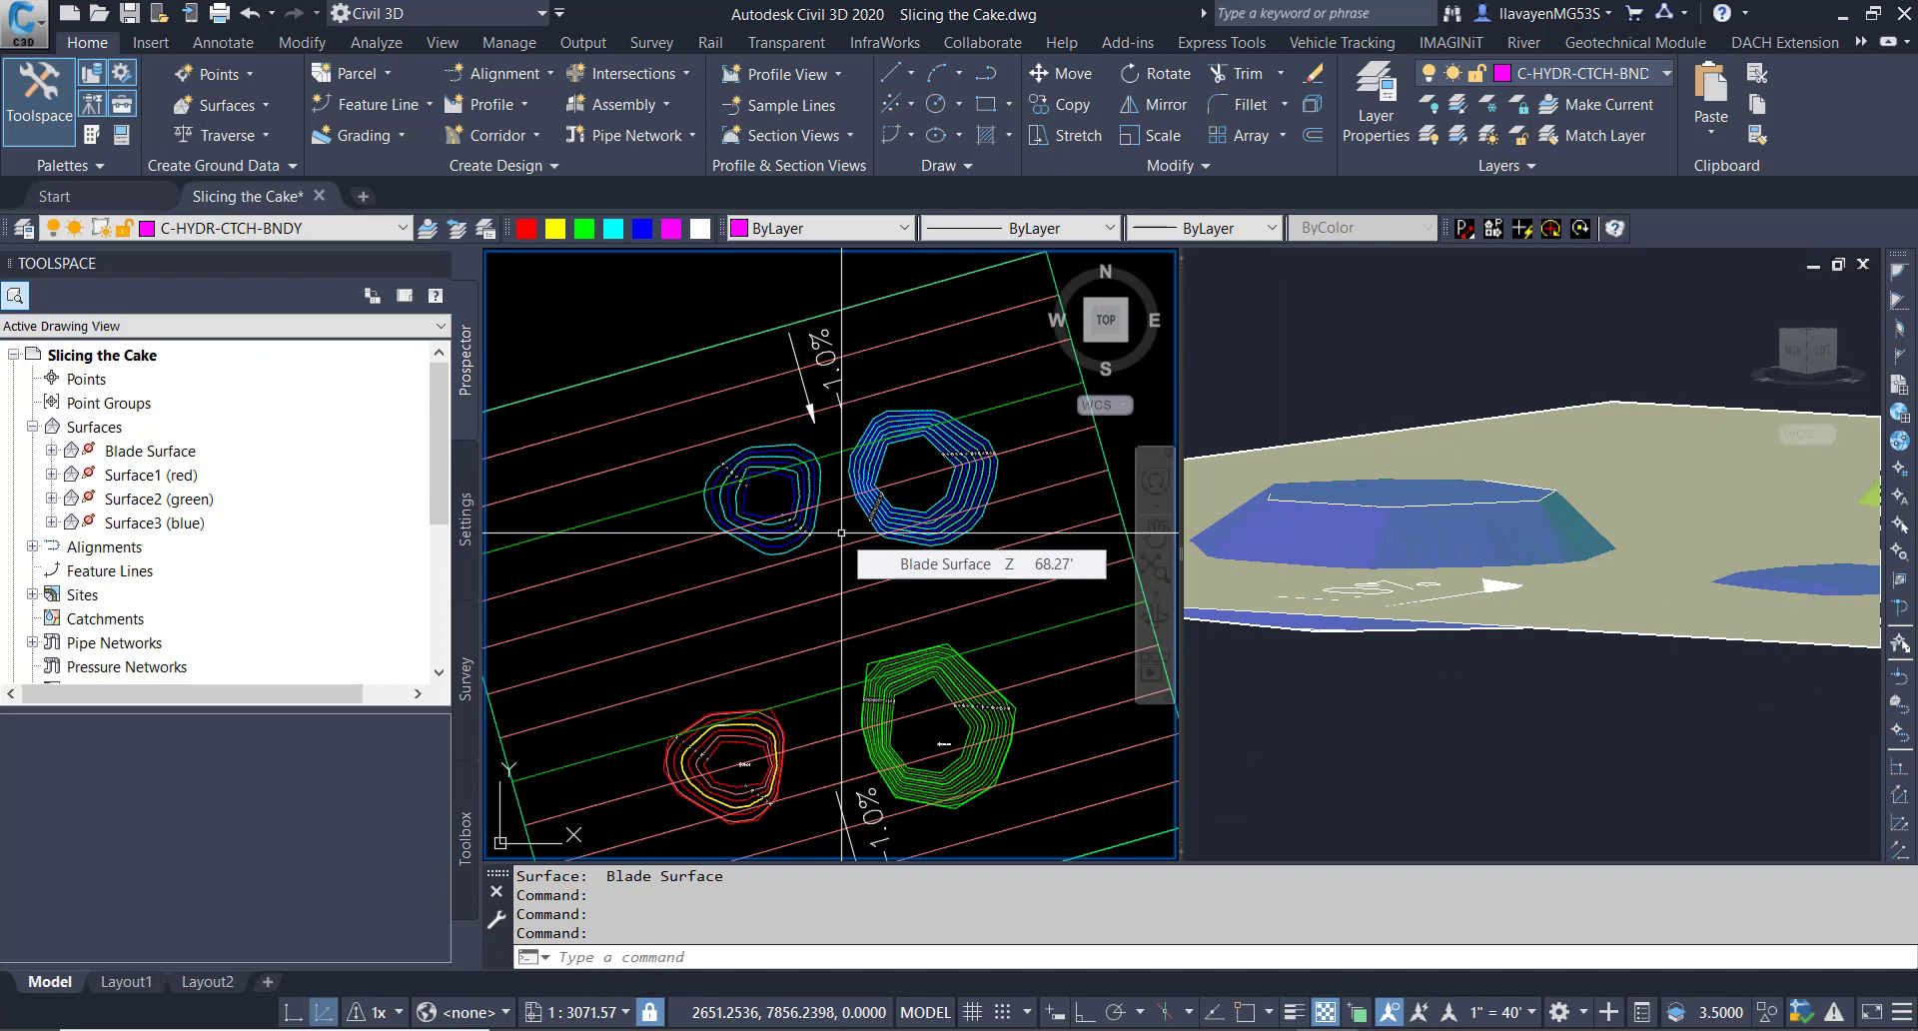
middle_drag(841, 532, 796, 531)
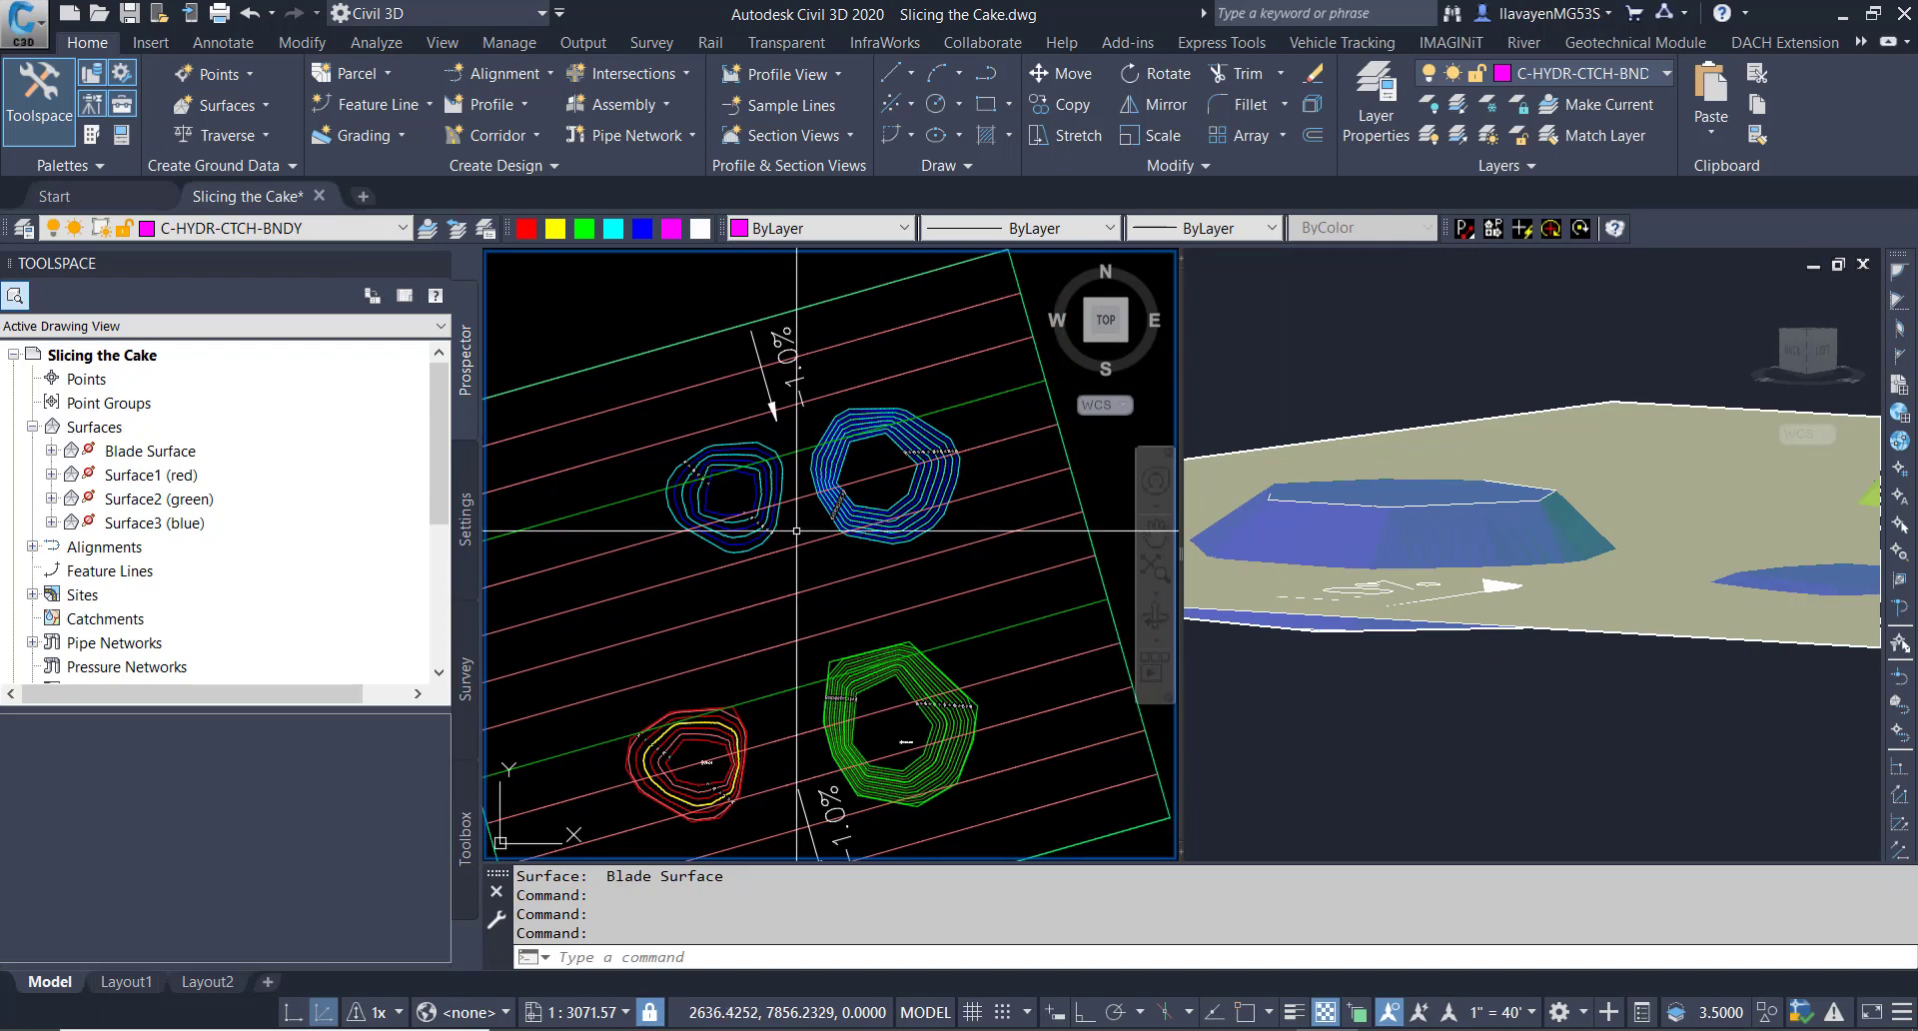
mouse_move(797, 531)
scroll(796, 531, up, 2)
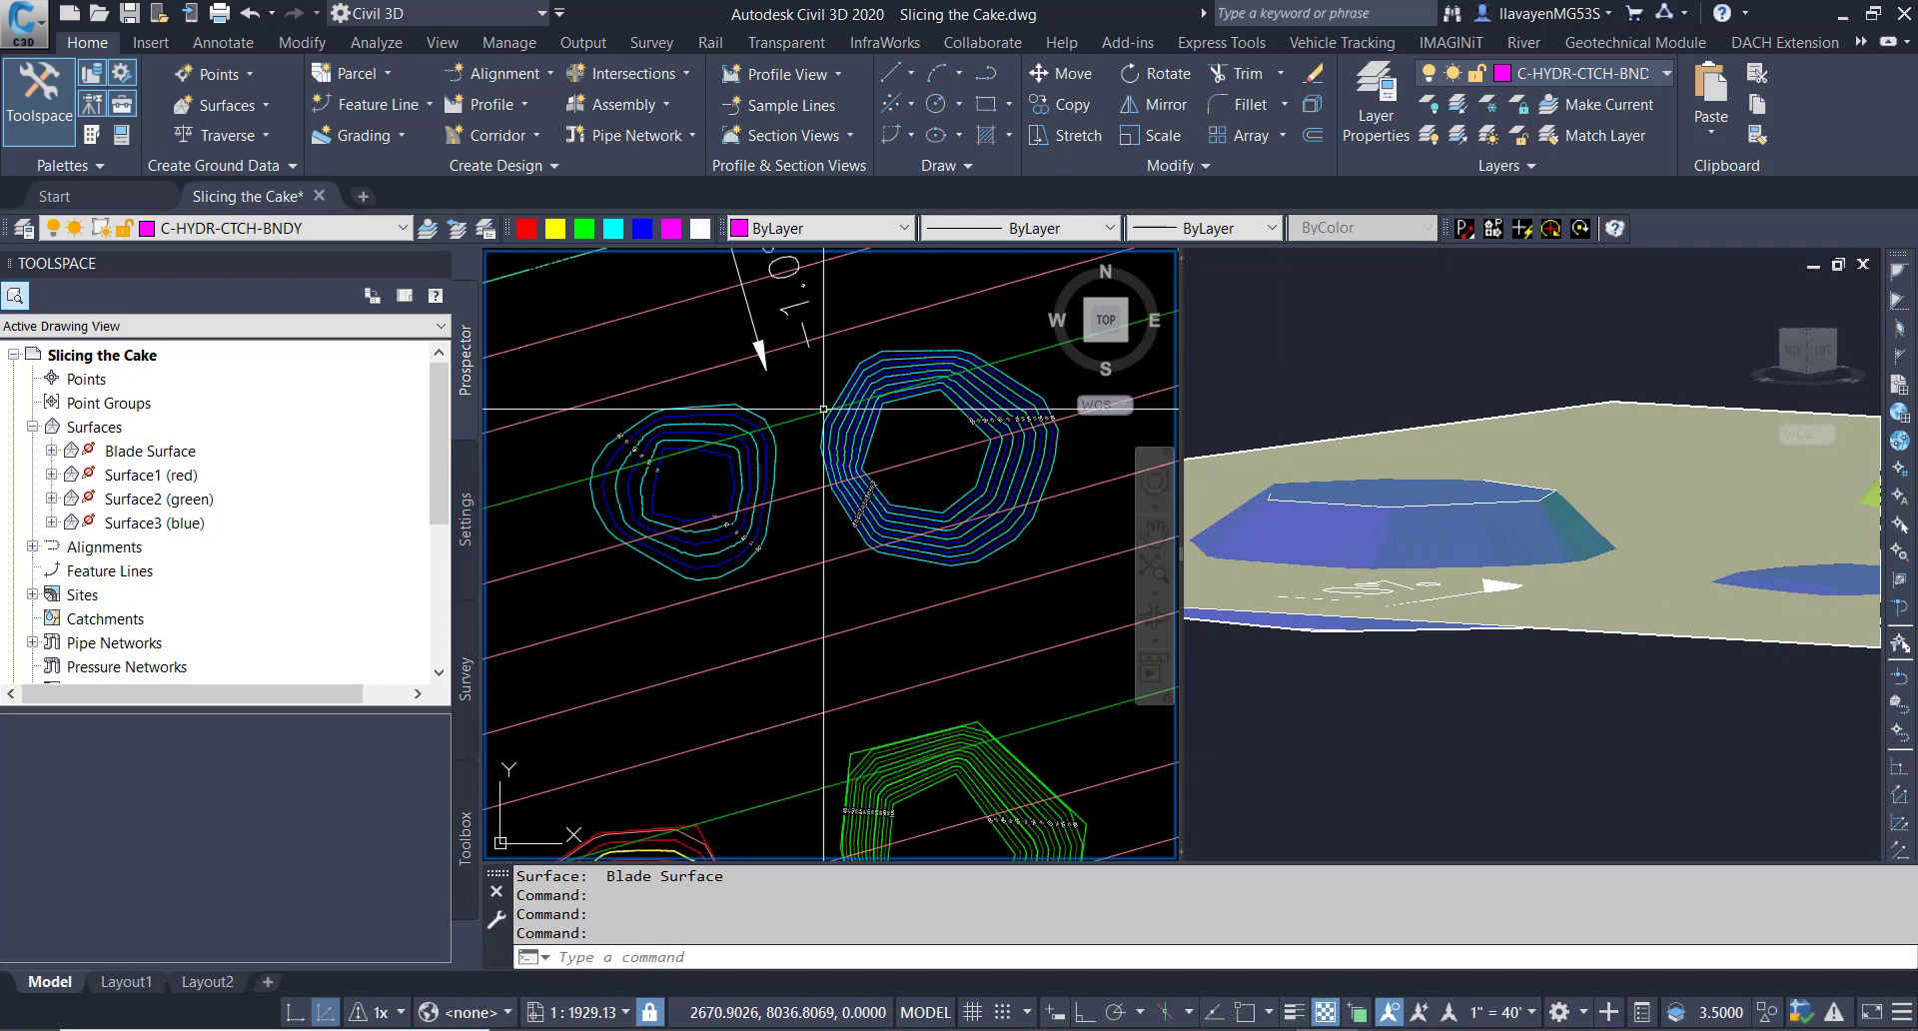
Run Minimum Distance Between Surfaces on the Blade Surface and Surface3 (blue), declining the zoom and drawing the intersection as polylines.
click(803, 416)
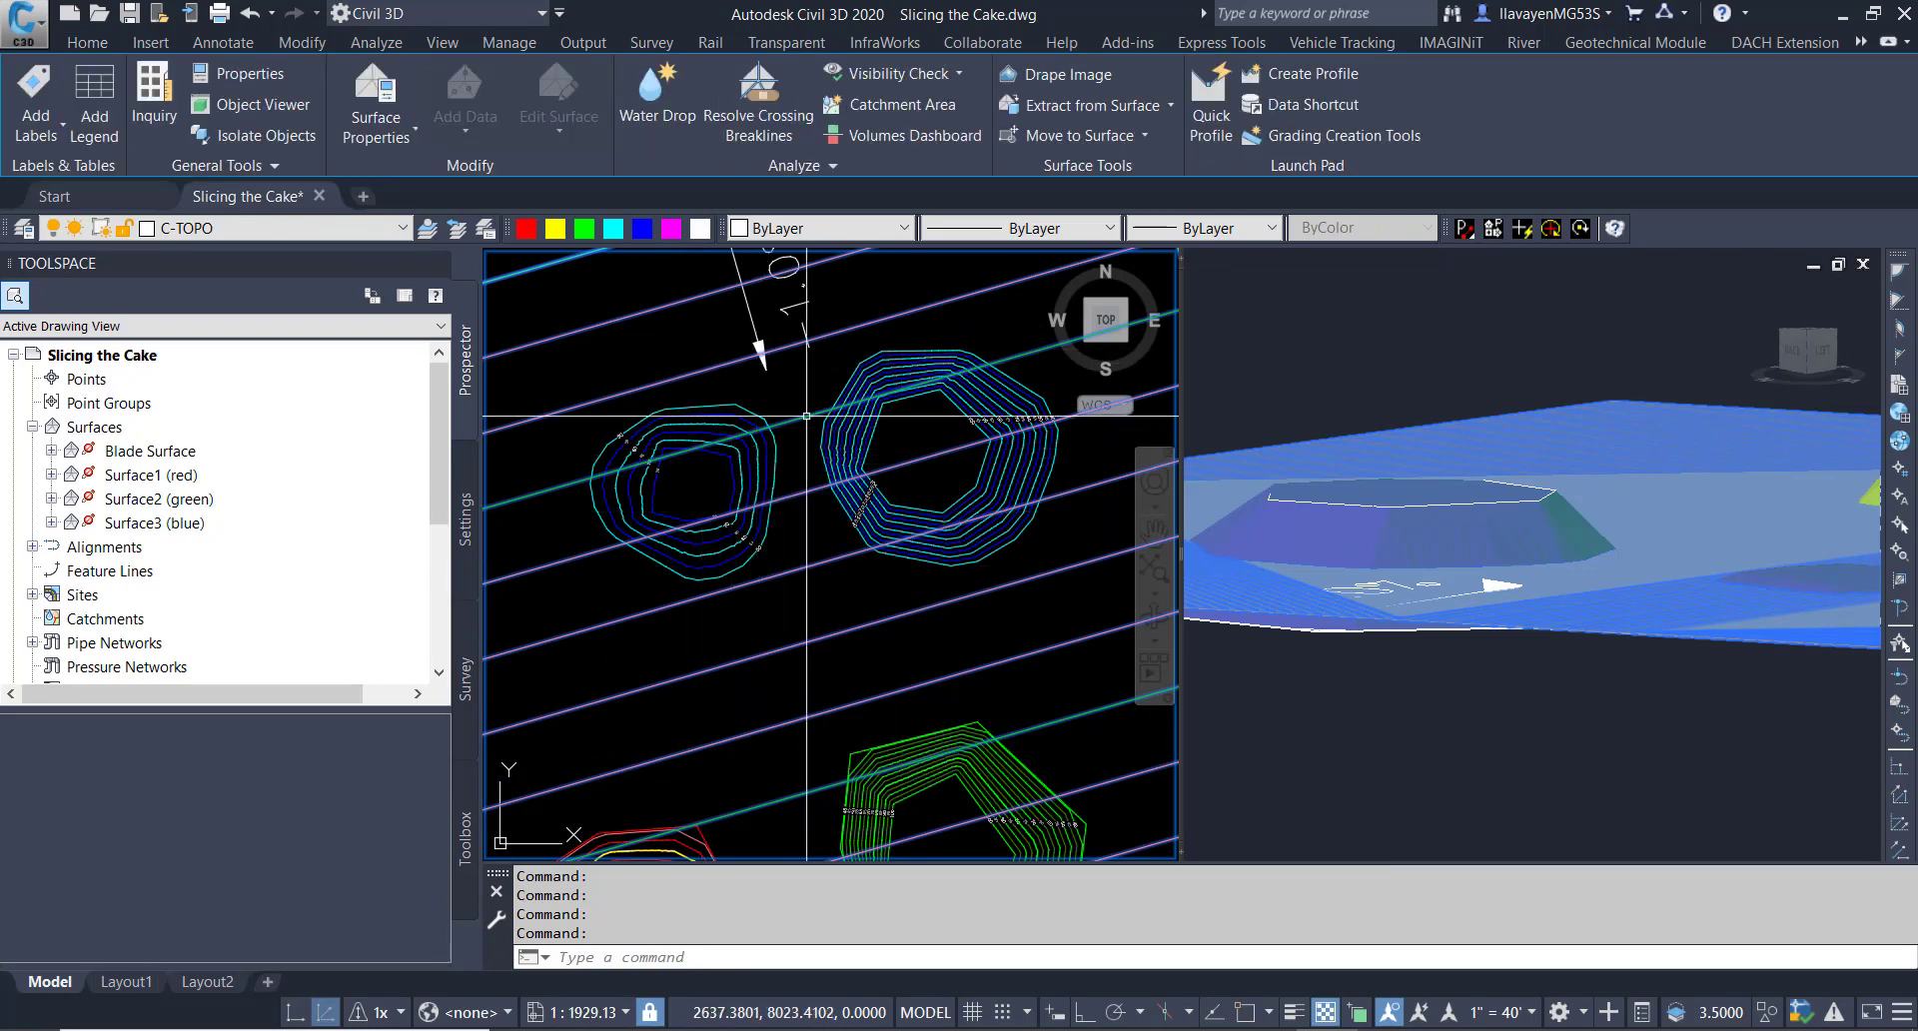
click(930, 173)
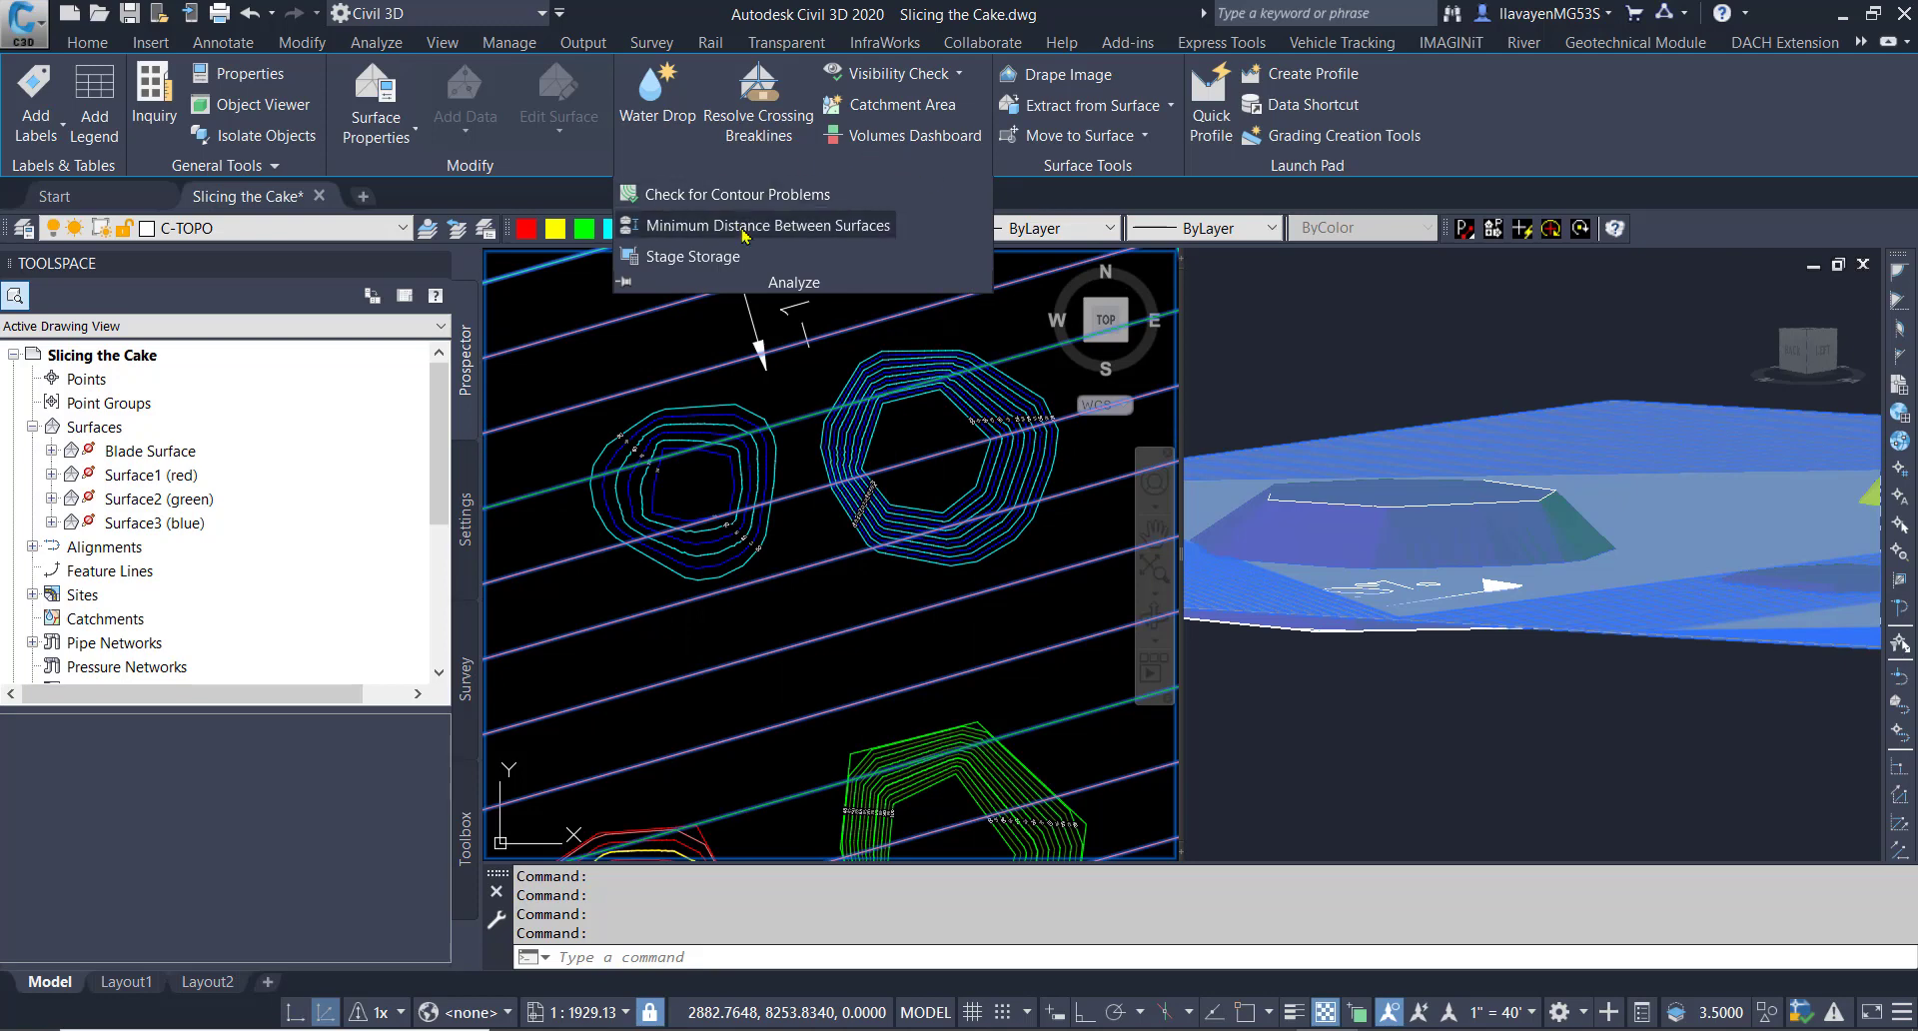
click(743, 226)
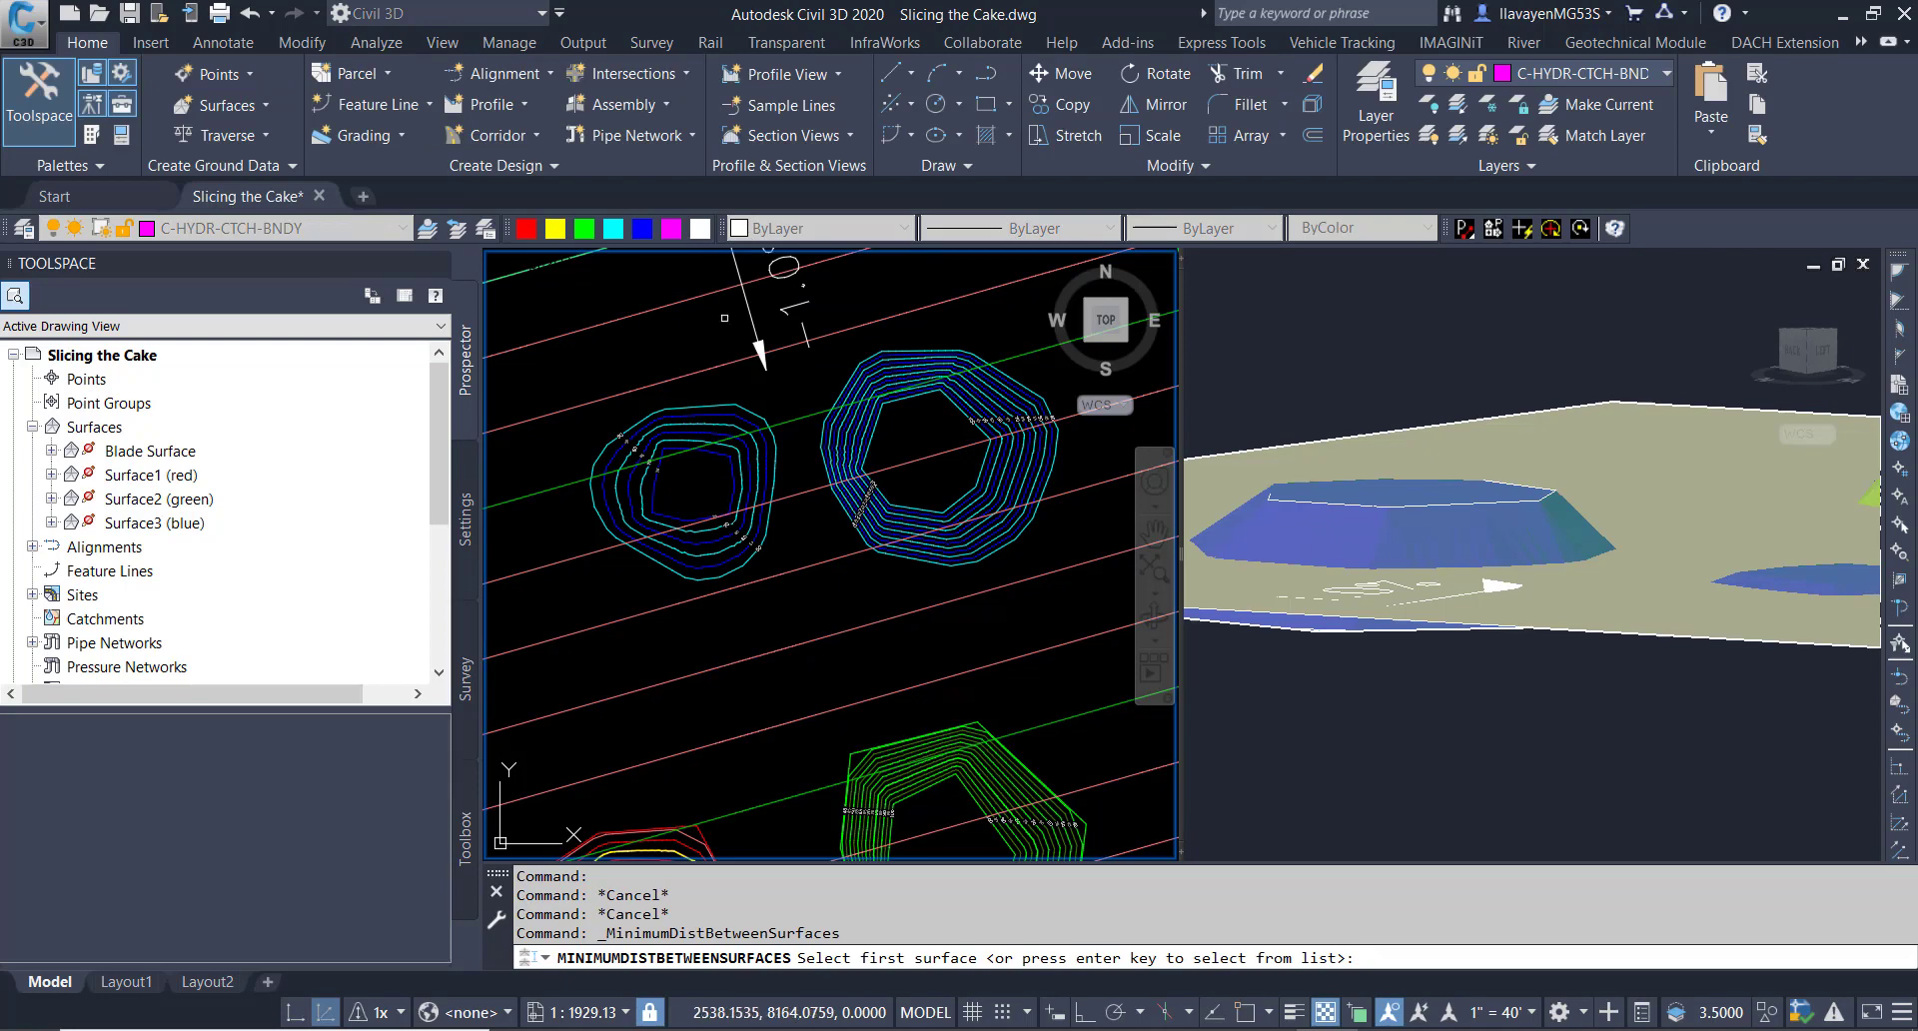
click(706, 369)
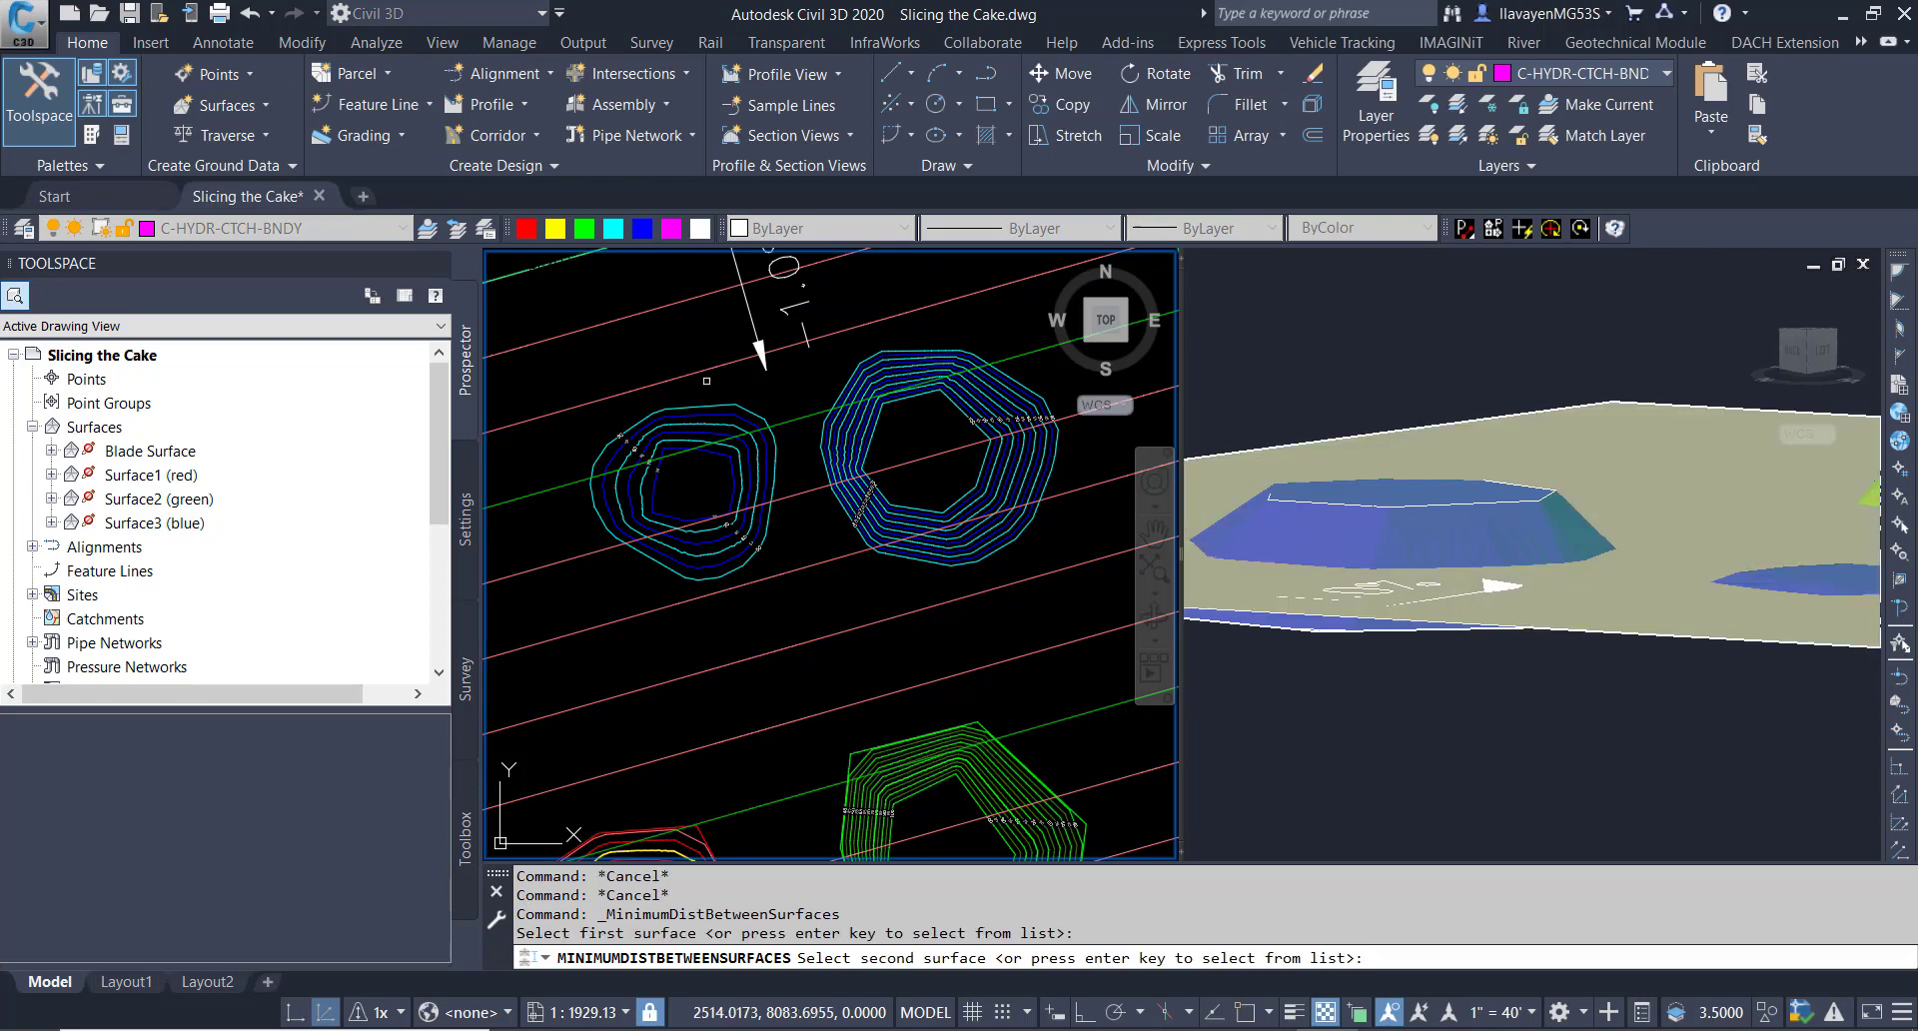
click(702, 424)
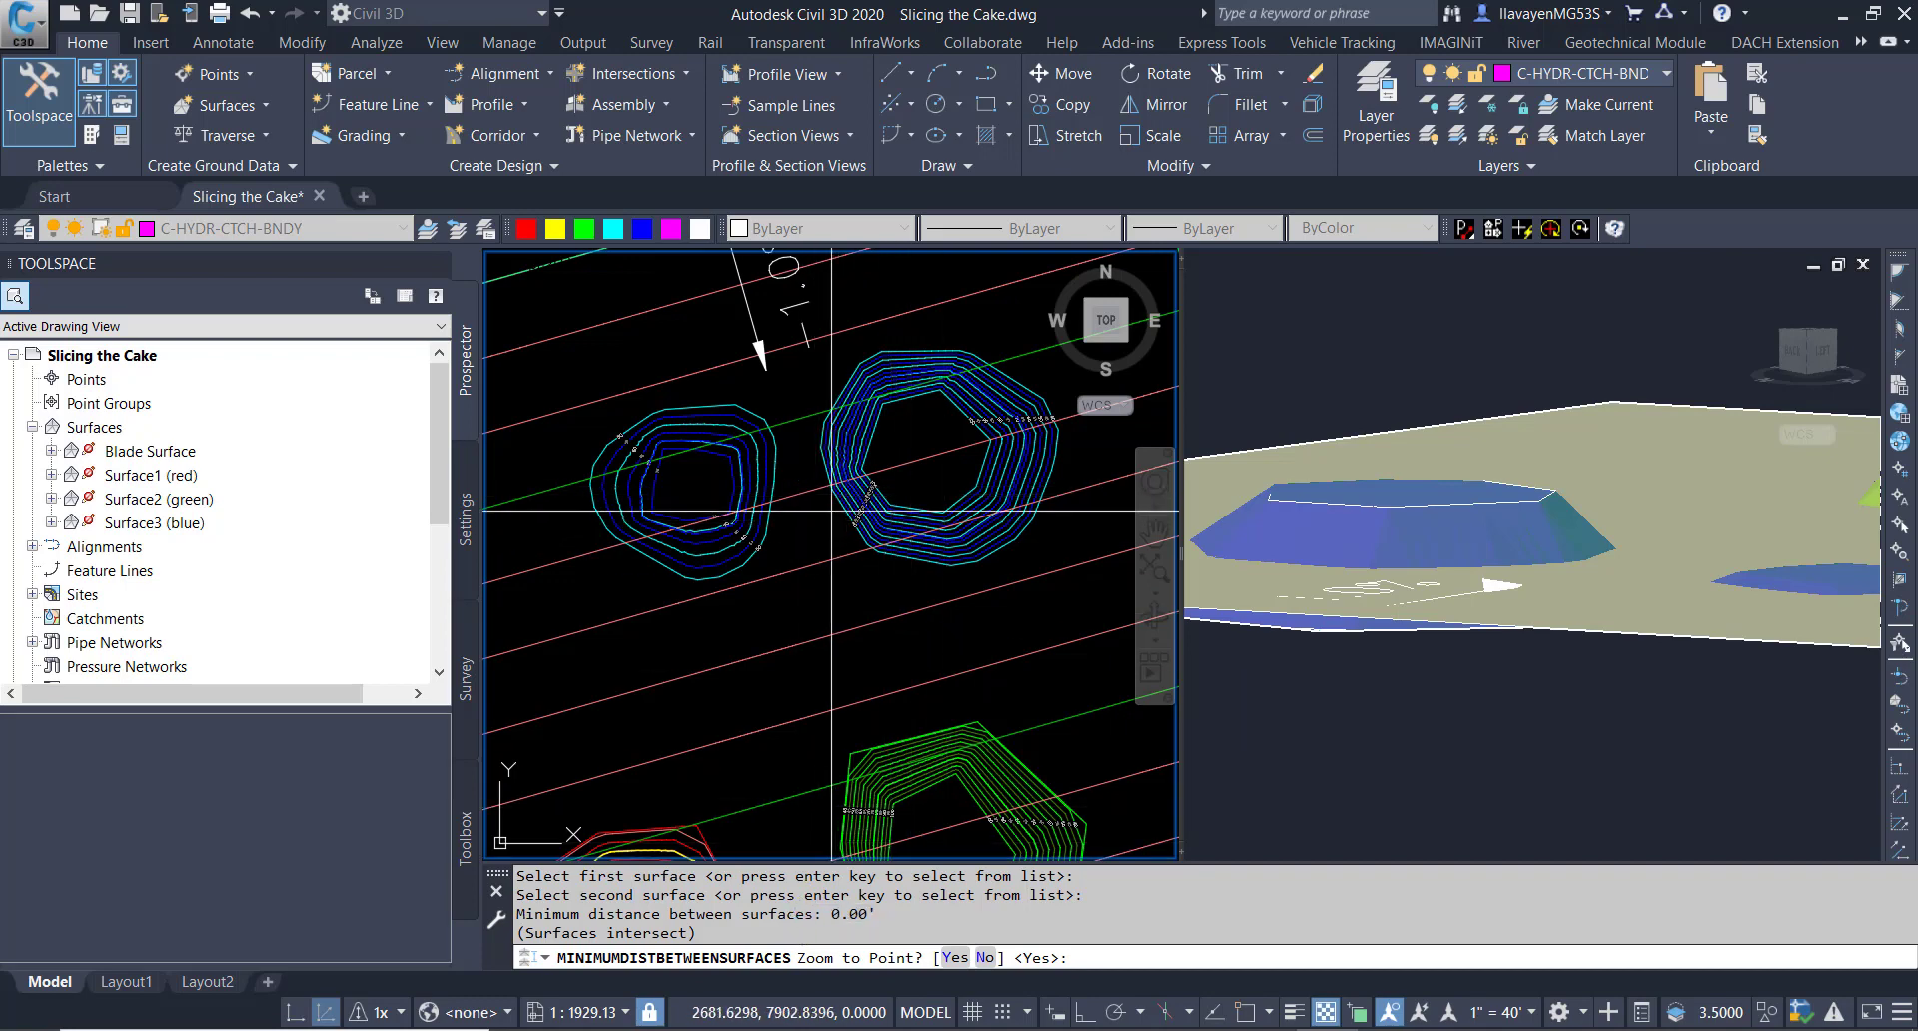
key(Return)
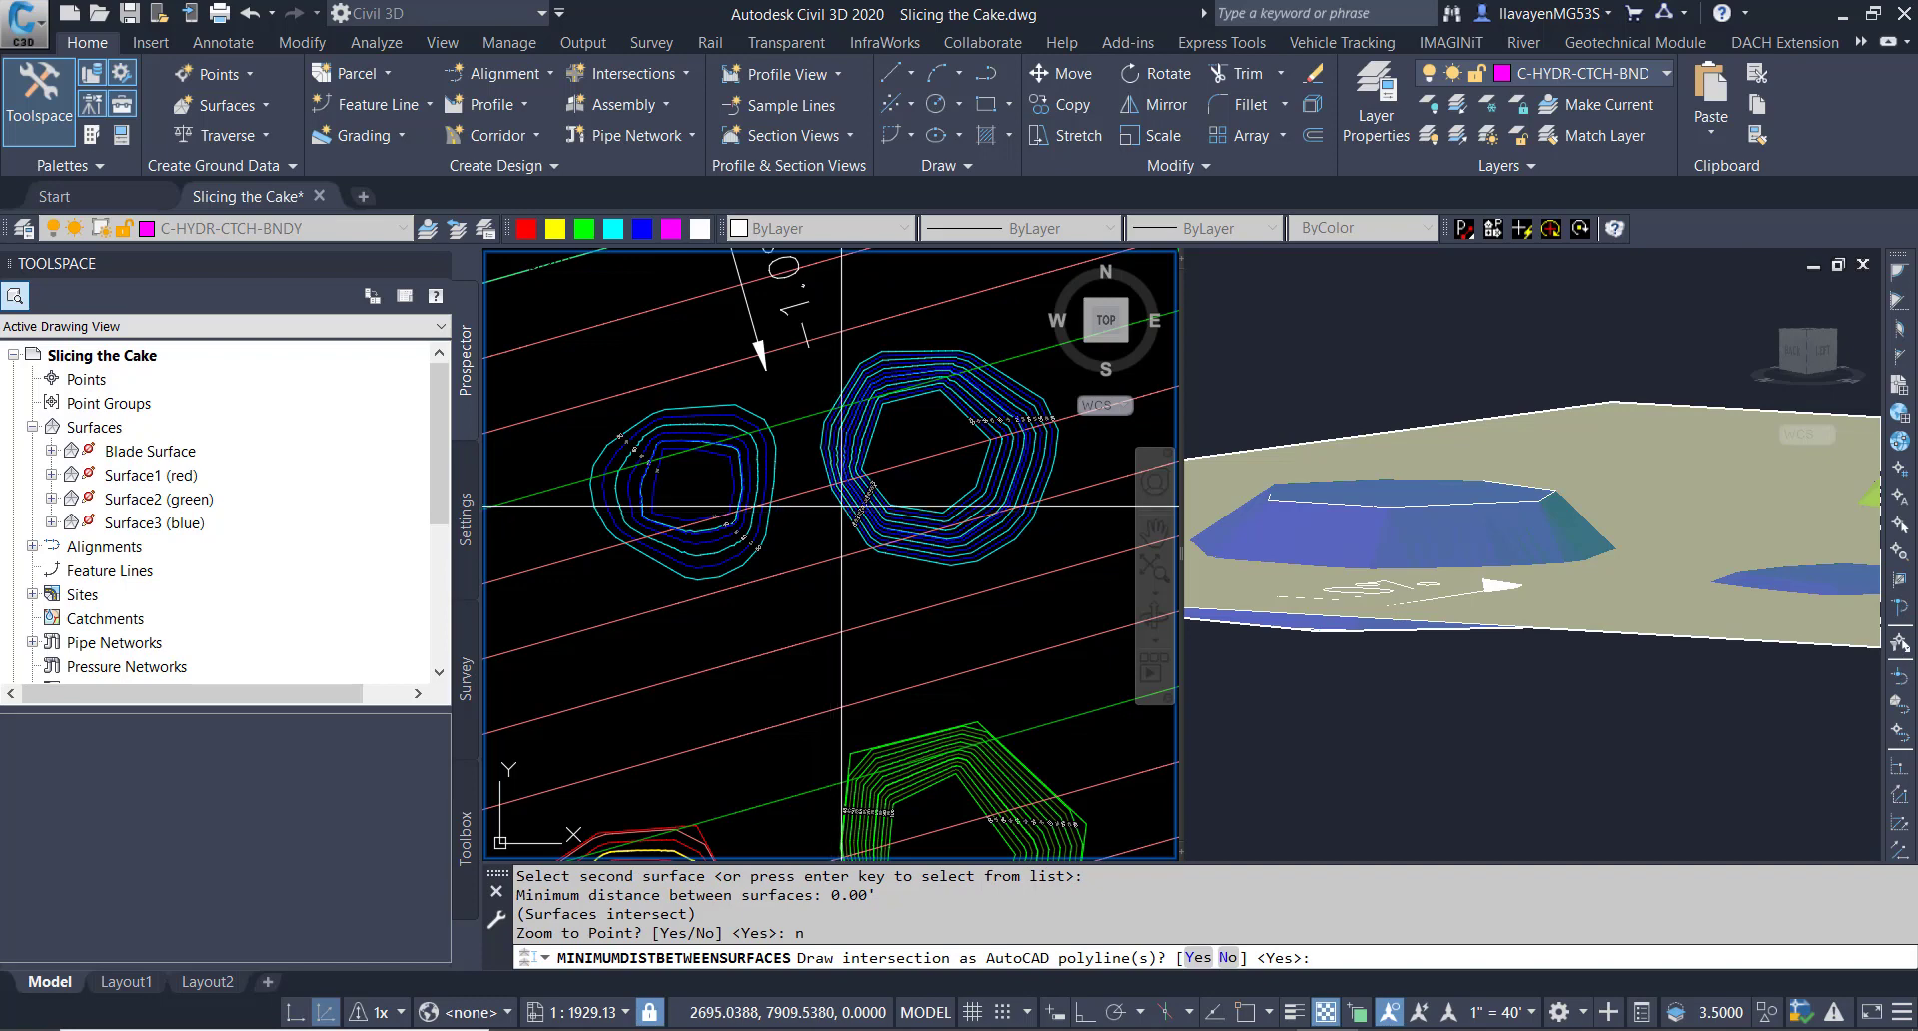
key(Return)
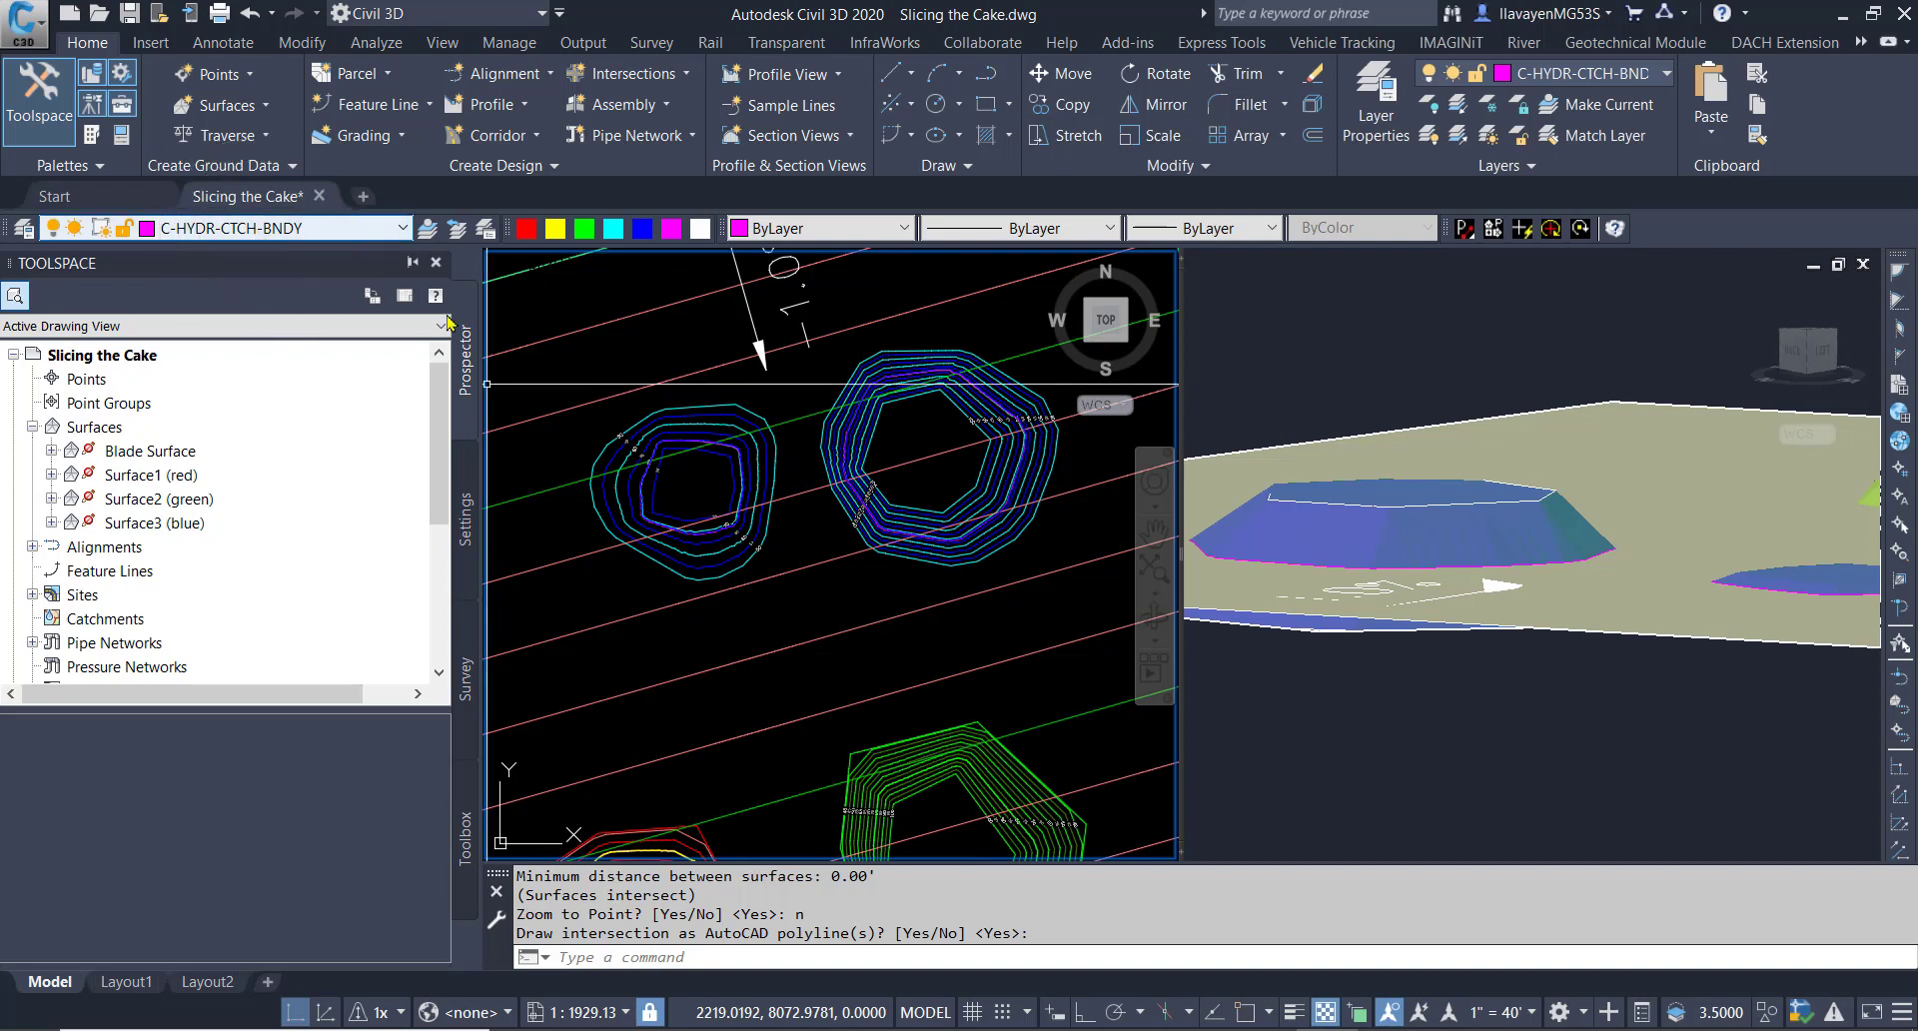
Select the intersection polyline on the smaller blue mound and compare its path with the surrounding contours in plan.
scroll(721, 450, up, 6)
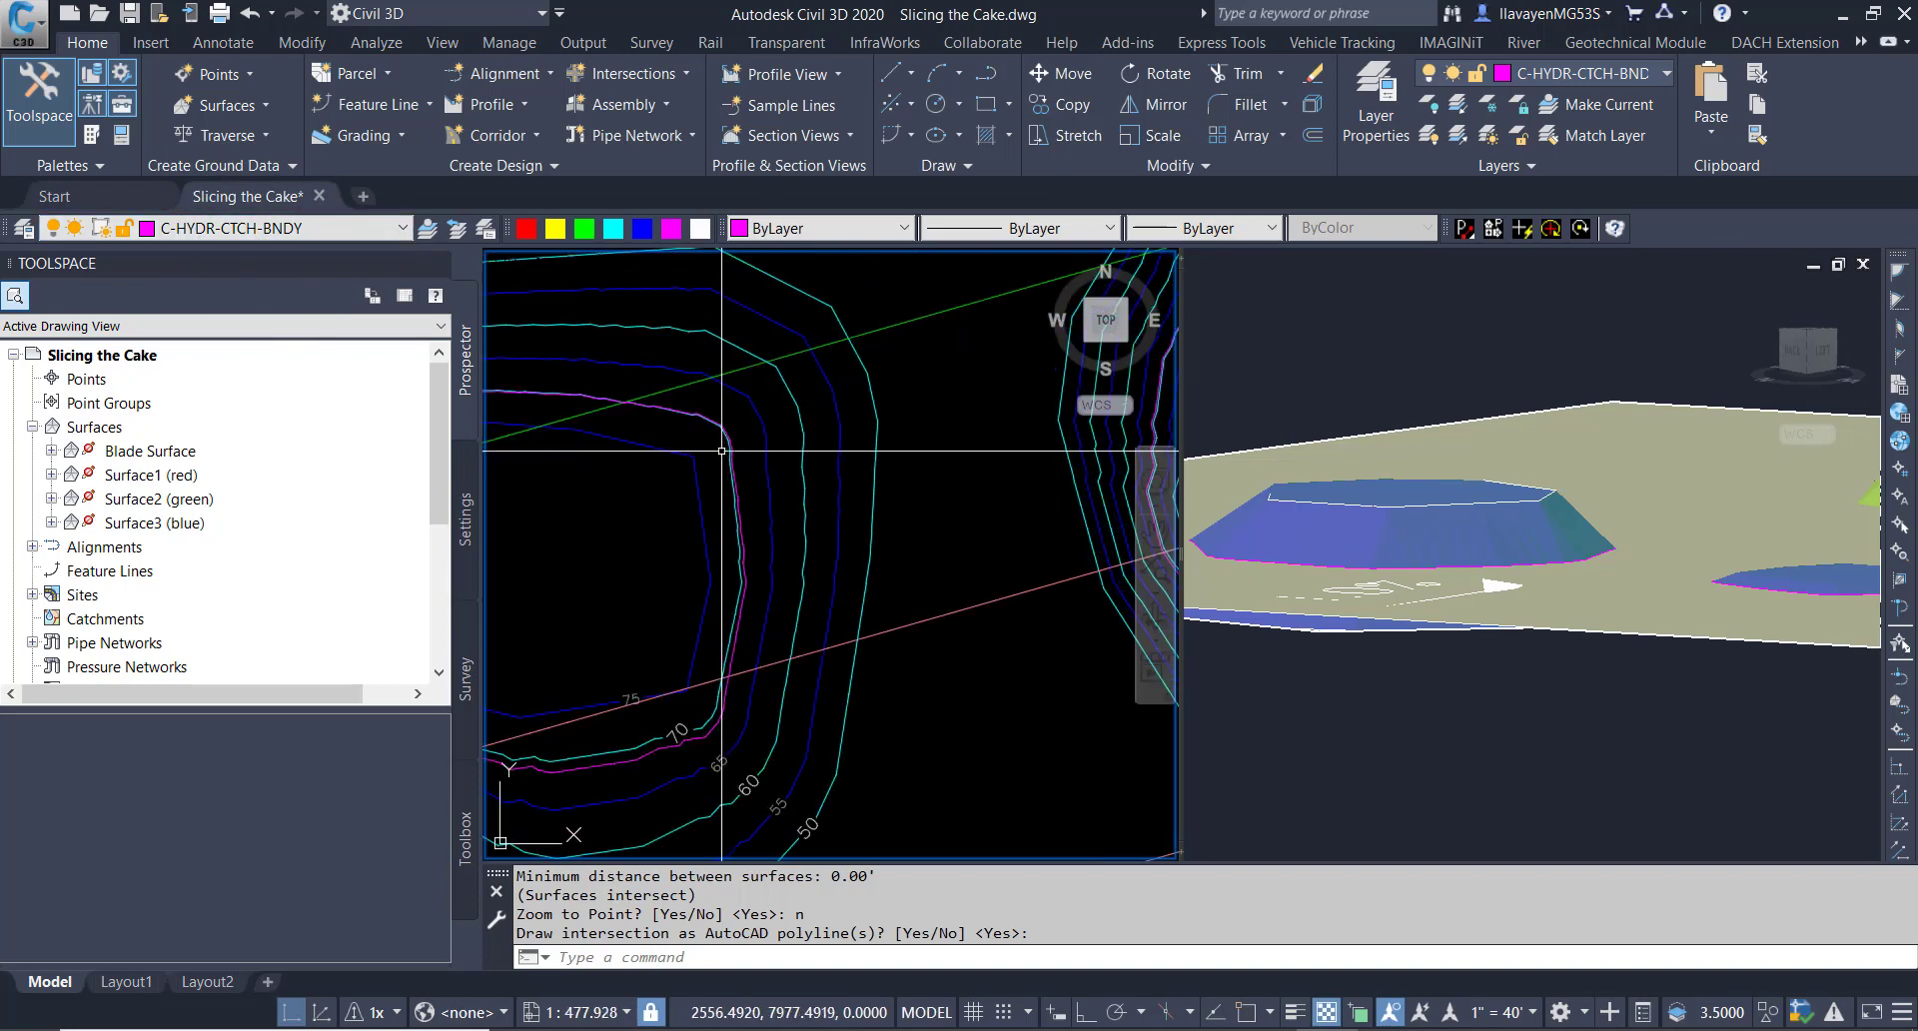
scroll(740, 548, up, 4)
key(Return)
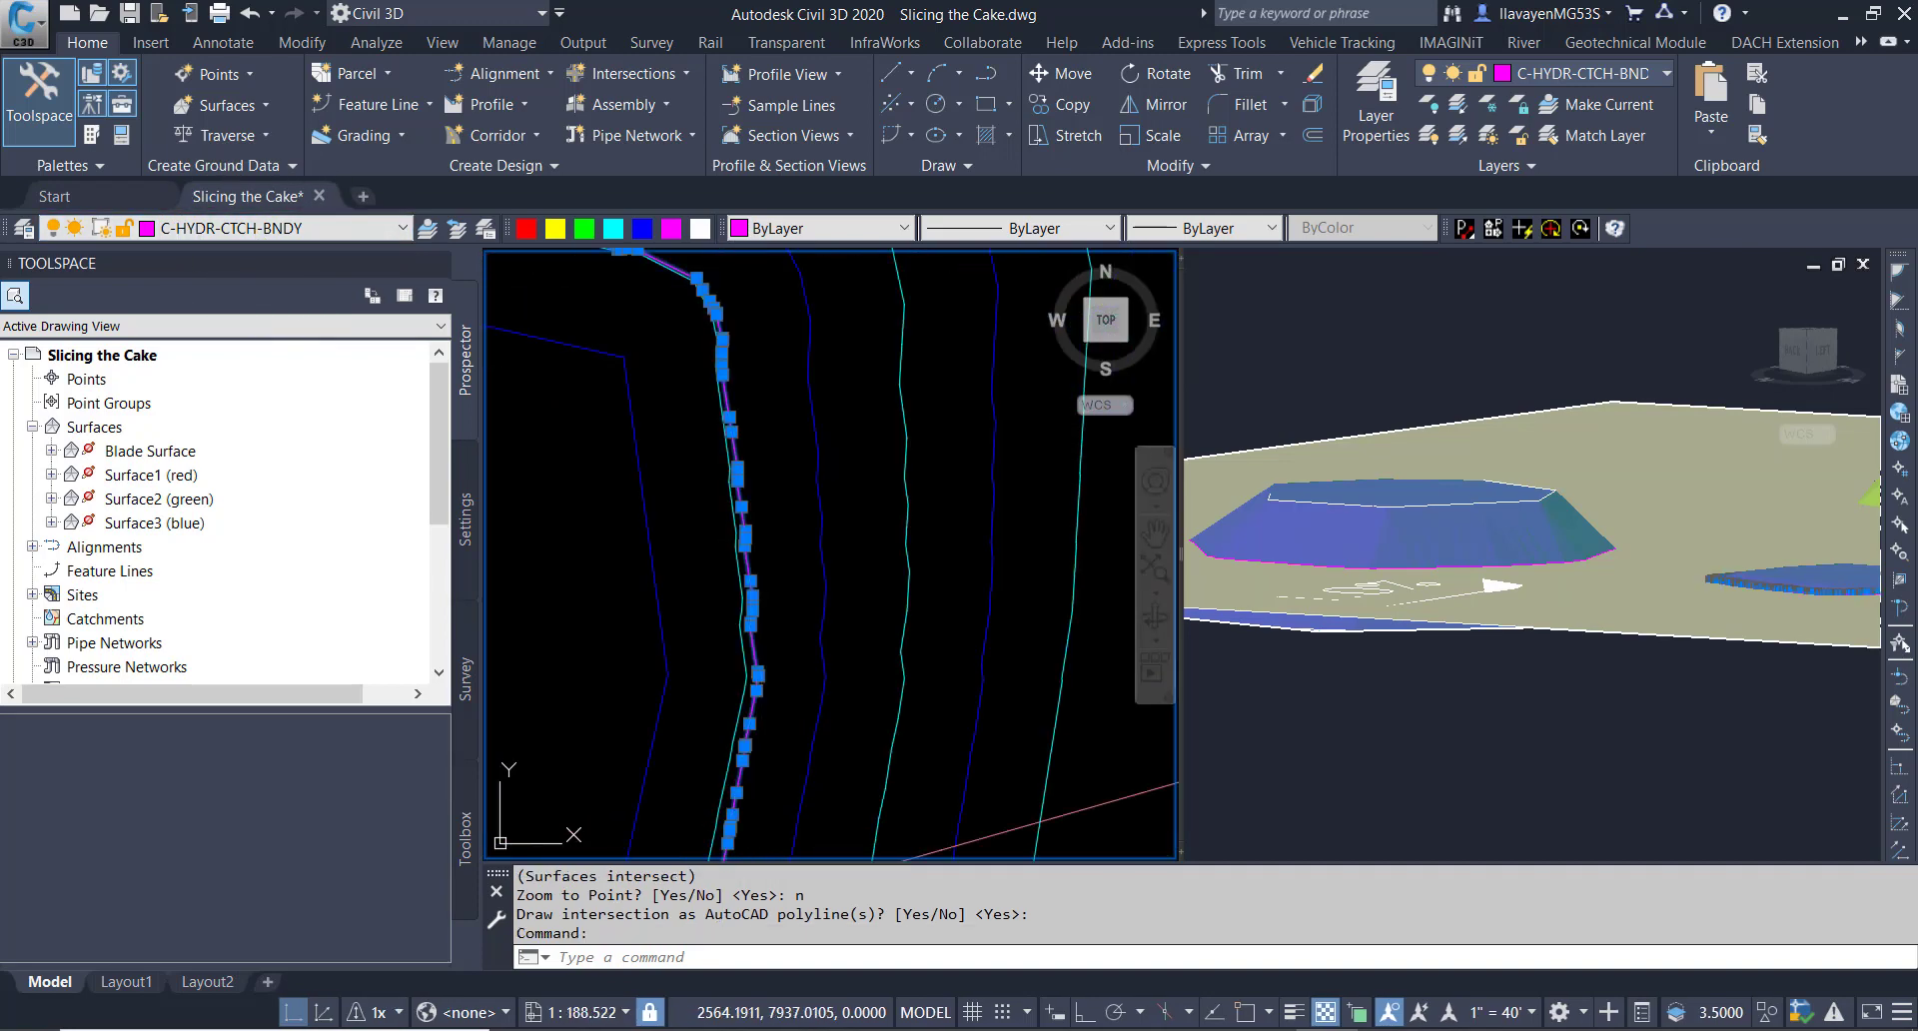
scroll(792, 685, down, 4)
scroll(625, 426, up, 4)
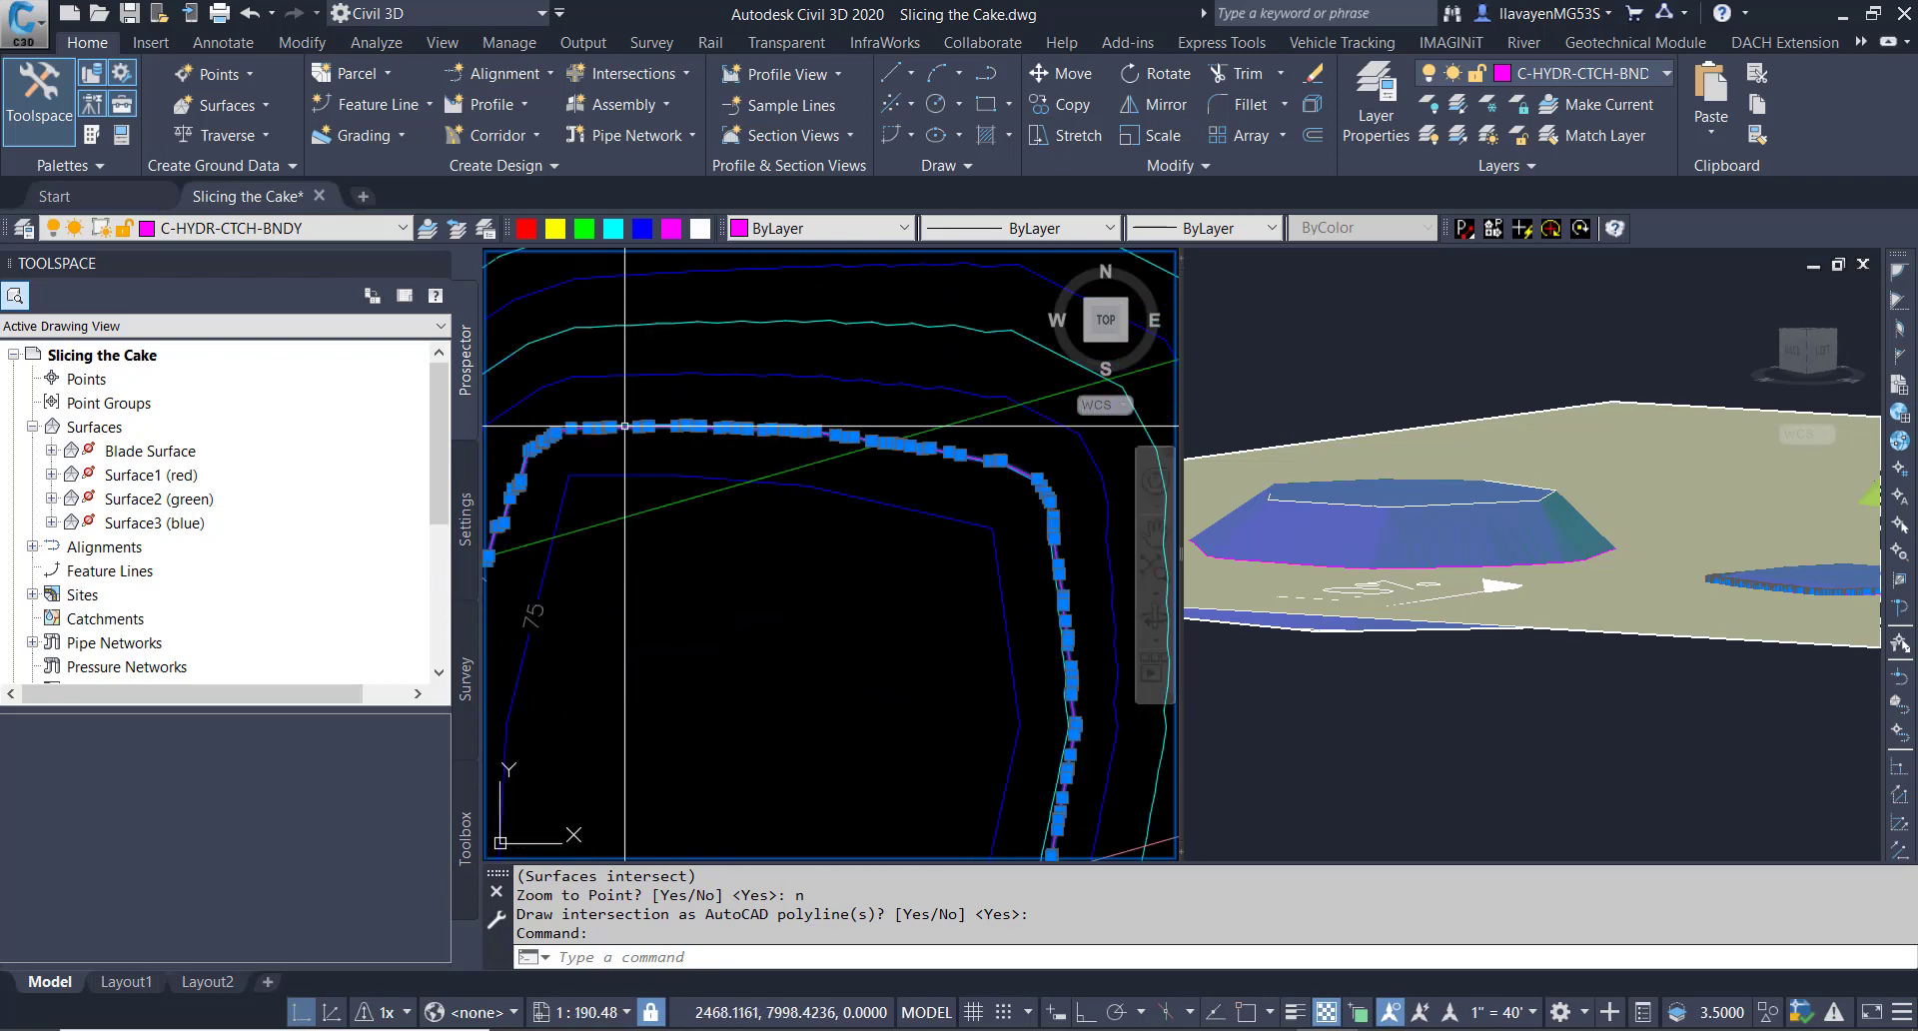
scroll(625, 426, down, 4)
scroll(928, 664, up, 4)
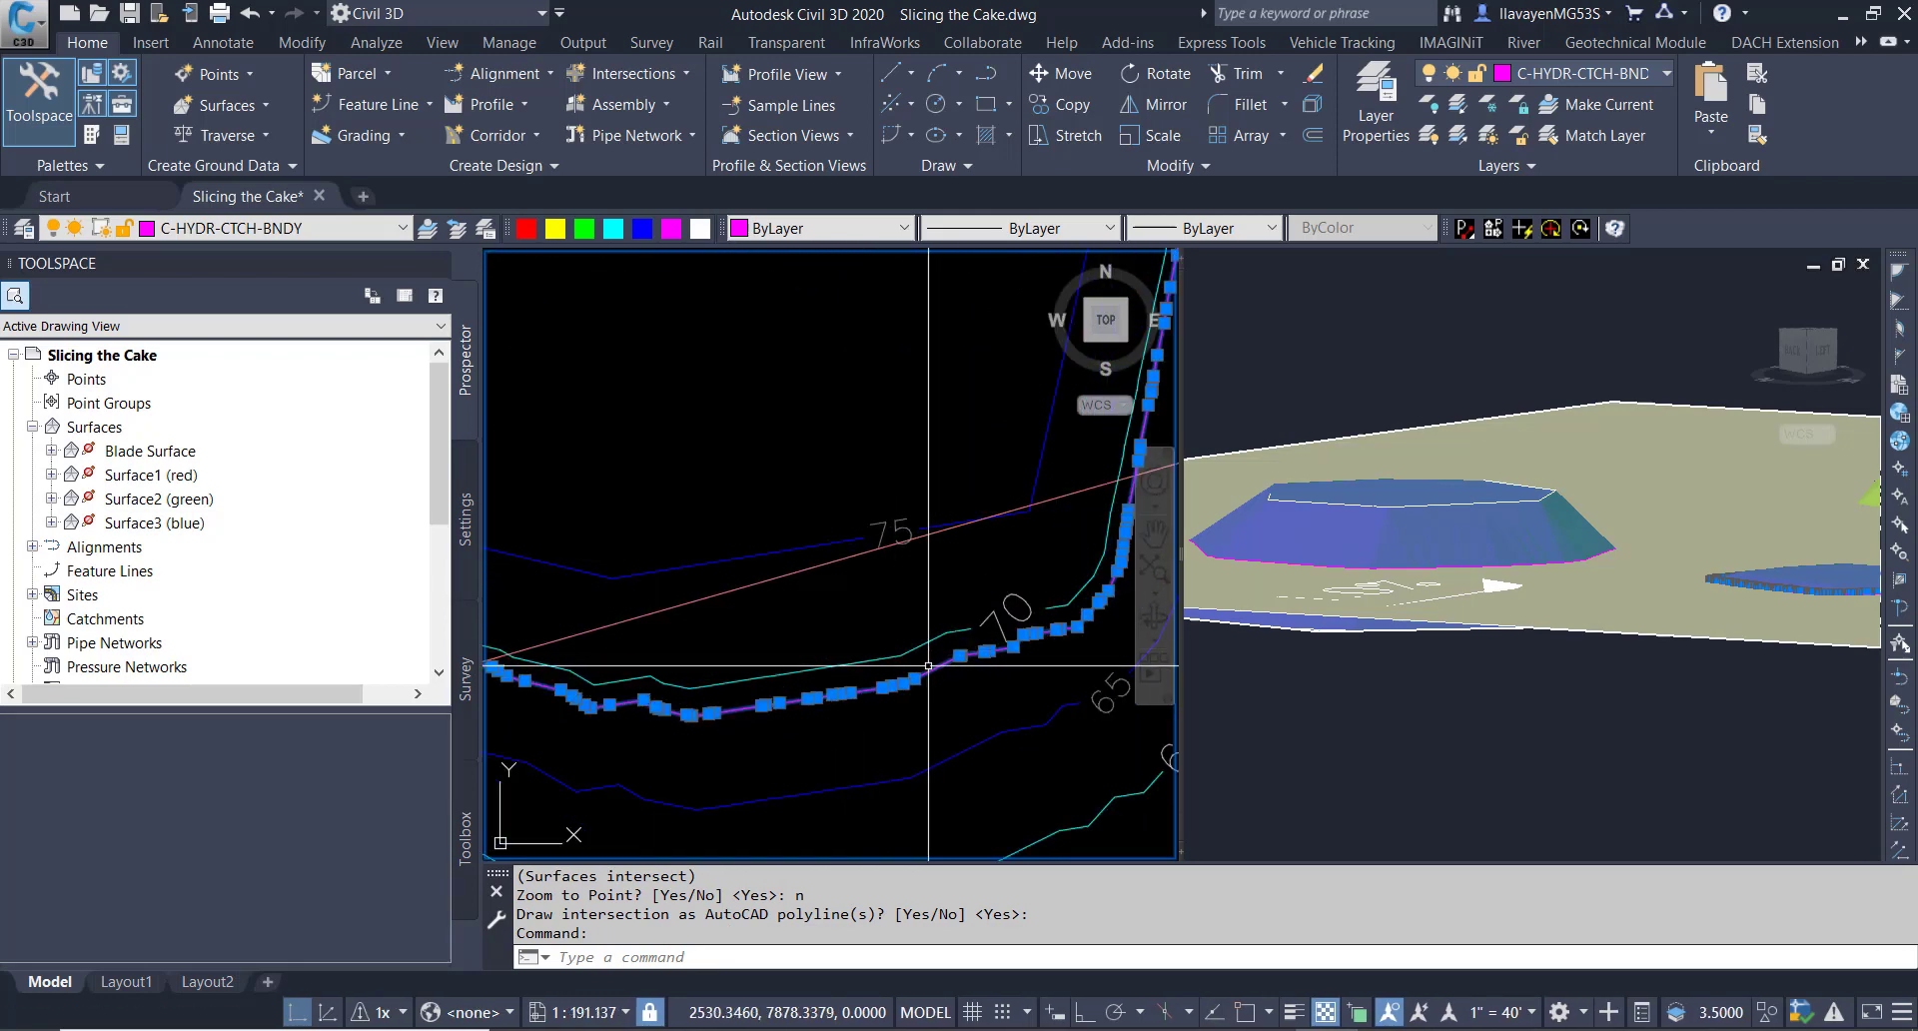
scroll(931, 665, down, 2)
Examine the intersection polylines around both blue mounds from above in the 3D view and in plan.
click(1447, 664)
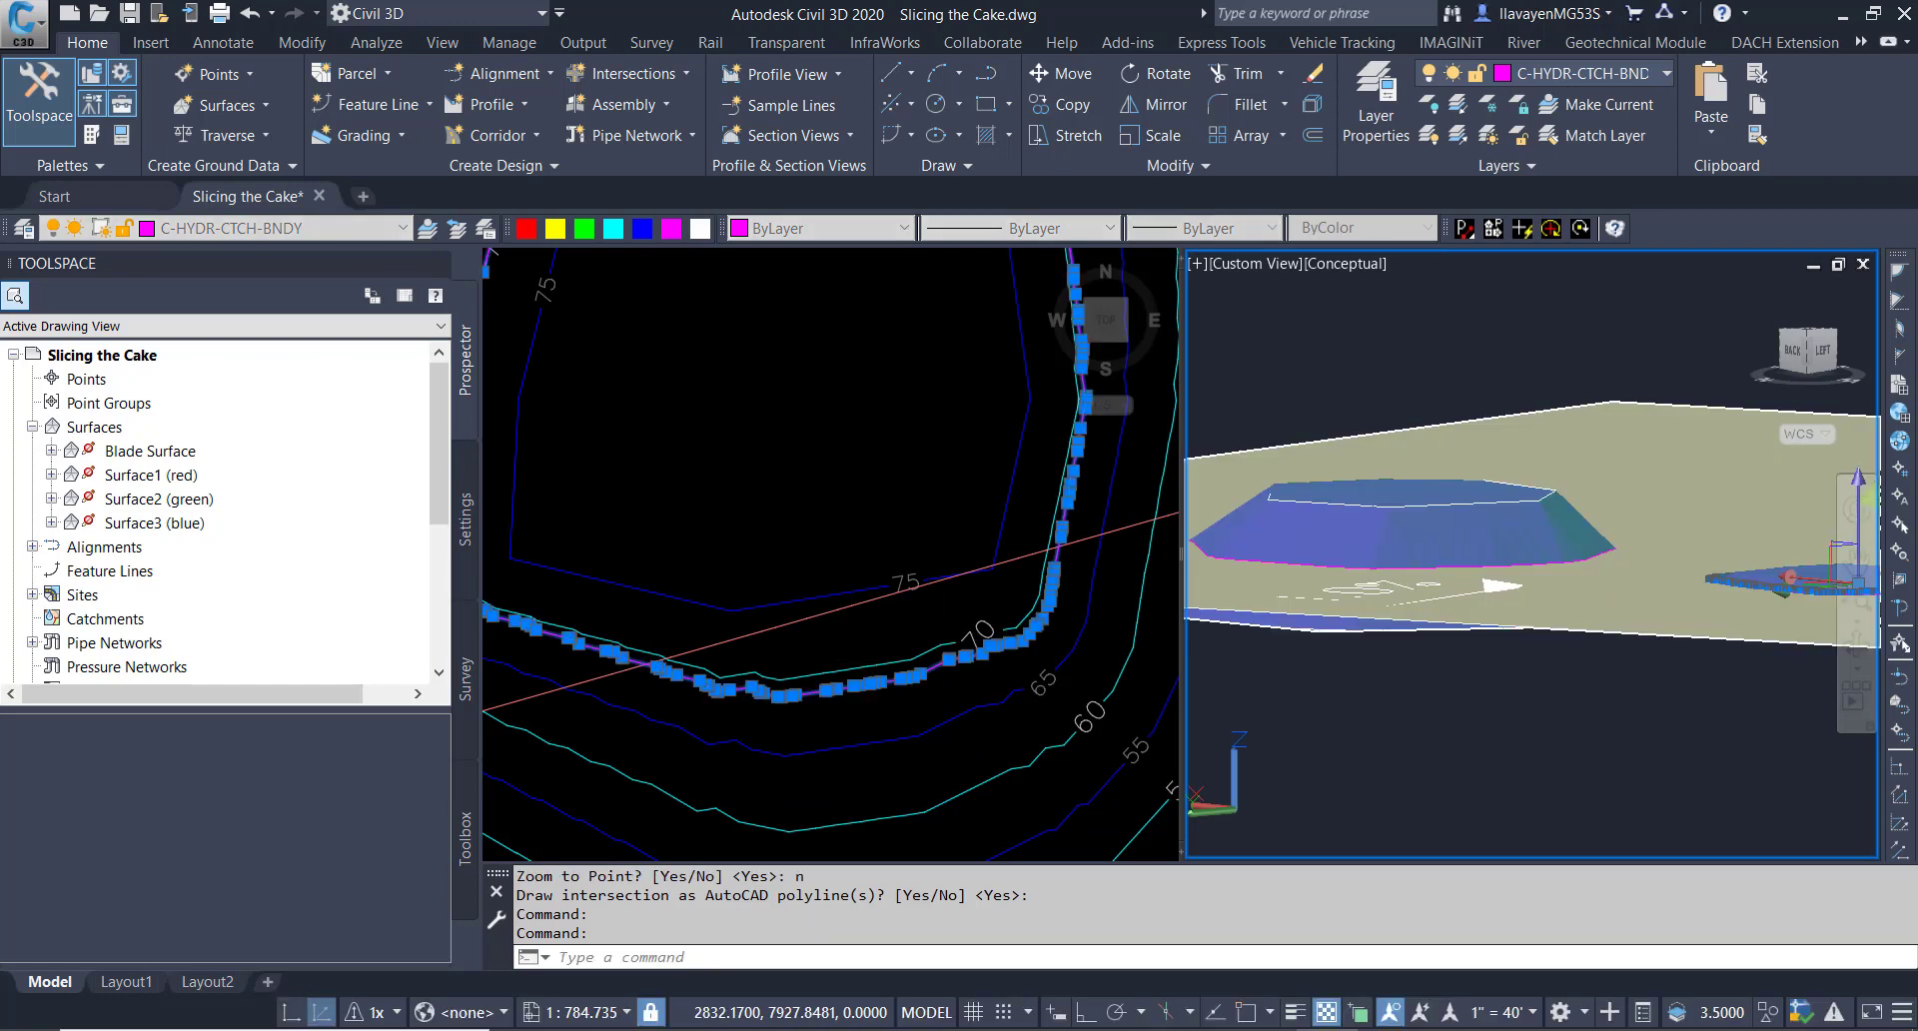
shift+middle_drag(1447, 663, 1604, 713)
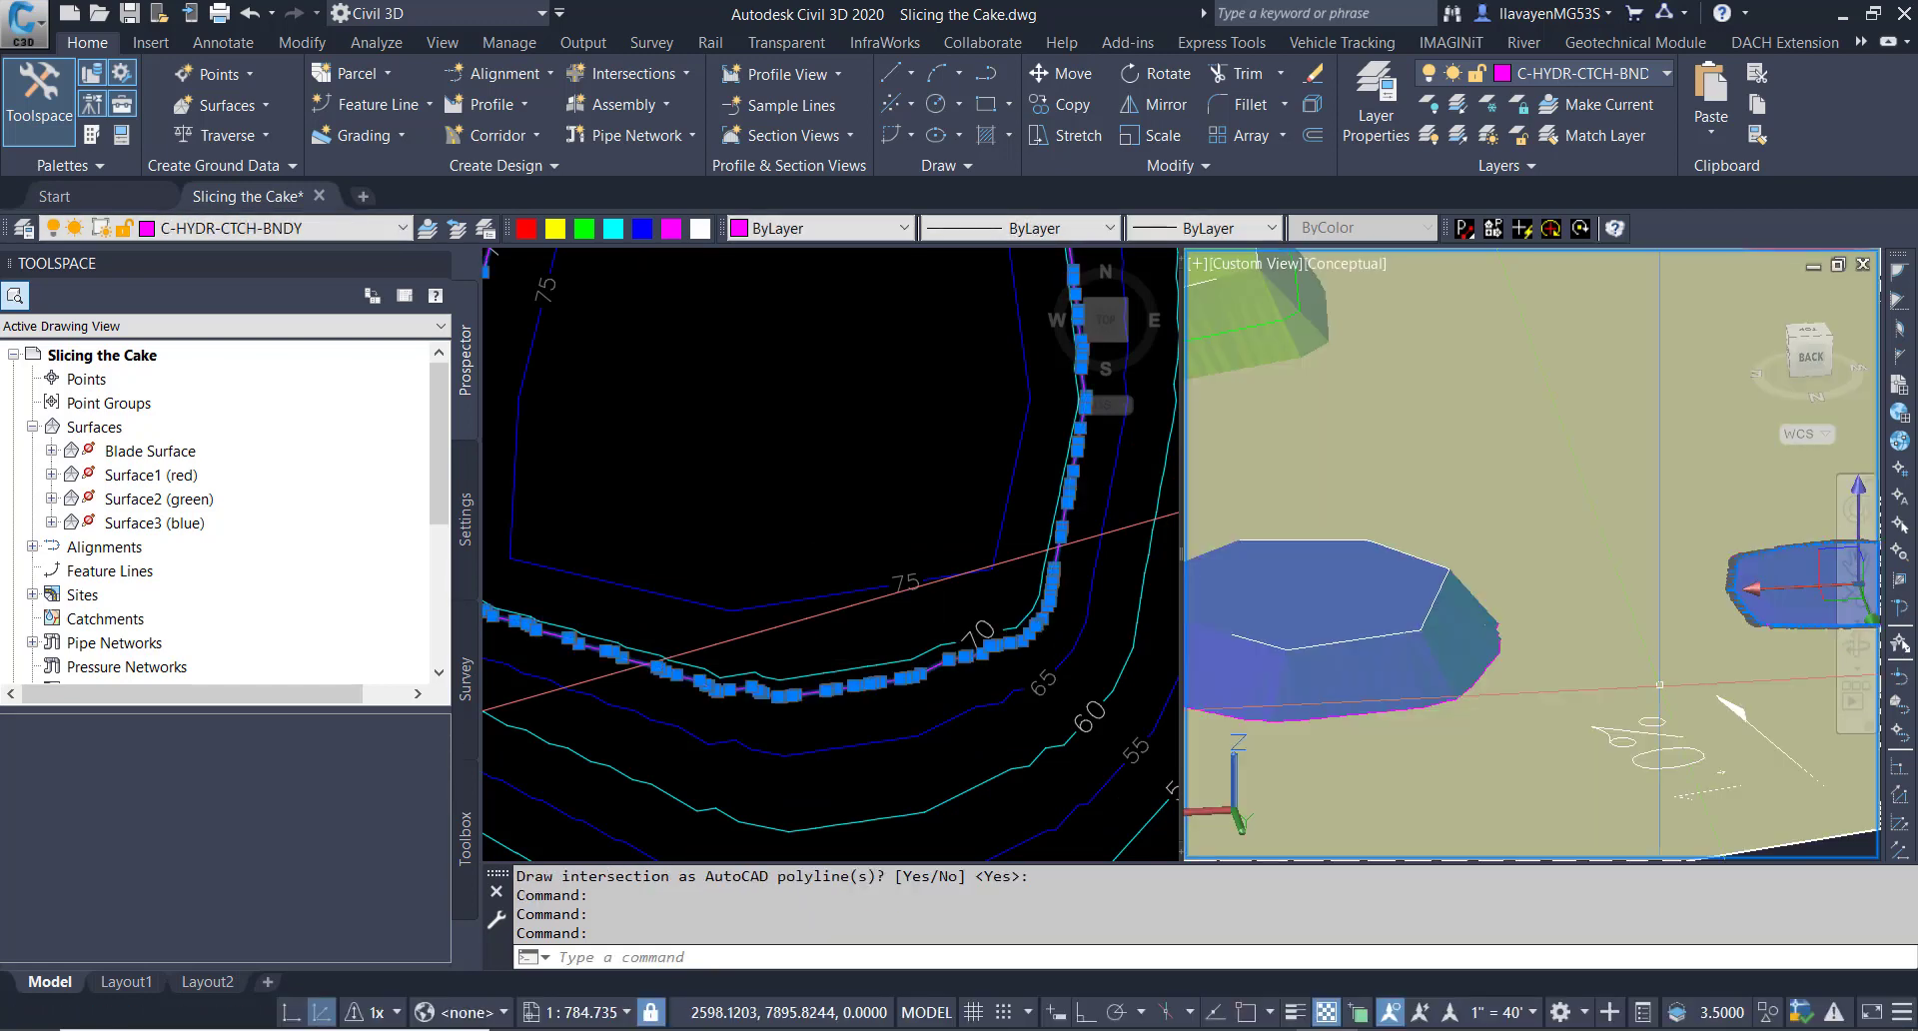
click(1029, 639)
scroll(1027, 645, down, 3)
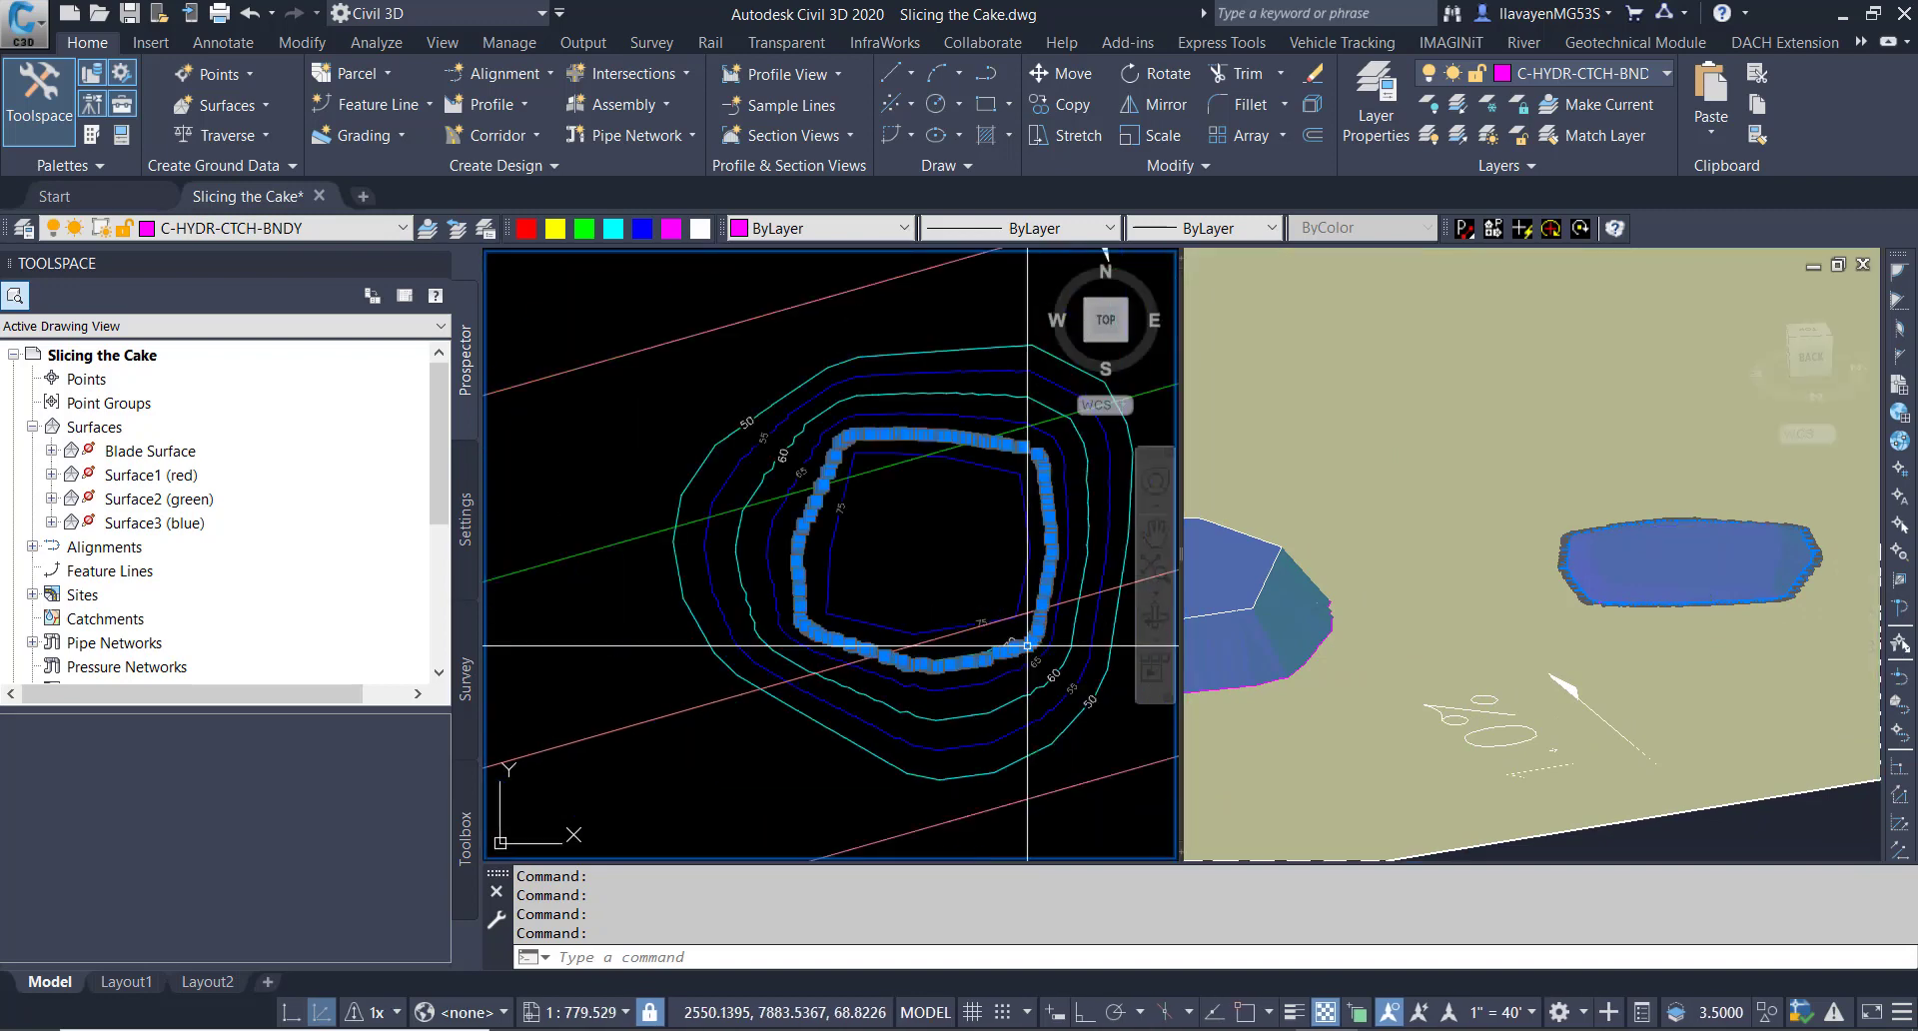
scroll(1027, 645, down, 4)
middle_drag(861, 634, 796, 626)
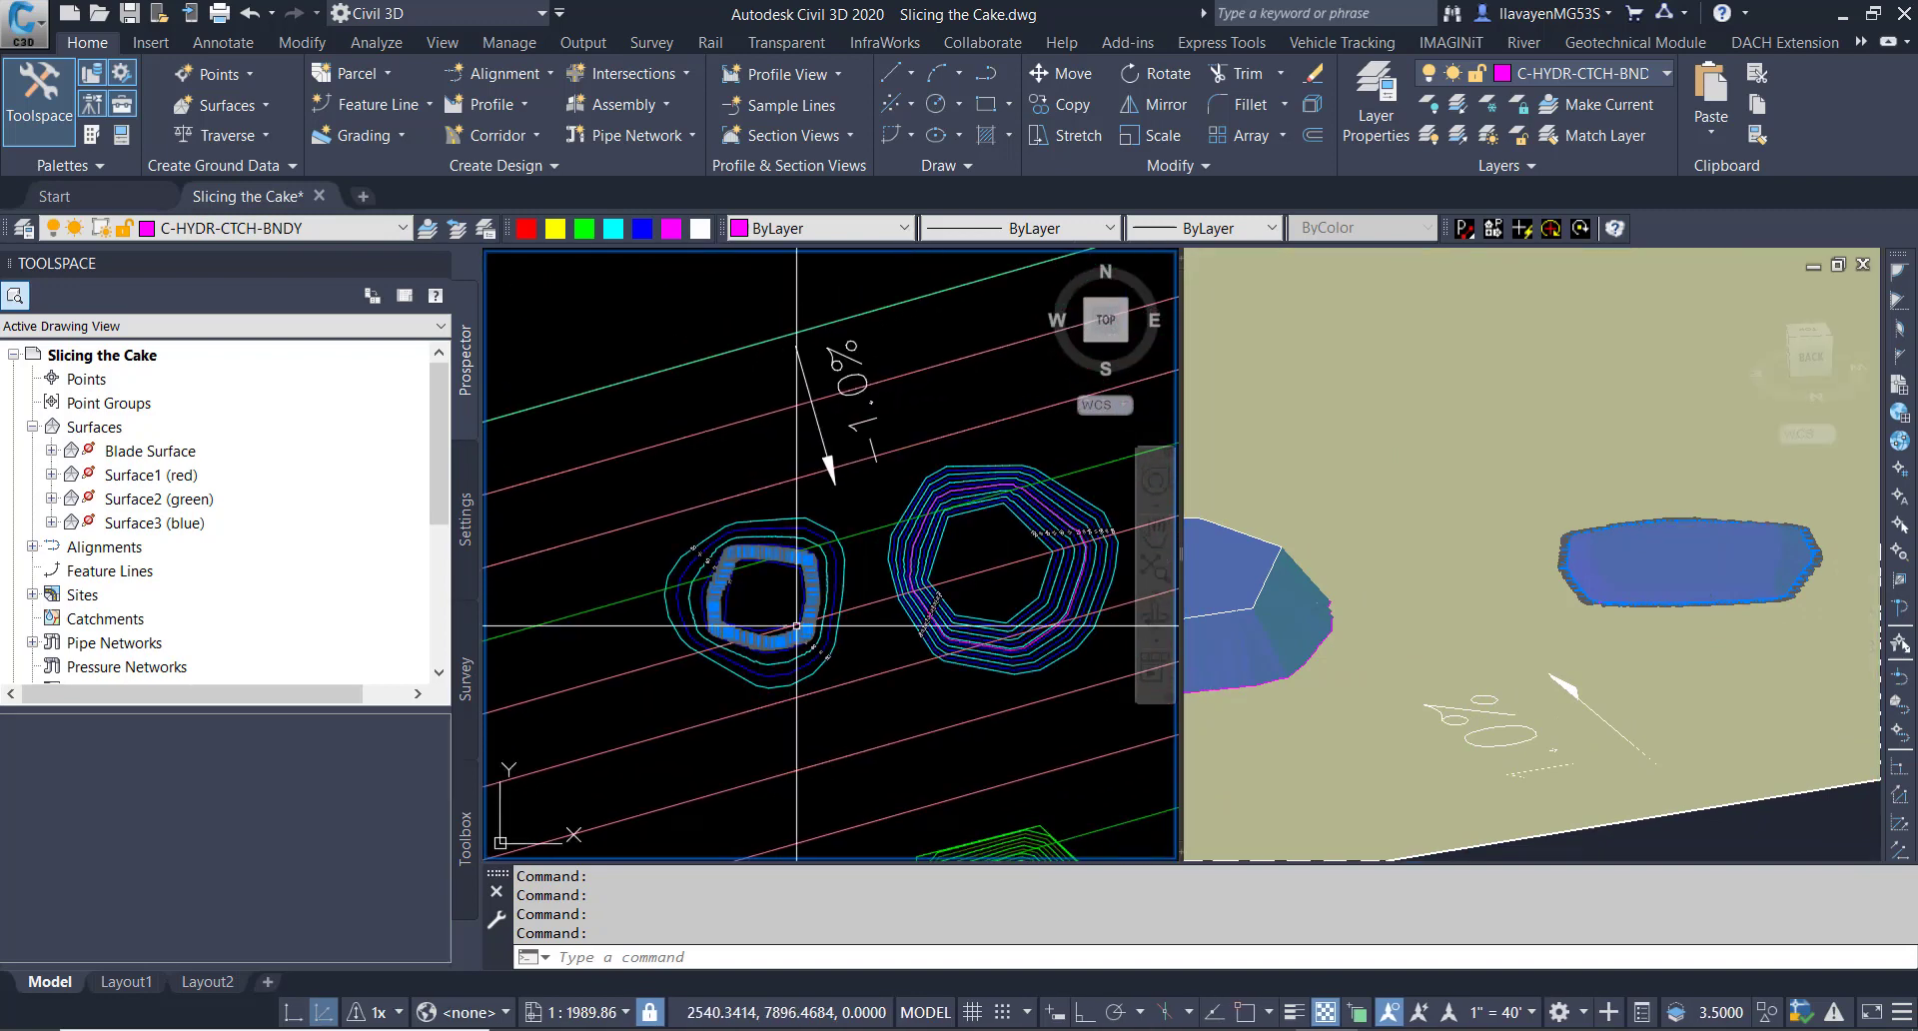